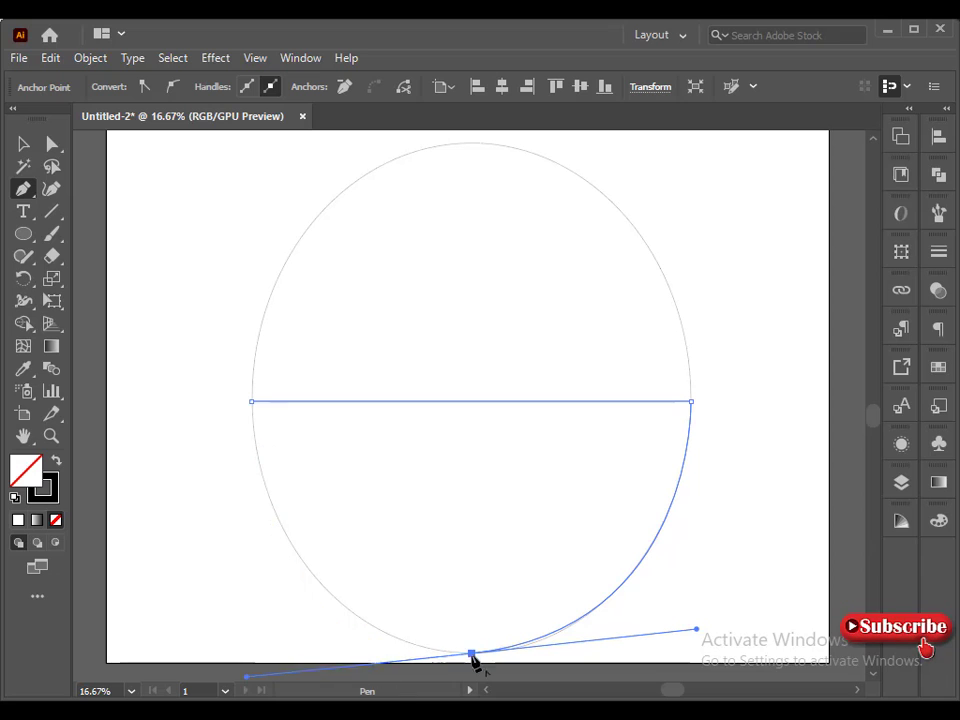
Close the lower-half outline with a curve from the bottom anchor to the left end of the horizontal line
click(471, 653)
drag(251, 401, 229, 242)
scroll(276, 304, down, 3)
click(276, 304)
key(ctrl+z)
key(ctrl+z)
key(ctrl+z)
scroll(262, 314, down, 1)
click(251, 297)
scroll(208, 221, up, 2)
scroll(229, 242, down, 1)
key(v)
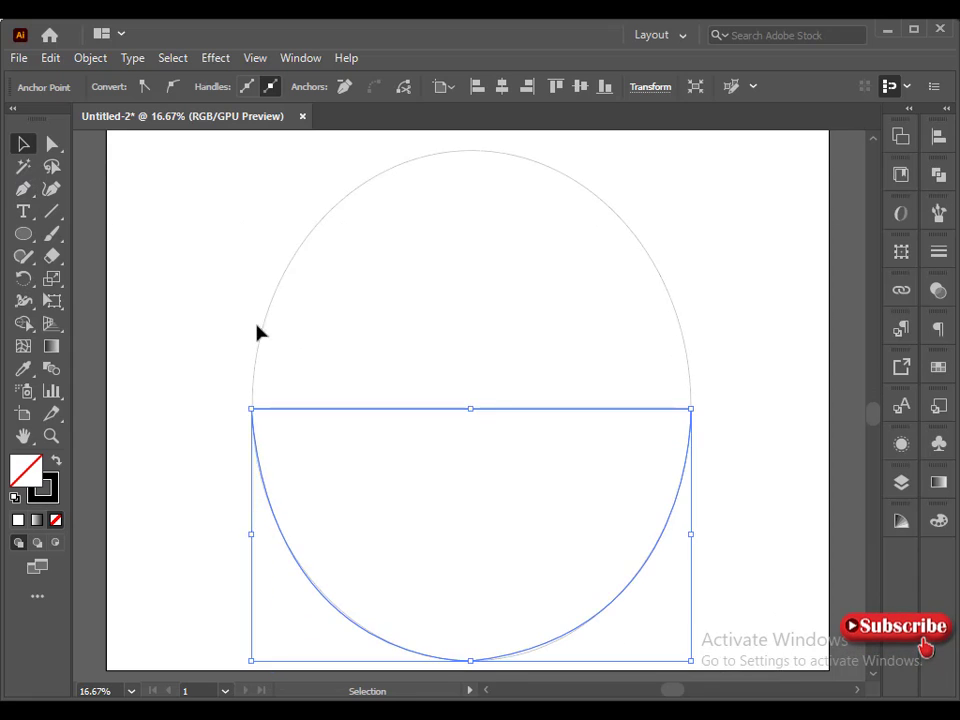
Adjust the bottom anchor's right direction handle so the lower-half curve follows the large ellipse more closely
drag(428, 333, 429, 492)
key(a)
click(472, 661)
scroll(698, 571, down, 3)
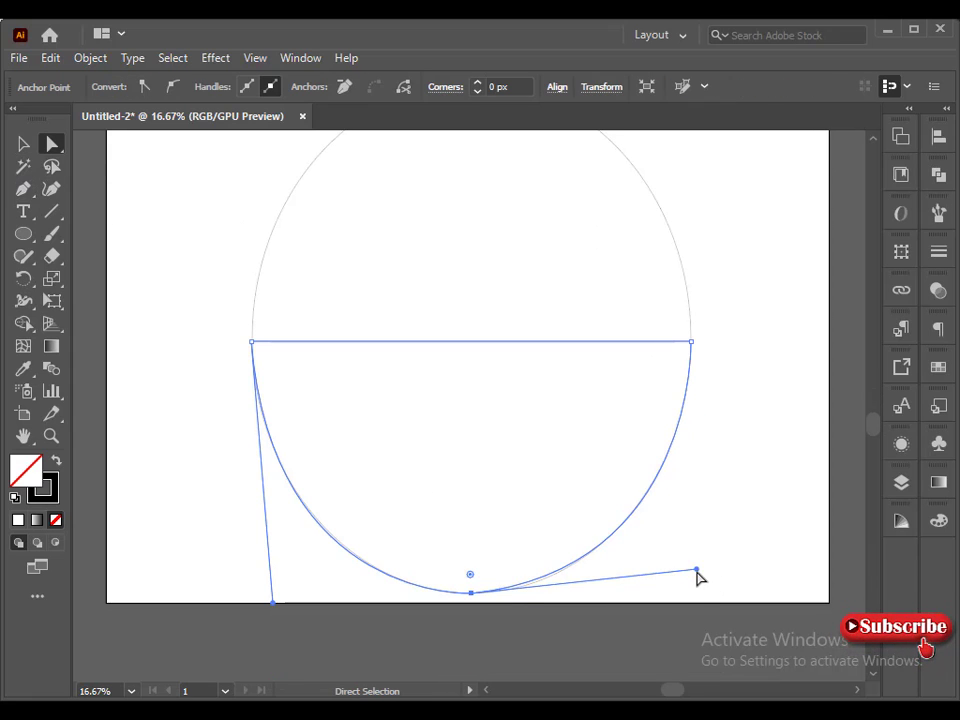
drag(696, 569, 692, 575)
click(702, 548)
scroll(703, 544, up, 4)
scroll(356, 401, down, 1)
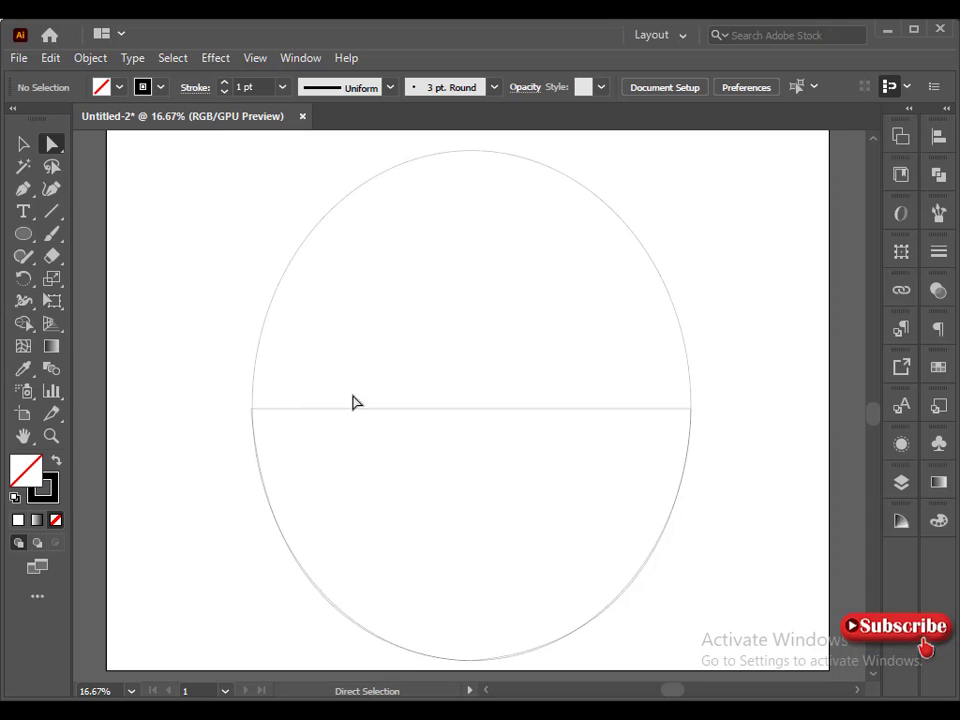
Draw a stair-stepped pen path down from the horizontal line's left end, finishing with a horizontal segment to the ellipse's lower-right edge
key(p)
click(251, 405)
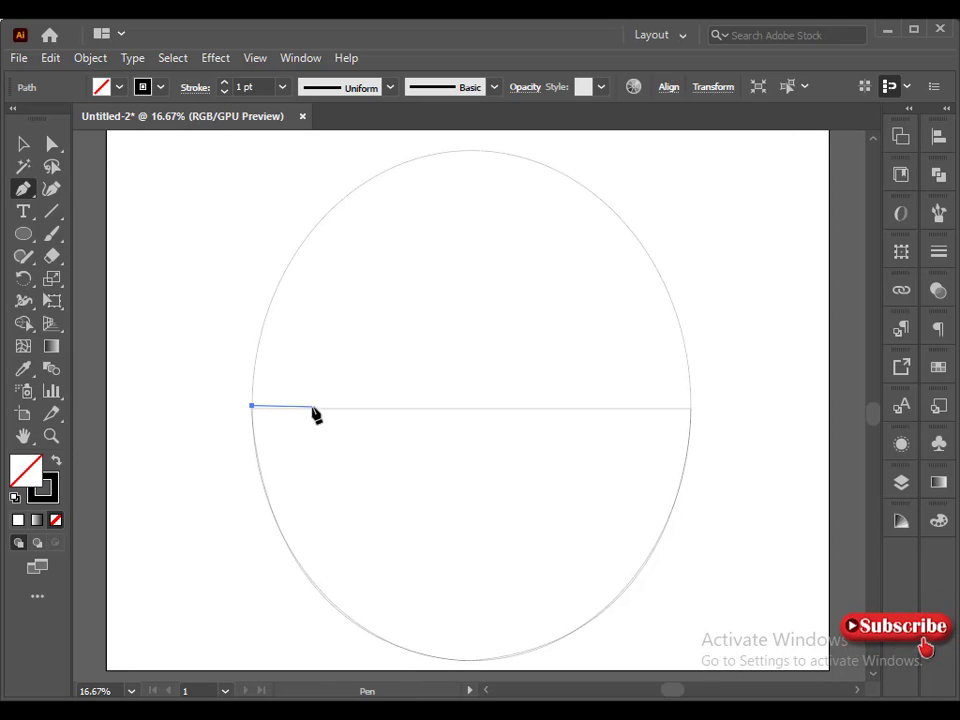
click(312, 406)
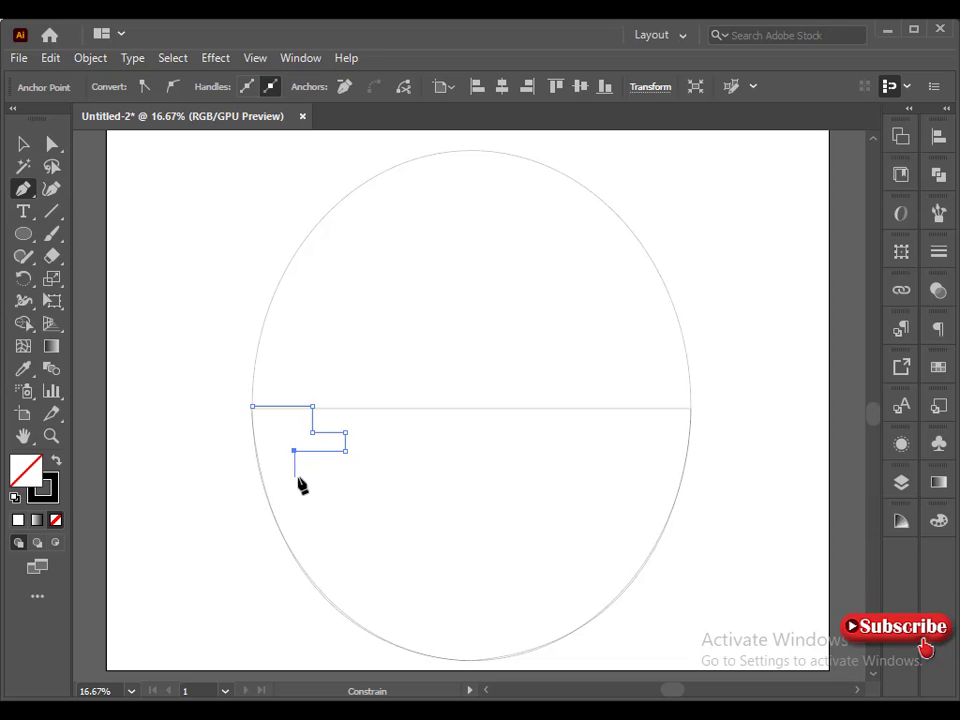
key(ctrl+z)
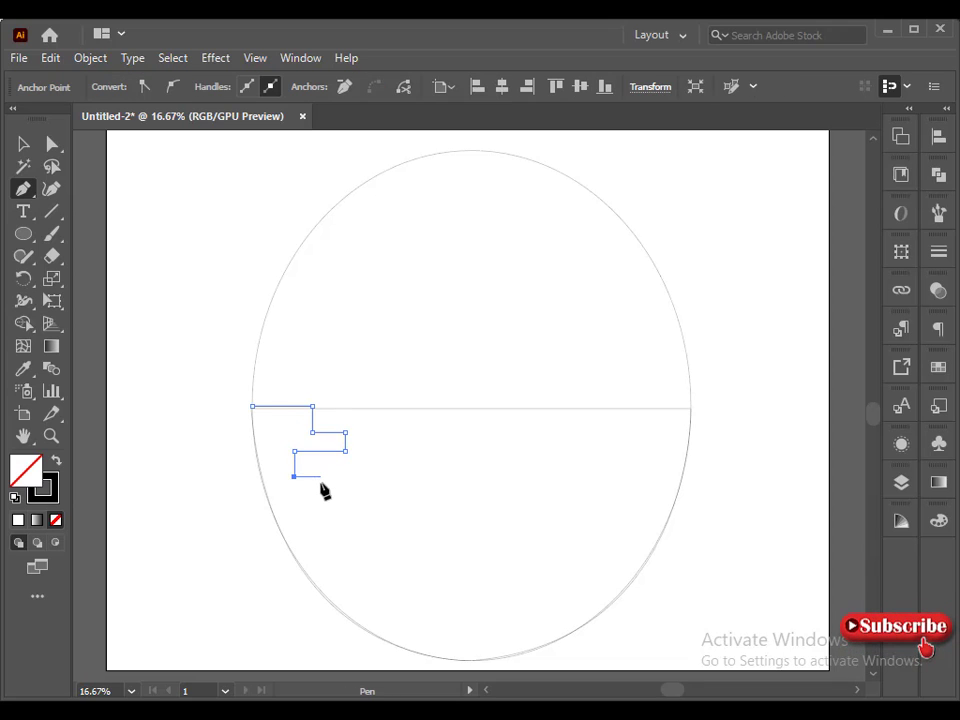
shift+click(320, 500)
shift+click(321, 556)
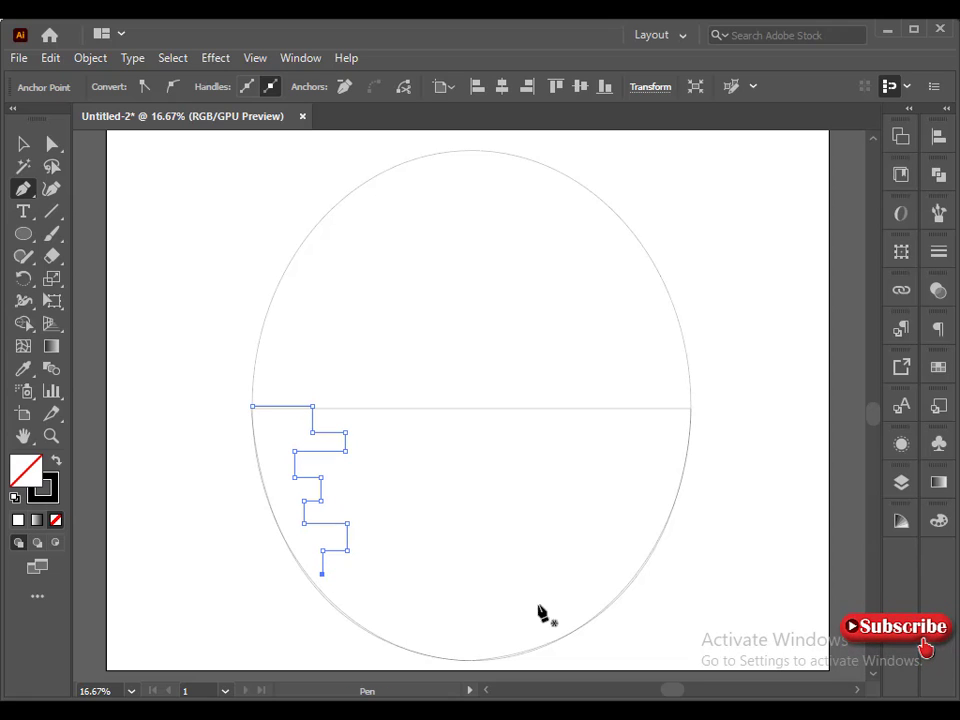
shift+click(637, 577)
Close the stepped shape with curved segments along the ellipse's bottom and left edge back to its starting anchor
scroll(470, 580, down, 2)
drag(471, 593, 364, 598)
drag(253, 339, 276, 167)
scroll(306, 228, up, 2)
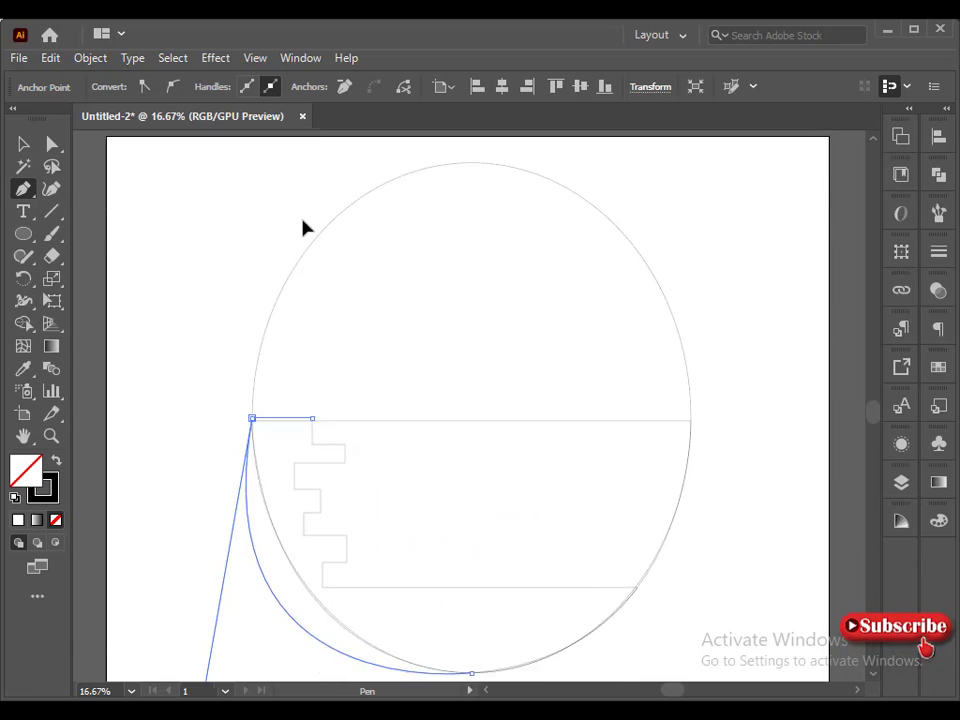
scroll(238, 161, down, 2)
mouse_move(302, 220)
mouse_down()
mouse_move(238, 161)
mouse_move(265, 213)
mouse_move(255, 146)
mouse_move(259, 206)
mouse_move(345, 178)
mouse_move(280, 189)
mouse_move(291, 202)
mouse_up()
scroll(265, 213, up, 4)
scroll(265, 213, down, 5)
scroll(259, 171, up, 2)
scroll(255, 146, up, 3)
scroll(259, 206, down, 4)
key(ctrl+minus)
scroll(280, 189, up, 4)
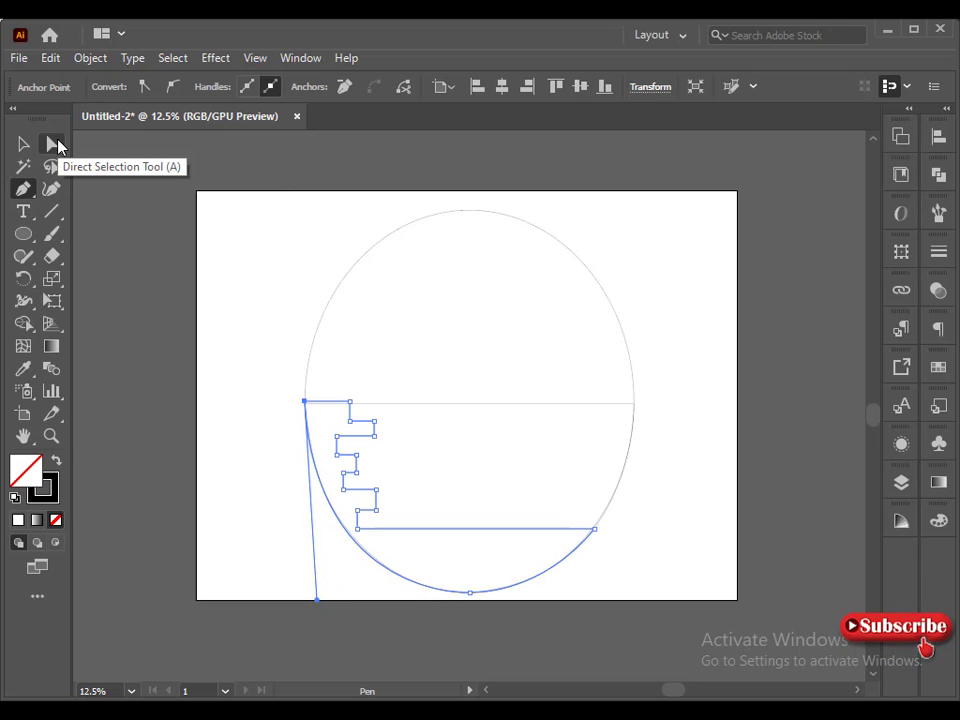
Round the corners of the stepped shape's inner edge with the Direct Selection tool
click(53, 145)
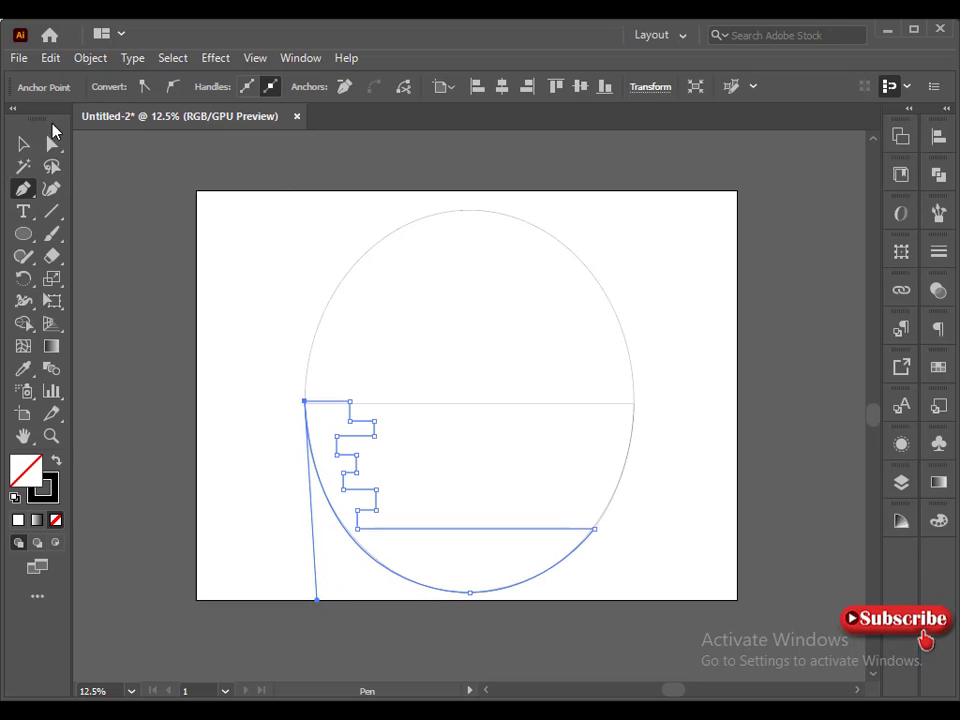
drag(350, 407, 343, 469)
click(374, 421)
click(370, 431)
drag(324, 459, 366, 514)
drag(368, 497, 348, 502)
drag(343, 501, 482, 461)
click(352, 575)
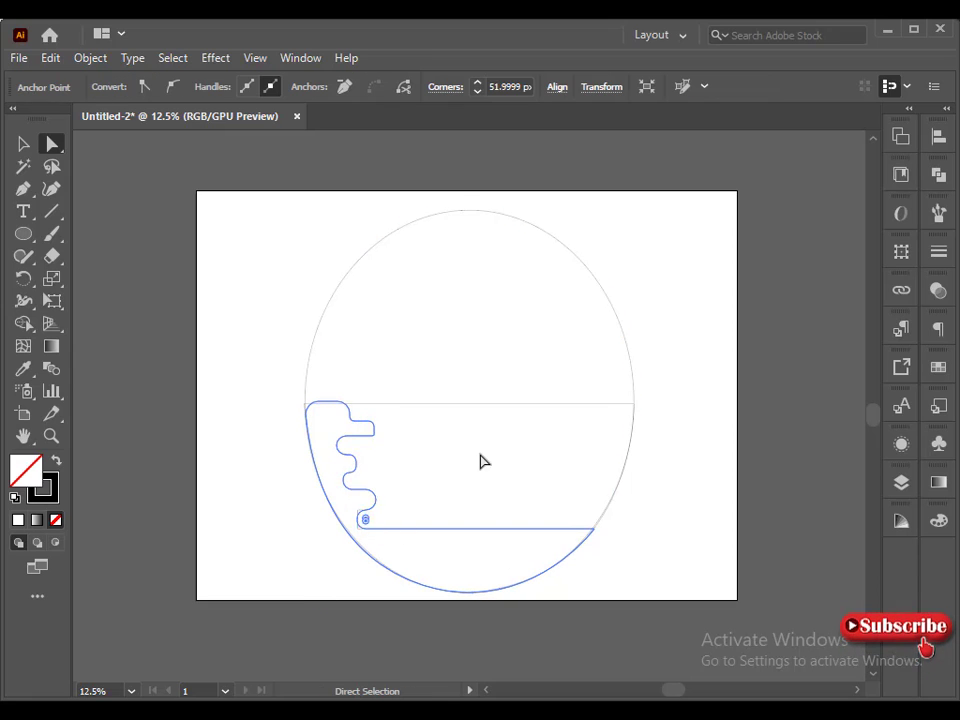
click(474, 468)
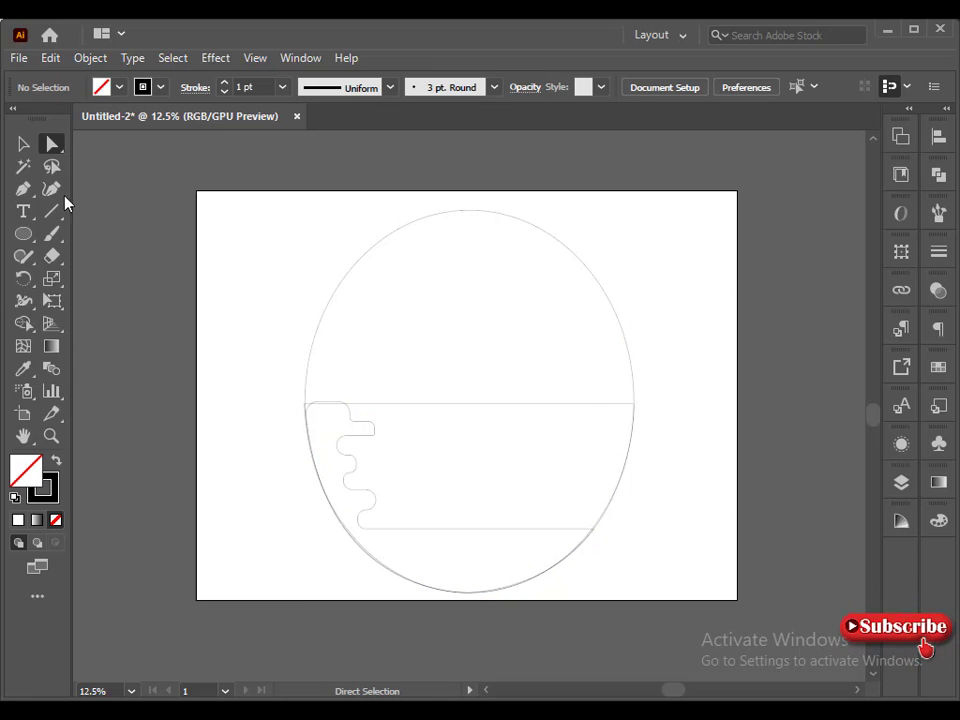
Draw a small upright ellipse across the right half of the horizontal line and place a spare copy beyond the artboard's right edge
click(23, 233)
key(l)
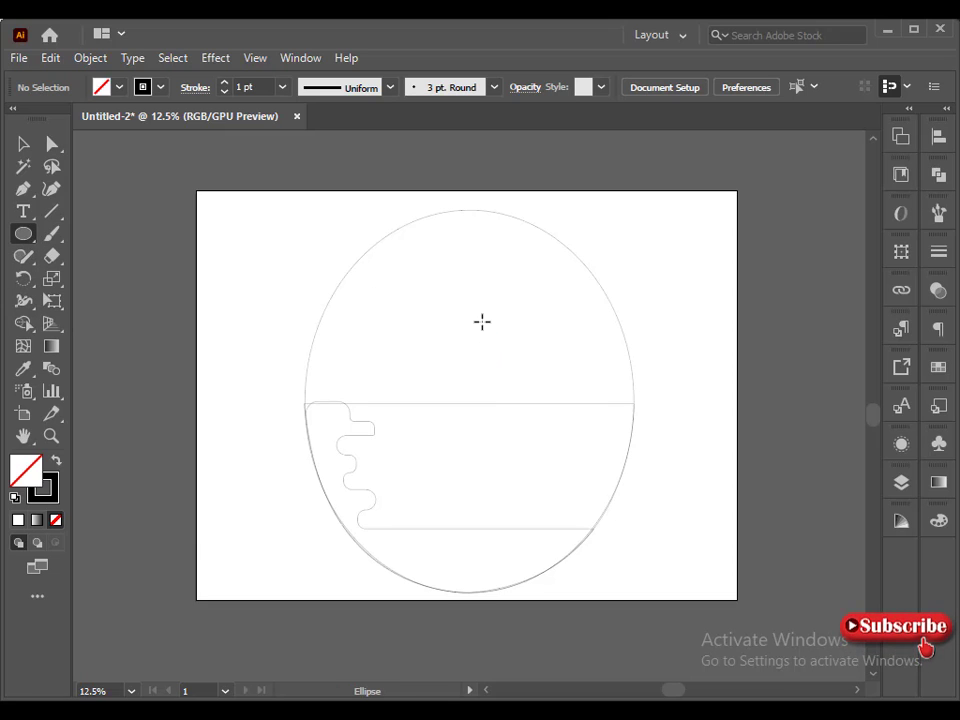
drag(482, 321, 586, 452)
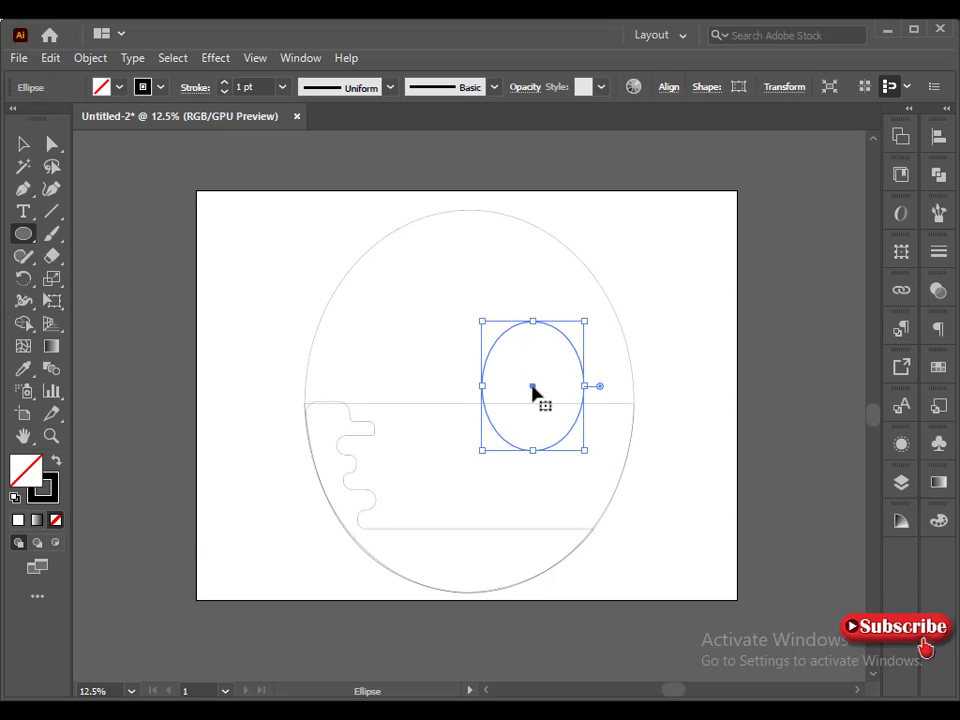
alt+drag(532, 386, 750, 352)
click(557, 426)
click(535, 403)
click(23, 145)
click(533, 387)
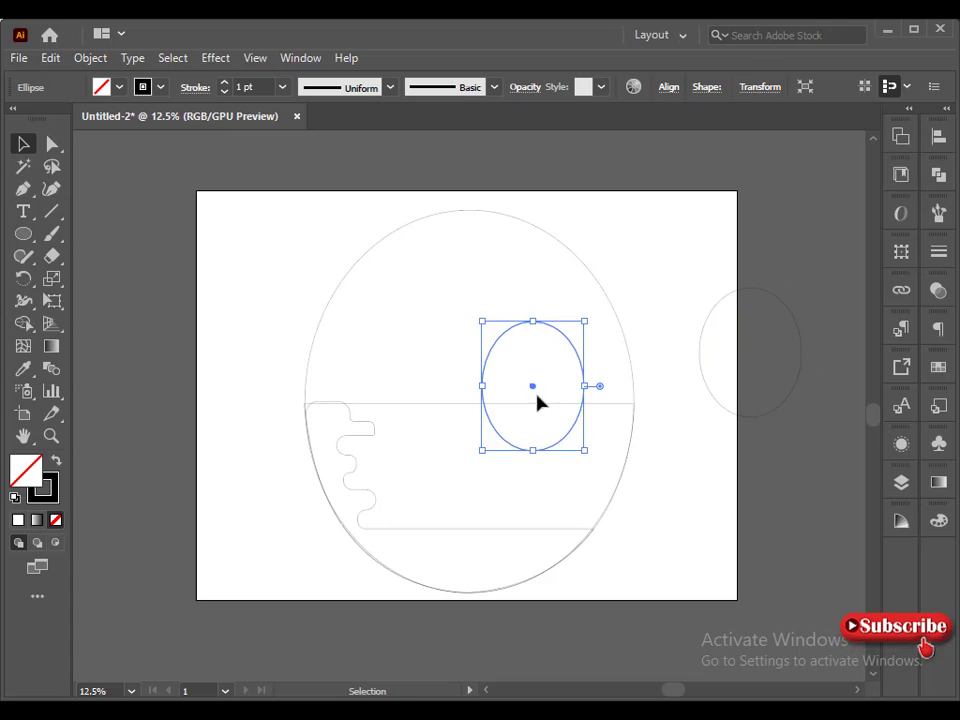
Scale the small ellipse down slightly and centre it vertically on the horizontal line
drag(584, 451, 573, 439)
key(a)
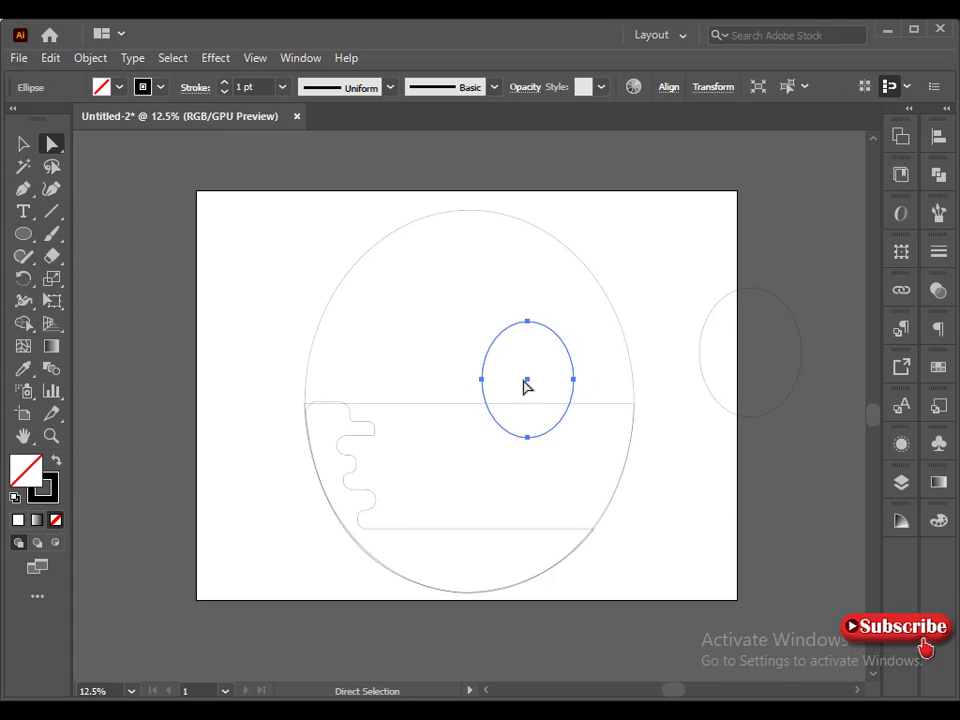
drag(525, 386, 540, 408)
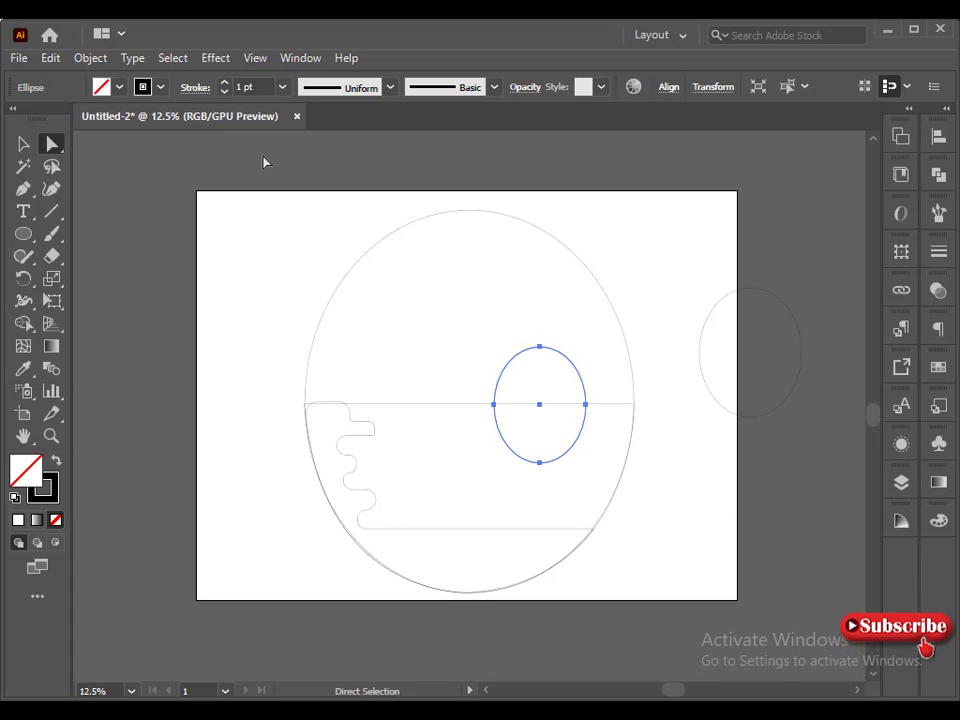
click(284, 297)
key(v)
click(536, 379)
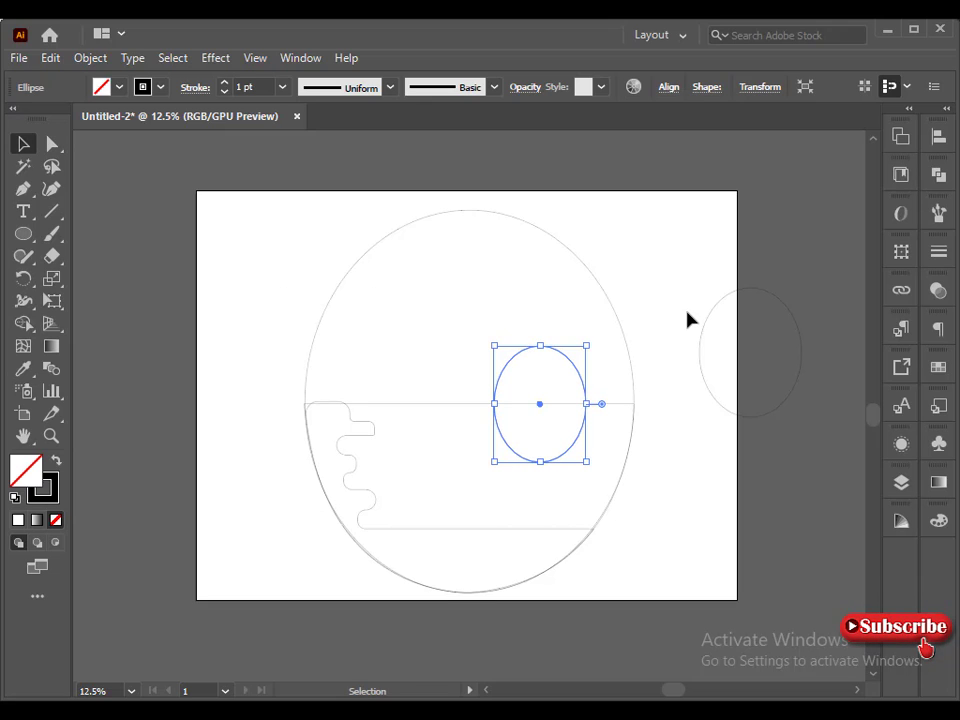
click(386, 309)
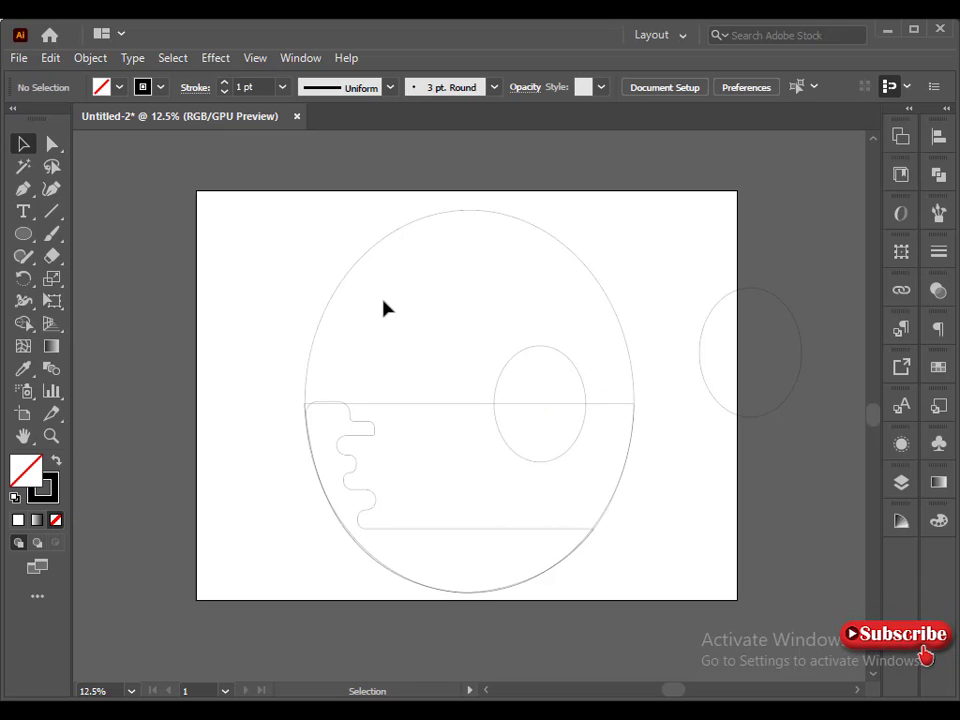
Draw a closed four-sided pen shape below the horizontal line, enclosing the lower half of the small ellipse
click(23, 192)
click(463, 403)
click(606, 403)
click(587, 487)
click(507, 489)
click(463, 403)
Cut away the small ellipse's lower half and the four-sided shape with Shape Builder, keeping the upper half
click(24, 146)
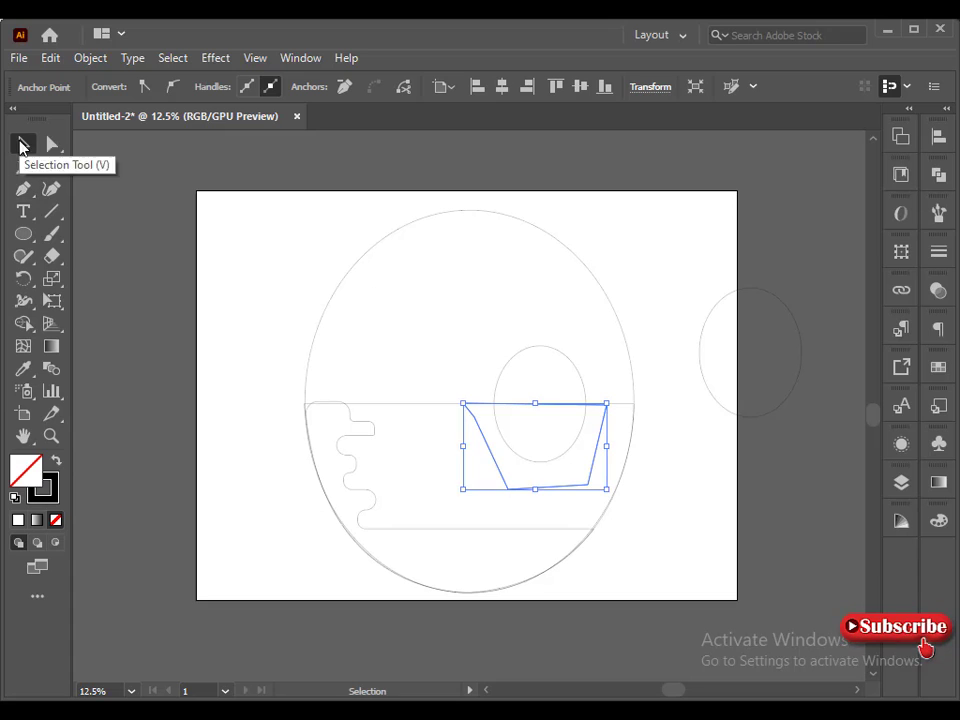
shift+click(527, 459)
key(comma)
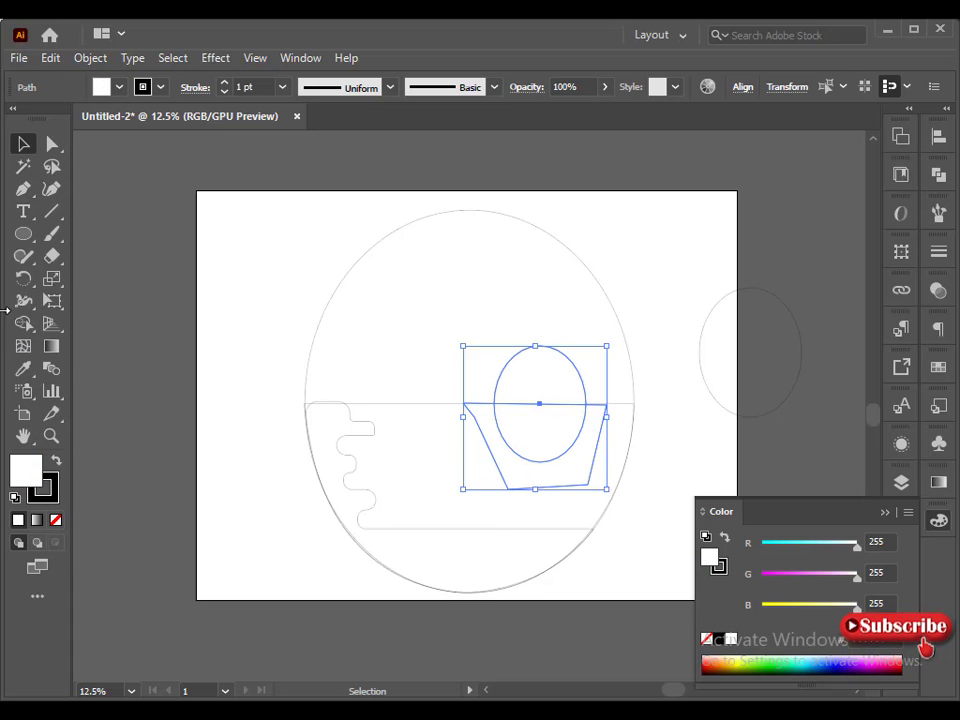
click(23, 323)
alt+click(514, 455)
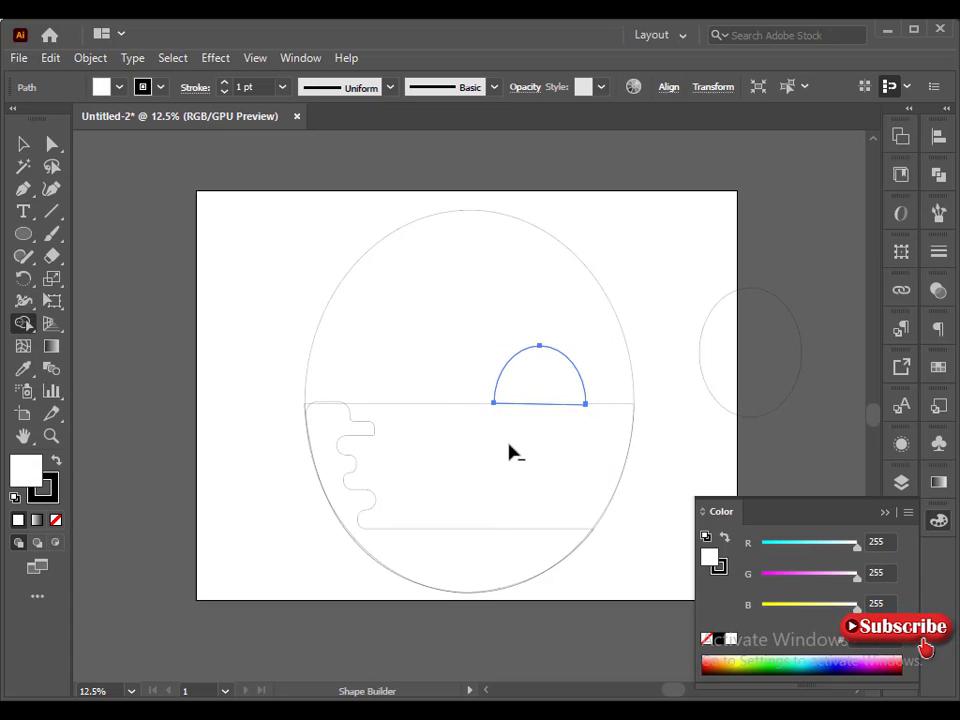
click(21, 149)
click(194, 318)
click(885, 512)
Place a copy of the spare ellipse over the half-ellipse and enlarge it into a wider ring centred around it
drag(699, 170, 544, 407)
key(Left)
key(Left)
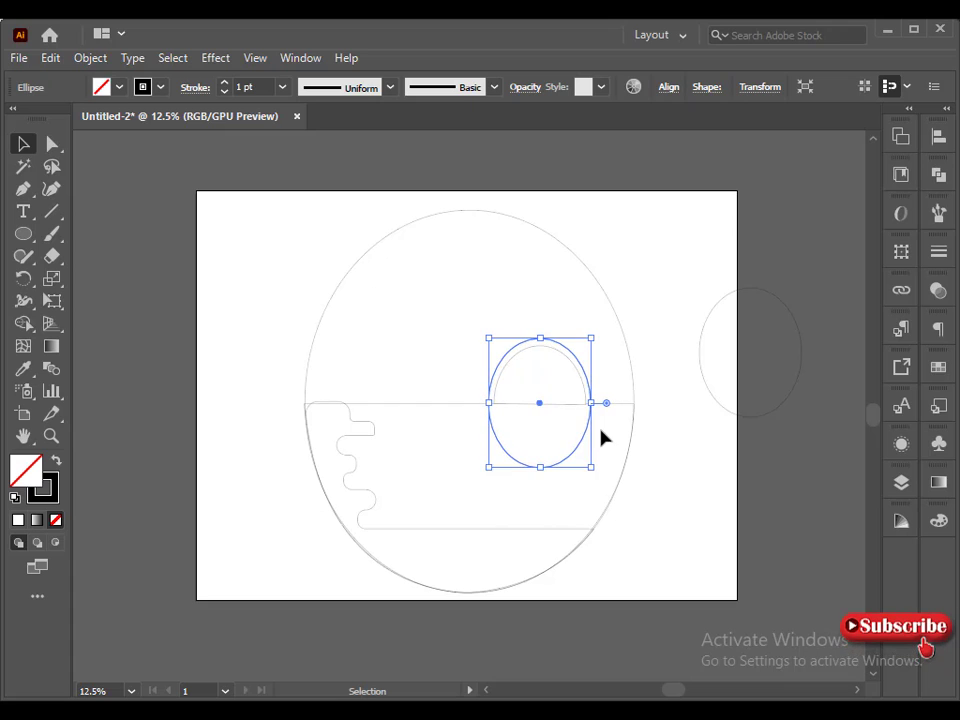
drag(490, 338, 472, 317)
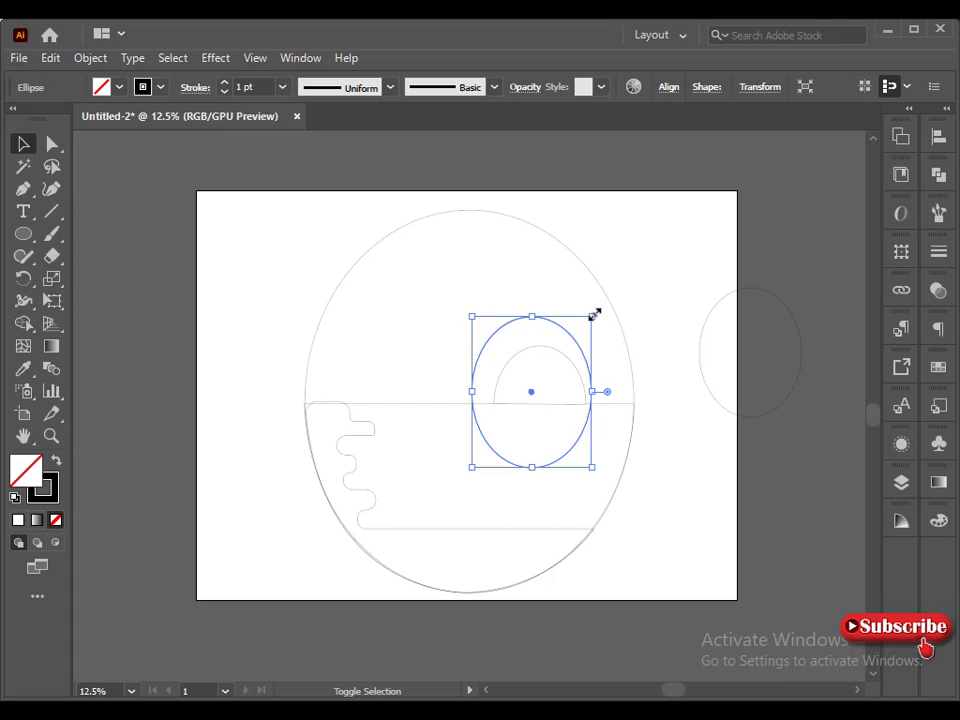
drag(593, 316, 601, 305)
drag(535, 392, 541, 394)
click(443, 358)
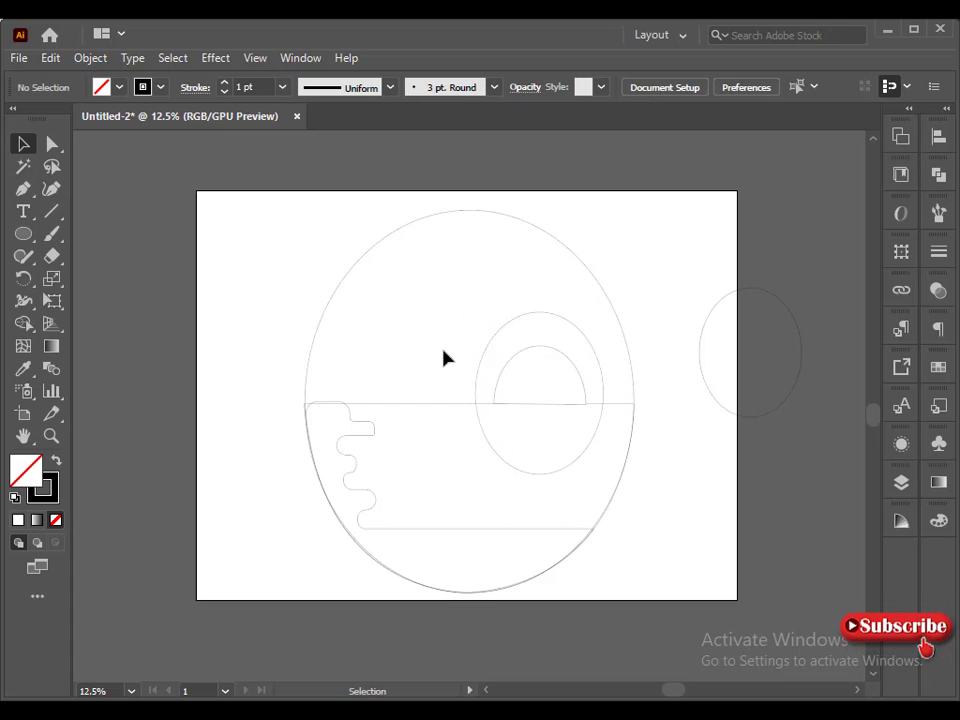
Draw a closed four-sided pen shape below the horizontal line, enclosing the lower part of the second ellipse
click(23, 188)
click(441, 404)
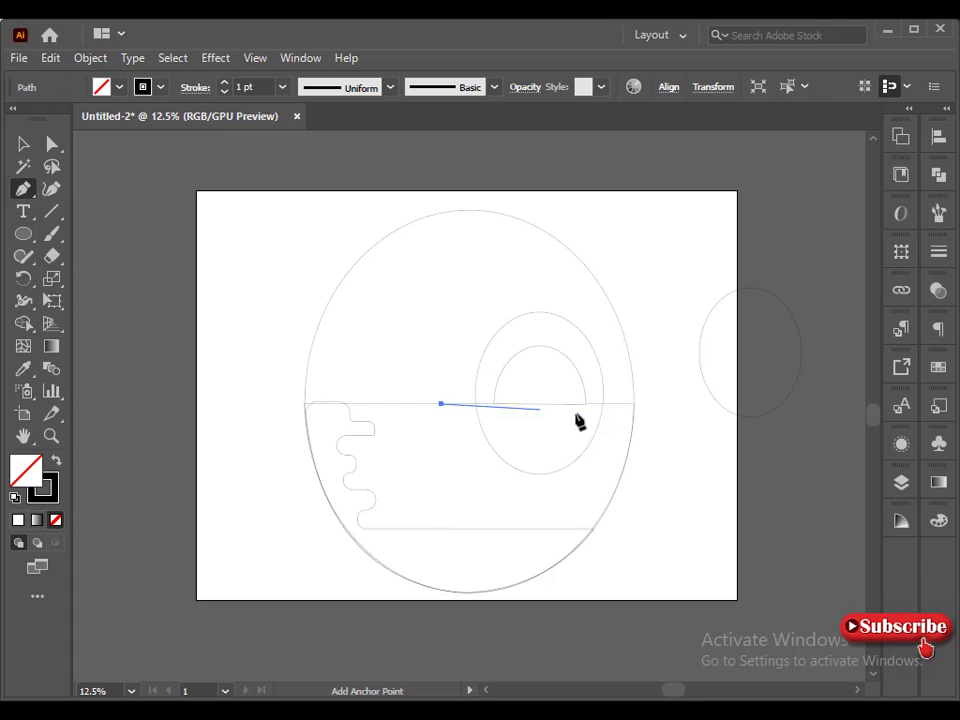
click(622, 405)
key(Escape)
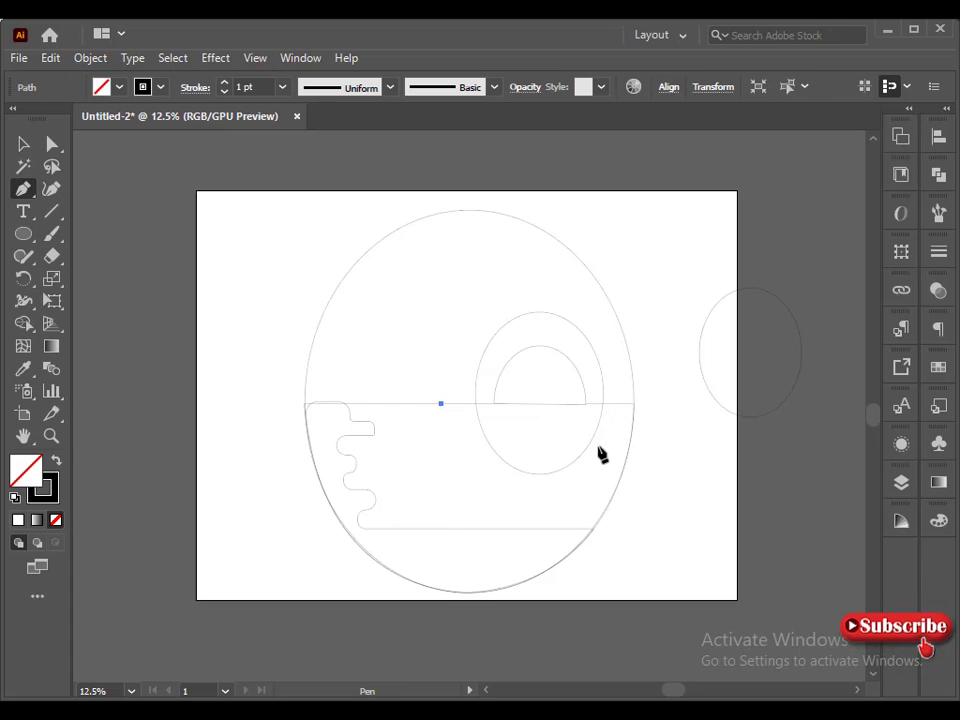
click(441, 404)
click(622, 405)
click(590, 475)
click(508, 483)
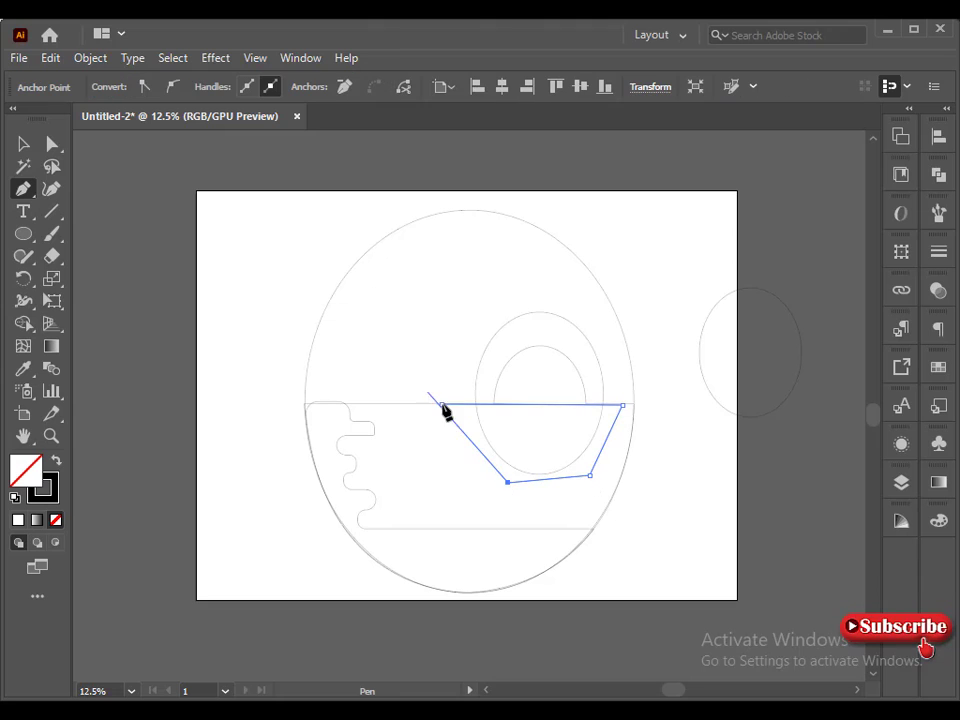
click(441, 404)
Cut away the second ellipse's lower part and the four-sided shape with Shape Builder
click(23, 144)
shift+click(514, 396)
key(shift+m)
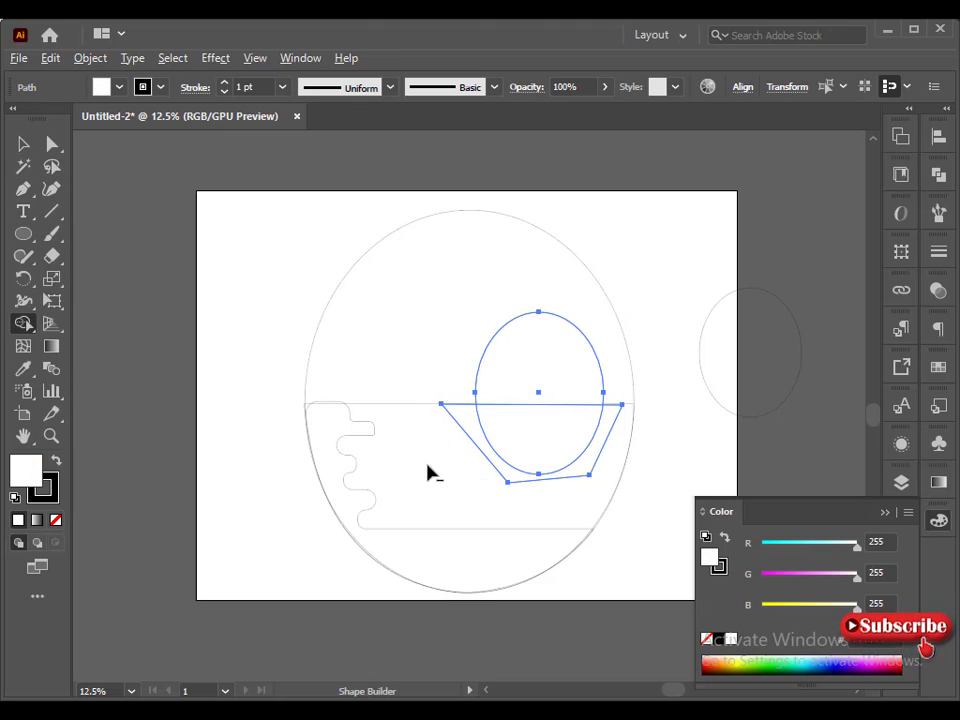
alt+click(521, 479)
Set the fill of both concentric half-ellipses to None
click(56, 520)
click(23, 144)
drag(411, 302, 550, 376)
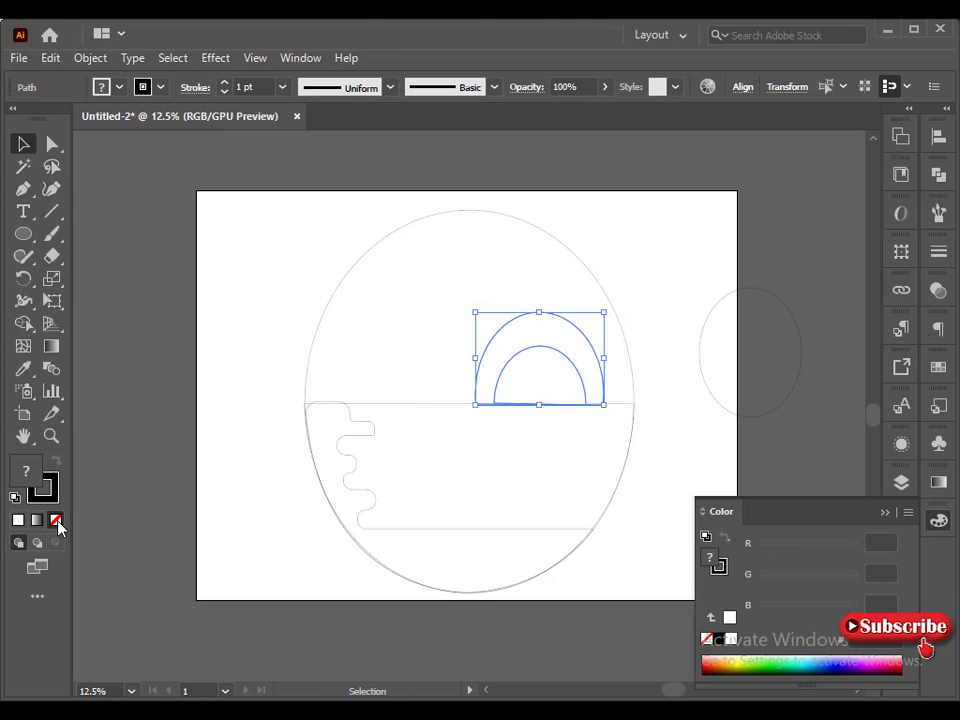
click(436, 374)
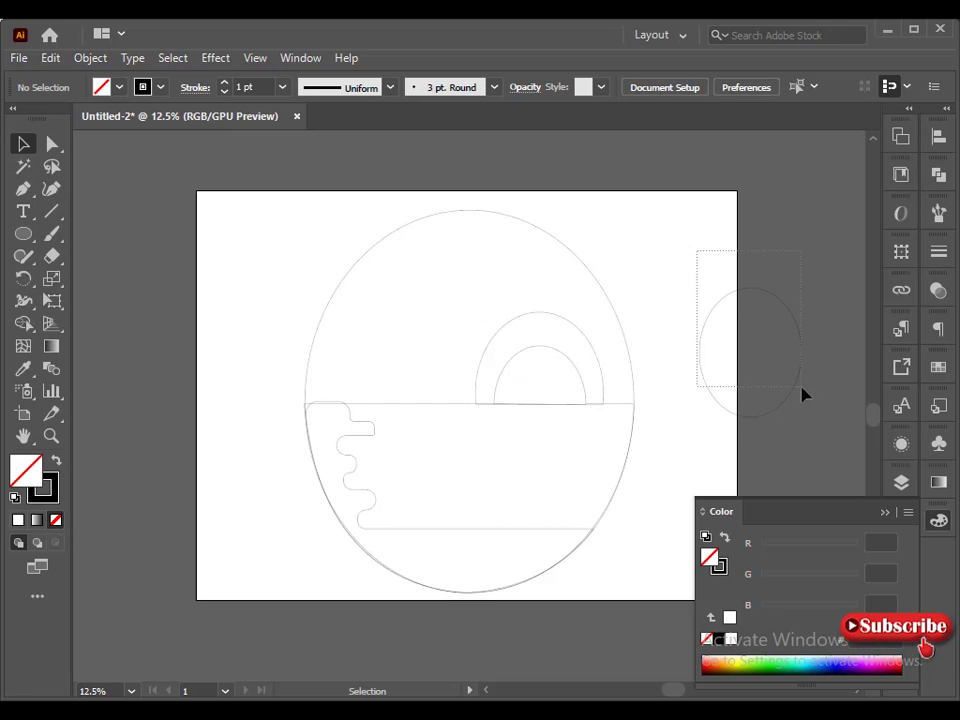
Place another copy of the spare ellipse around the two half-ellipses, enlarge it almost to the big ellipse's edge and nudge it down
drag(805, 395, 532, 415)
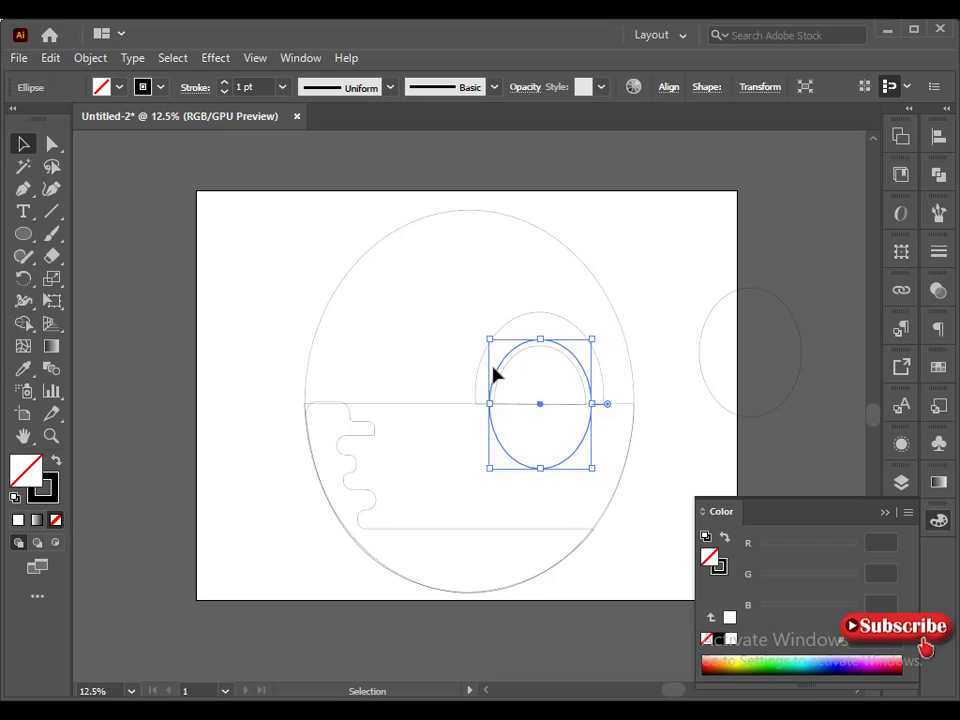
drag(489, 339, 752, 288)
drag(604, 375, 628, 375)
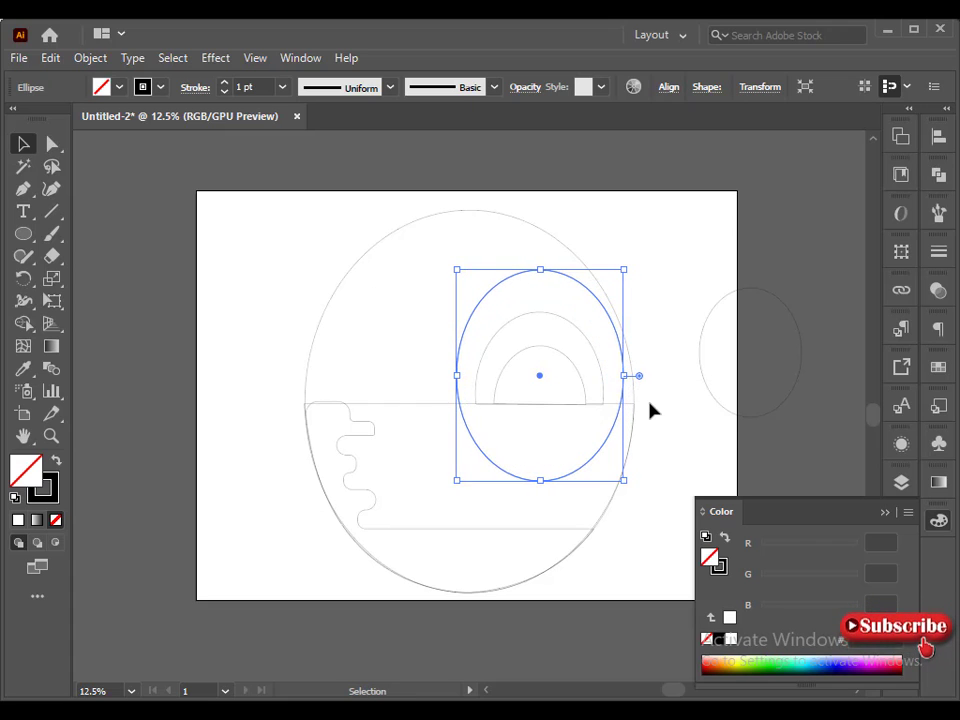
key(shift+Down)
key(shift+Down)
key(shift+Down)
key(shift+Down)
key(shift+Down)
key(shift+Down)
Draw a closed four-sided pen shape along the horizontal line, enclosing the lower part of the third, largest concentric ellipse
click(24, 189)
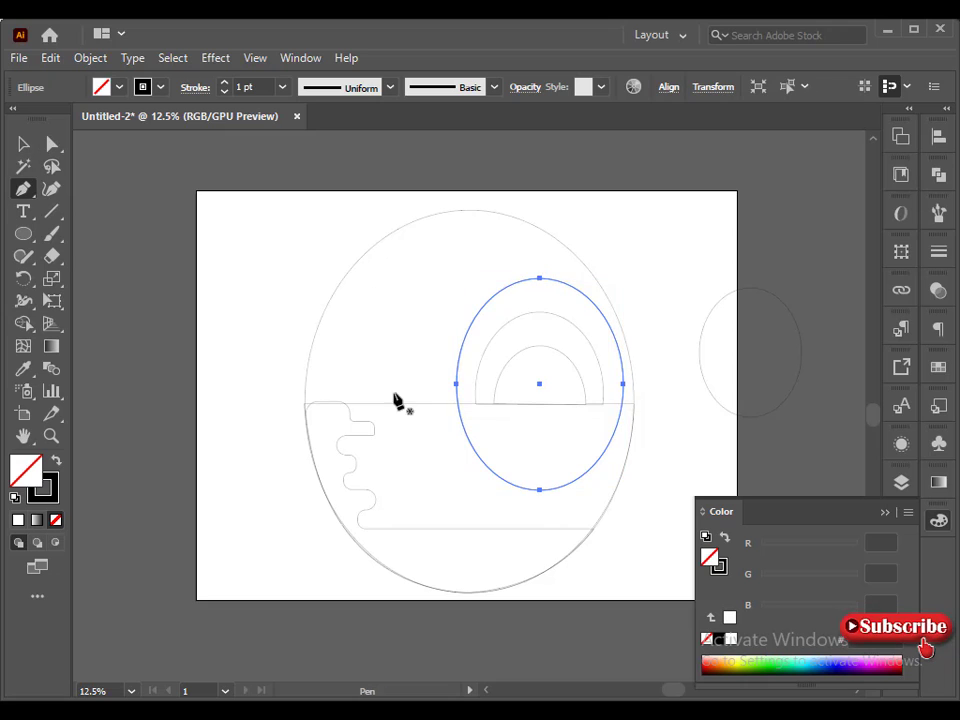
click(408, 404)
click(628, 405)
click(602, 504)
click(472, 492)
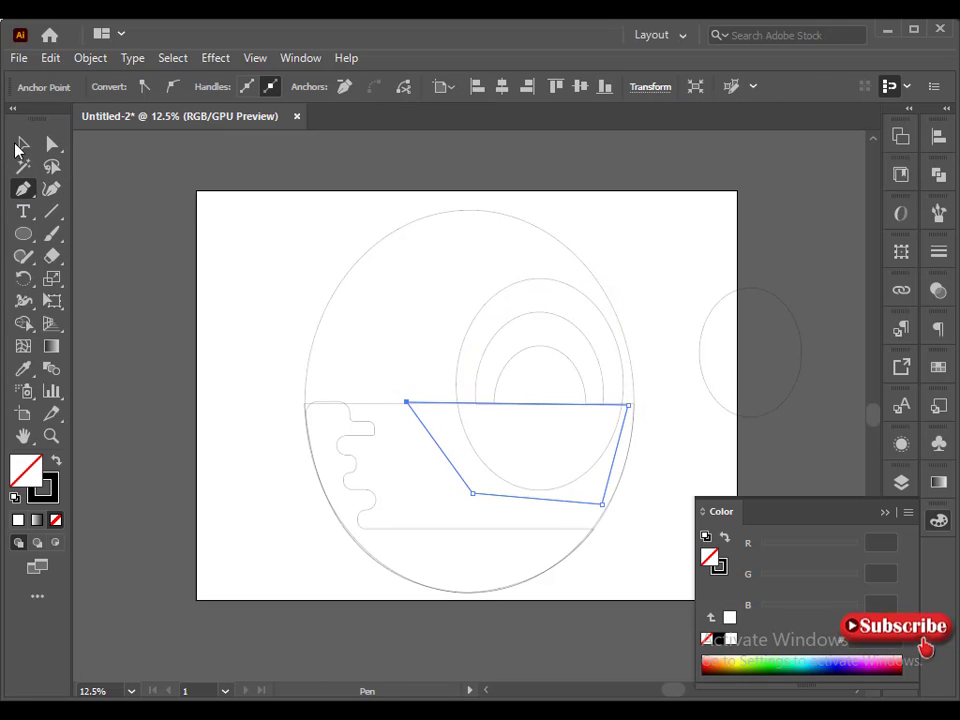
Apply the default white fill and black stroke to the largest concentric ellipse and the four-sided shape
click(23, 144)
key(ctrl+a)
key(d)
click(23, 324)
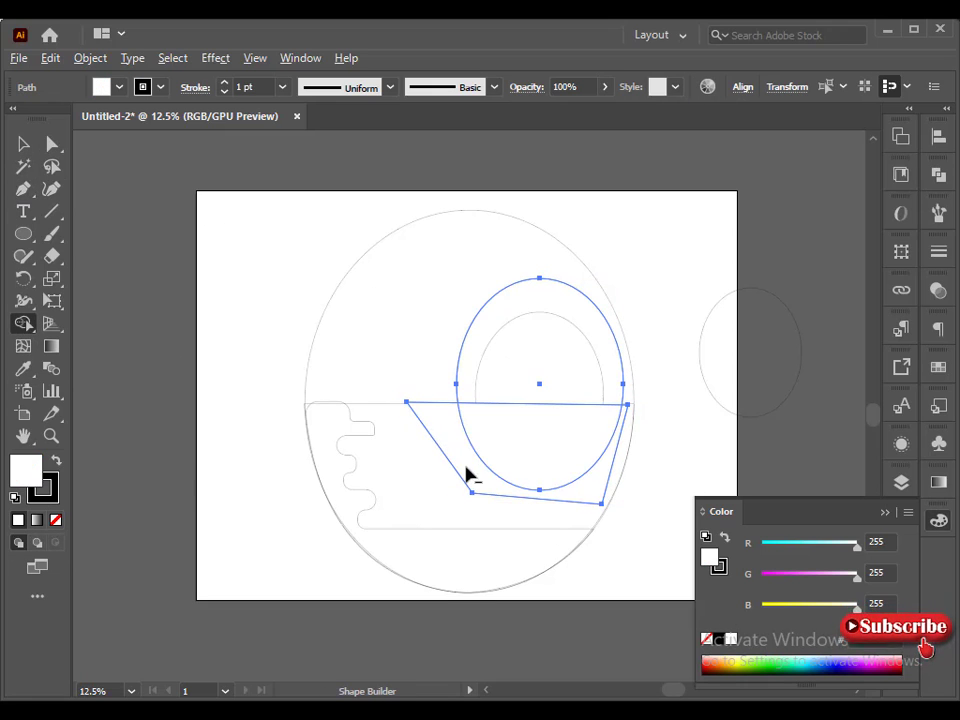
Try to cut away the largest concentric ellipse's lower part with Shape Builder and undo the cut
drag(466, 468, 545, 445)
click(23, 144)
click(176, 221)
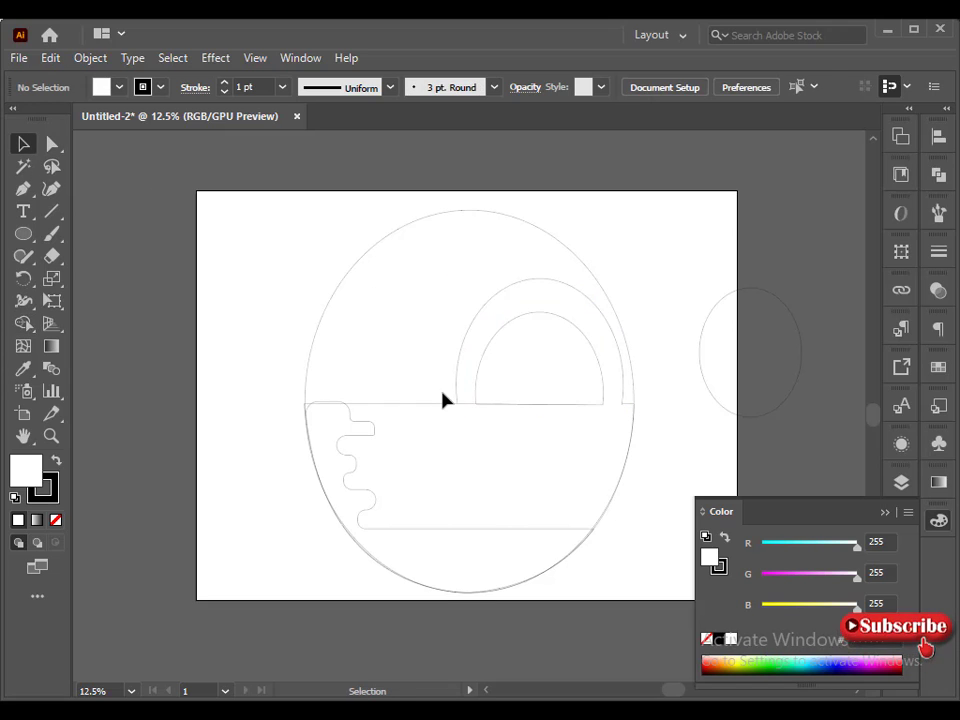
key(ctrl+z)
key(ctrl+z)
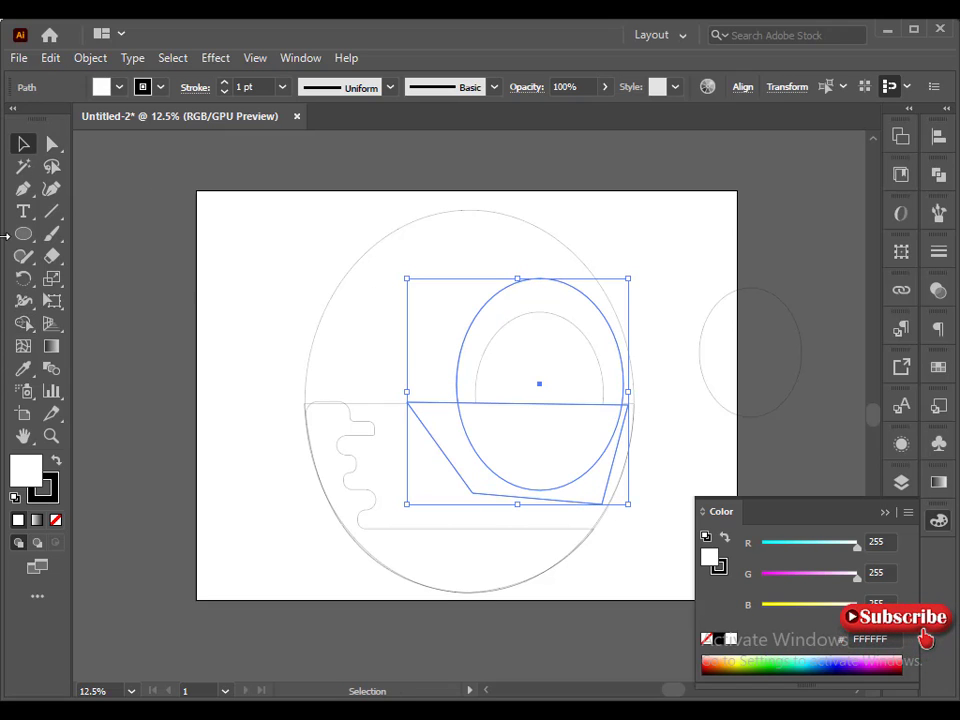
Cut away the largest concentric ellipse's lower part together with the four-sided shape using Shape Builder
click(23, 325)
drag(502, 454, 448, 446)
click(24, 146)
click(141, 246)
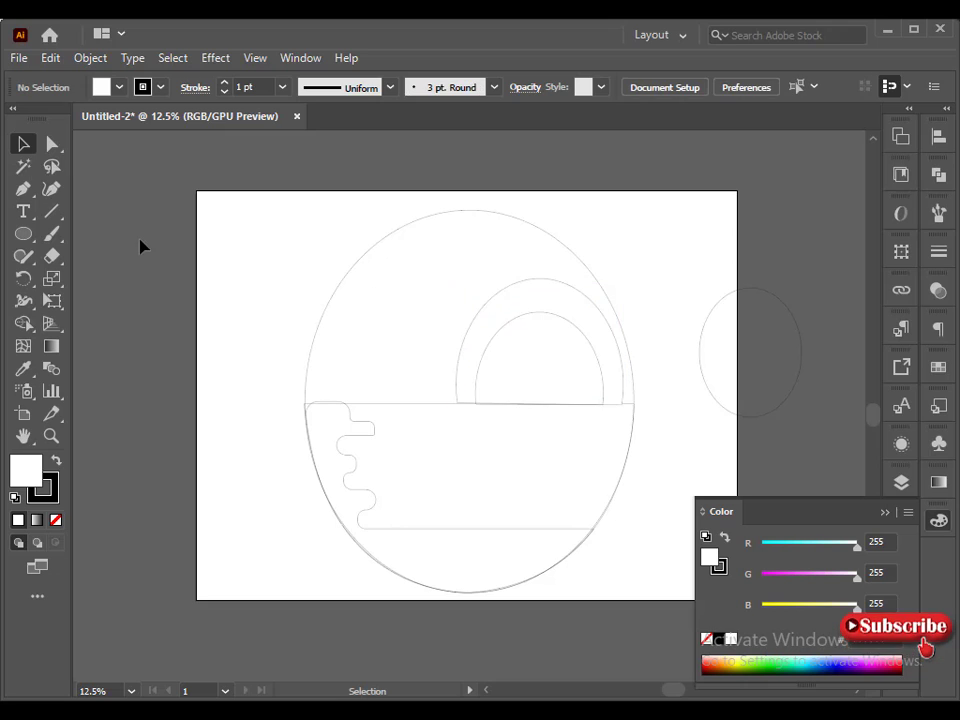
Set the fill of the concentric half-ellipses to None and delete the spare ellipse beside the artwork
drag(435, 326, 530, 370)
click(60, 519)
click(156, 472)
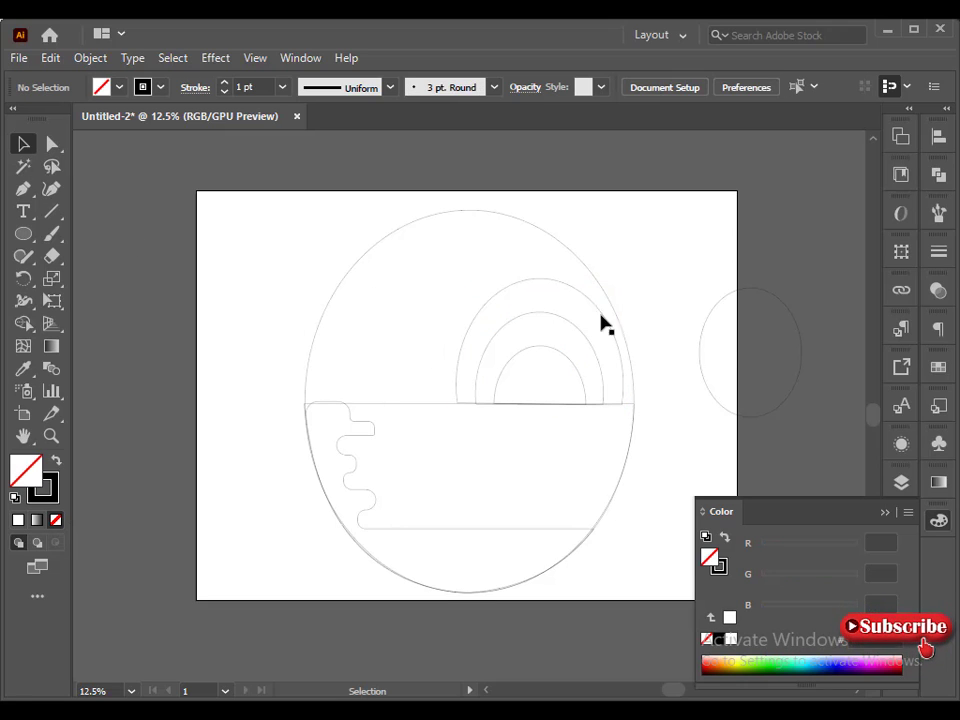
click(700, 346)
key(Delete)
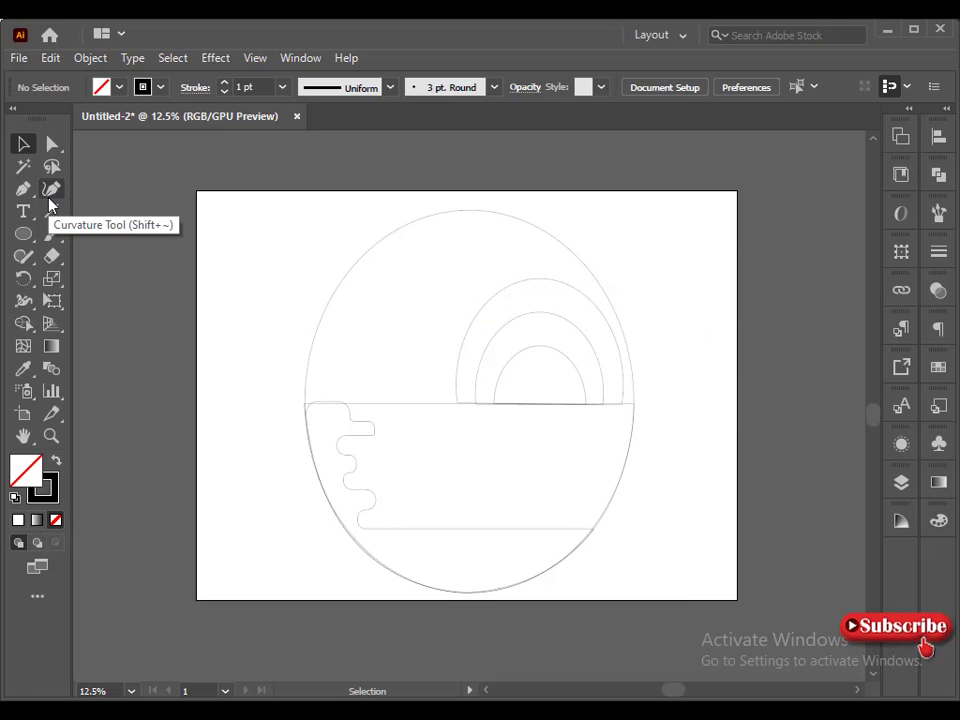
Draw two small rectangles staggered one below the other in the water area beneath the horizon
key(ctrl+0)
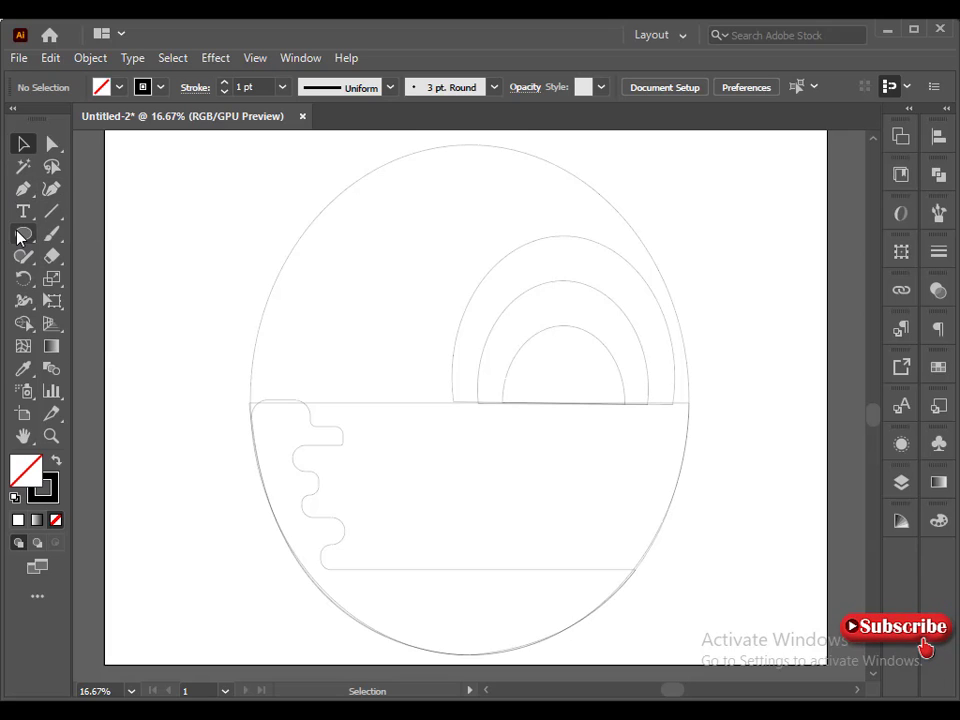
drag(18, 236, 82, 194)
mouse_move(395, 437)
mouse_down()
mouse_move(451, 449)
mouse_move(461, 464)
mouse_up()
Round the corners of both small staggered rectangles fully into pill shapes
click(23, 144)
click(395, 438)
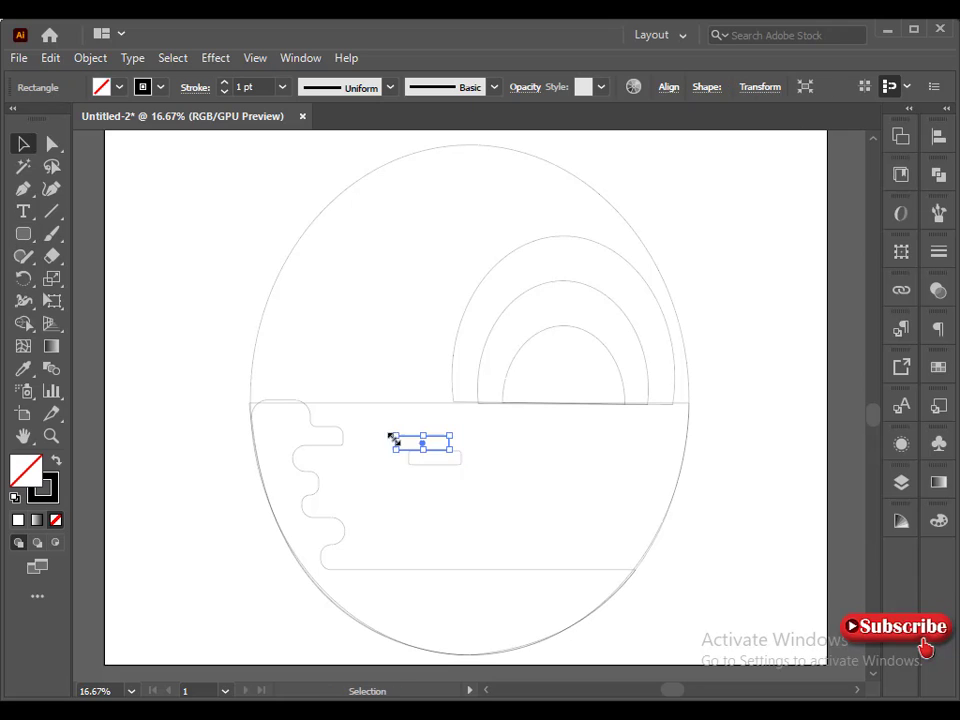
click(52, 144)
click(420, 496)
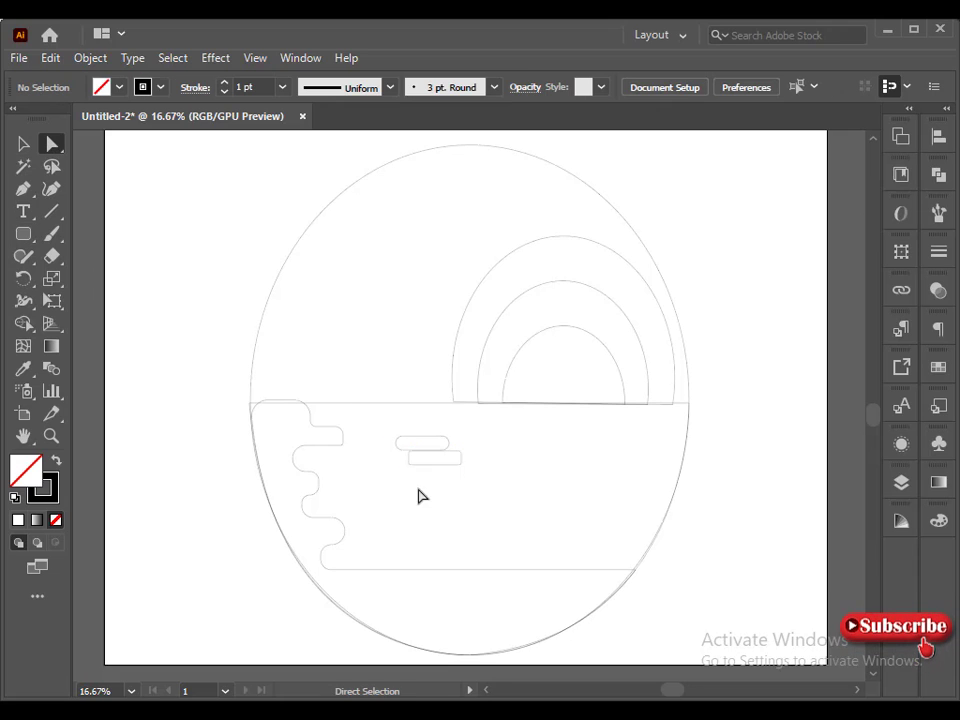
click(424, 460)
key(v)
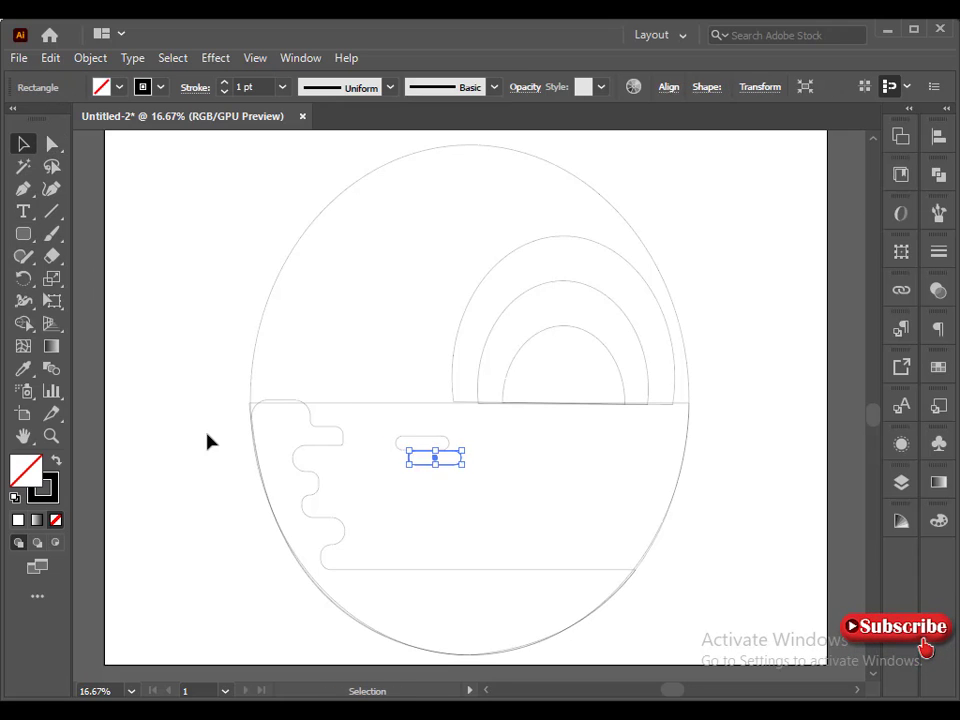
click(355, 483)
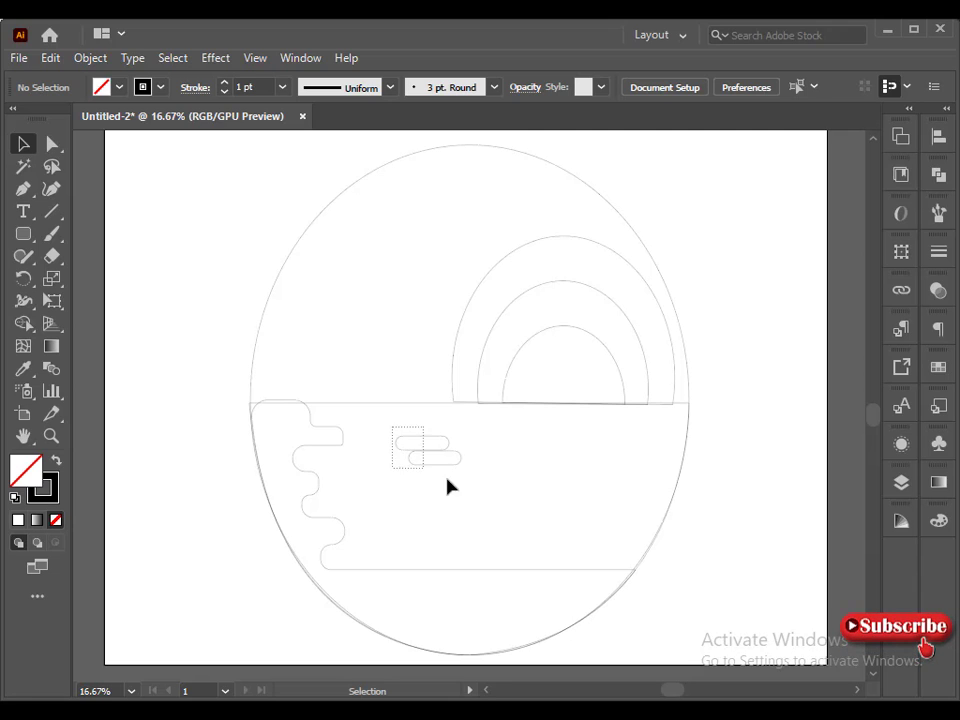
Spread copies of the pill pair over the water, upper sky and sun rings, with single pills in the left sky and right water
drag(447, 487, 416, 544)
drag(416, 544, 618, 497)
drag(618, 497, 641, 342)
drag(611, 489, 314, 301)
click(275, 283)
drag(622, 501, 566, 532)
drag(433, 455, 465, 425)
click(399, 506)
mouse_move(425, 547)
mouse_down()
mouse_move(427, 526)
mouse_move(411, 527)
mouse_up()
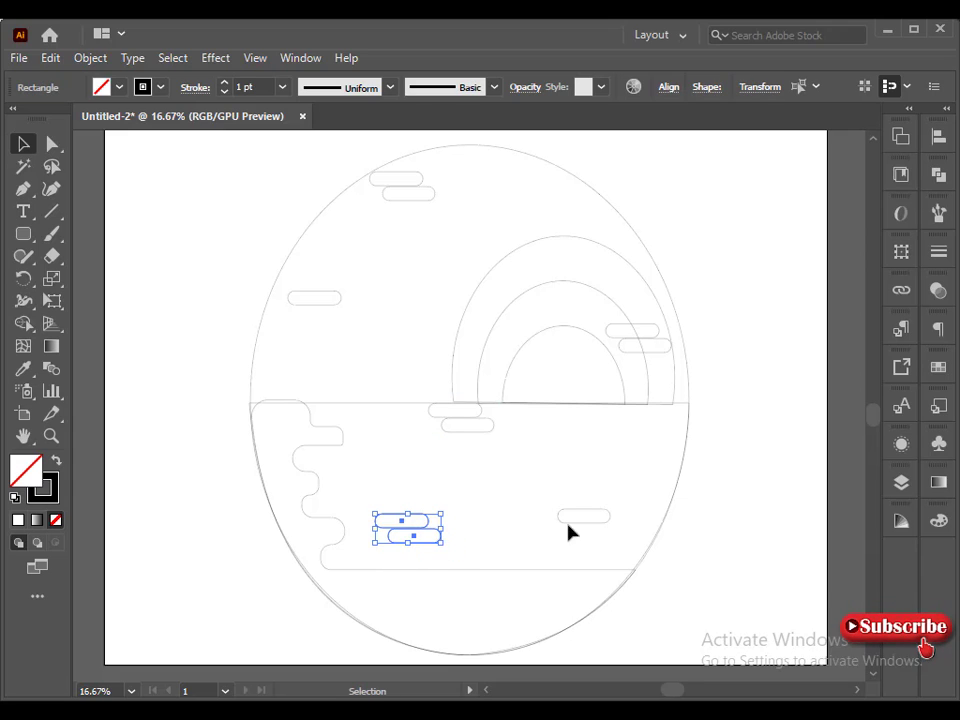
Reposition the single pill in the water, the upper sky pair and the single pill in the left sky
drag(581, 511, 606, 492)
drag(559, 433, 641, 503)
drag(608, 501, 608, 531)
drag(401, 193, 435, 219)
drag(313, 293, 314, 304)
Scale the pill pair over the sun rings down slightly and shift it inward across the two inner rings
drag(593, 320, 624, 364)
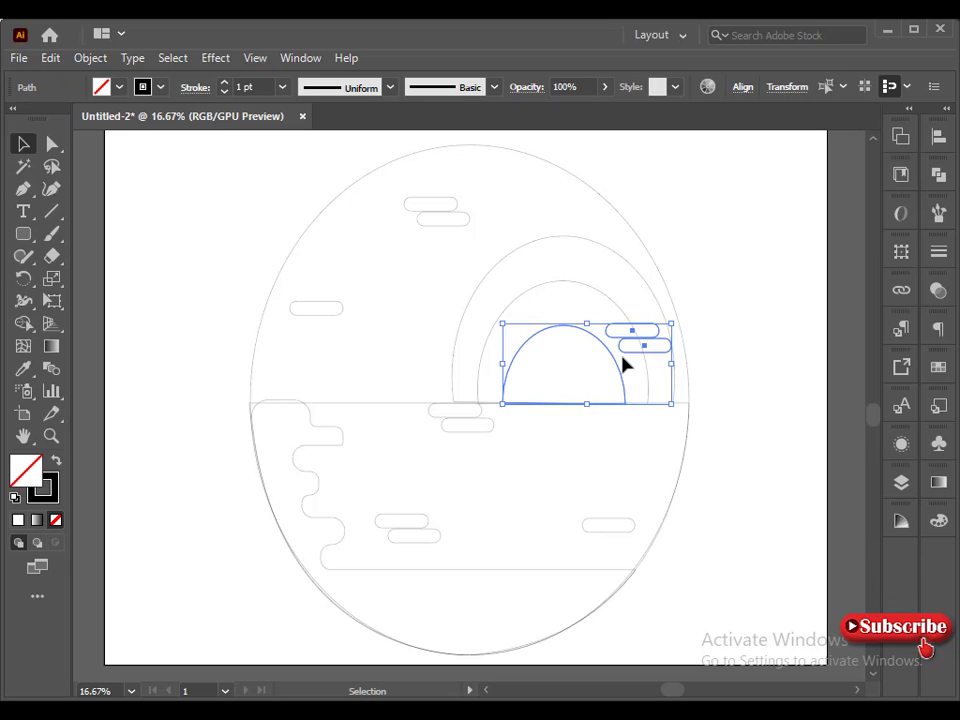
shift+click(624, 364)
key(Return)
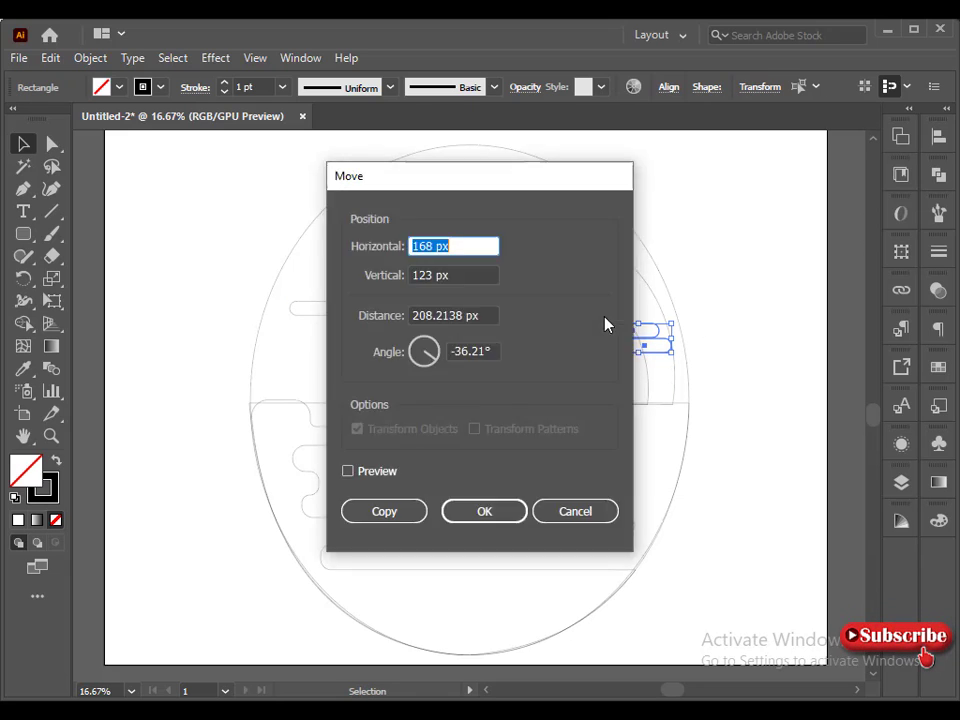
click(568, 512)
drag(681, 371, 579, 321)
click(543, 487)
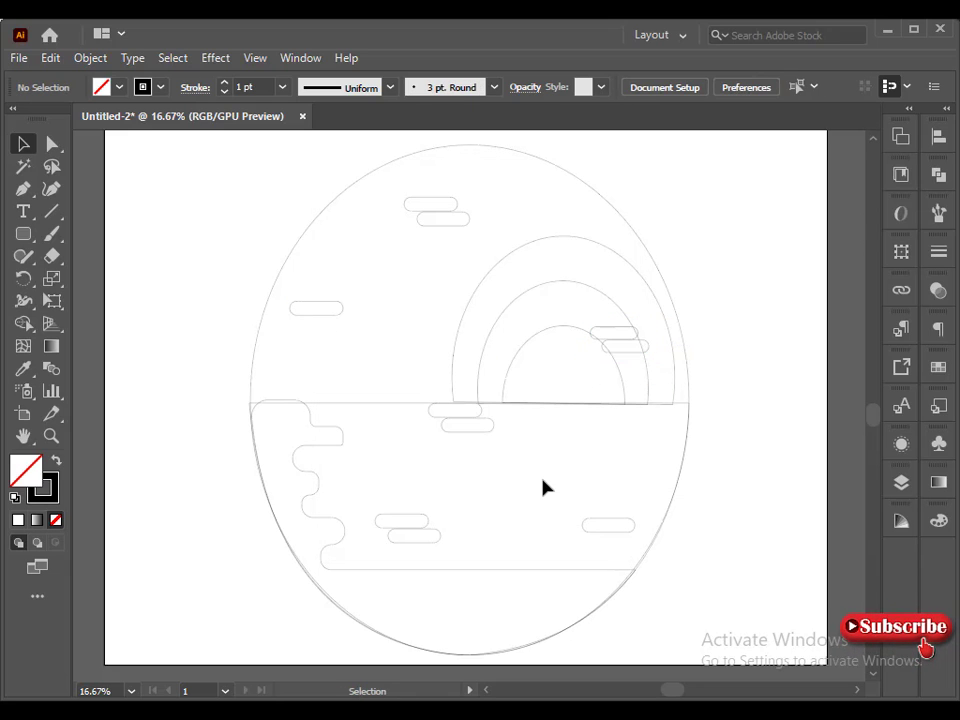
Fill the stepped shoreline shape with purple, using CMYK values C 55, M 100, Y 0
click(519, 589)
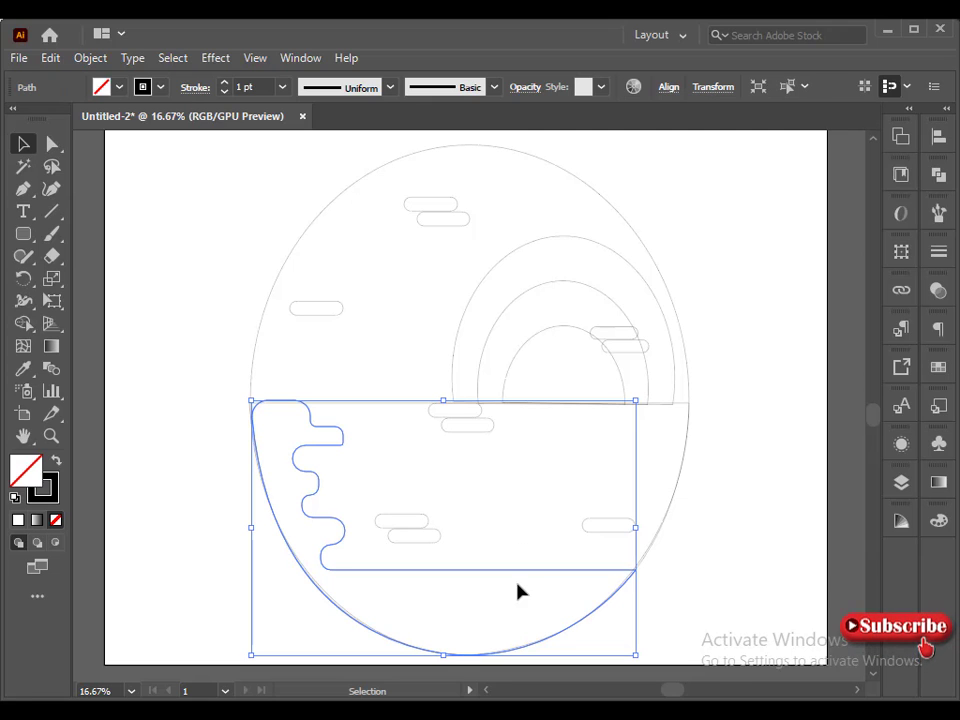
click(938, 520)
click(854, 663)
click(908, 512)
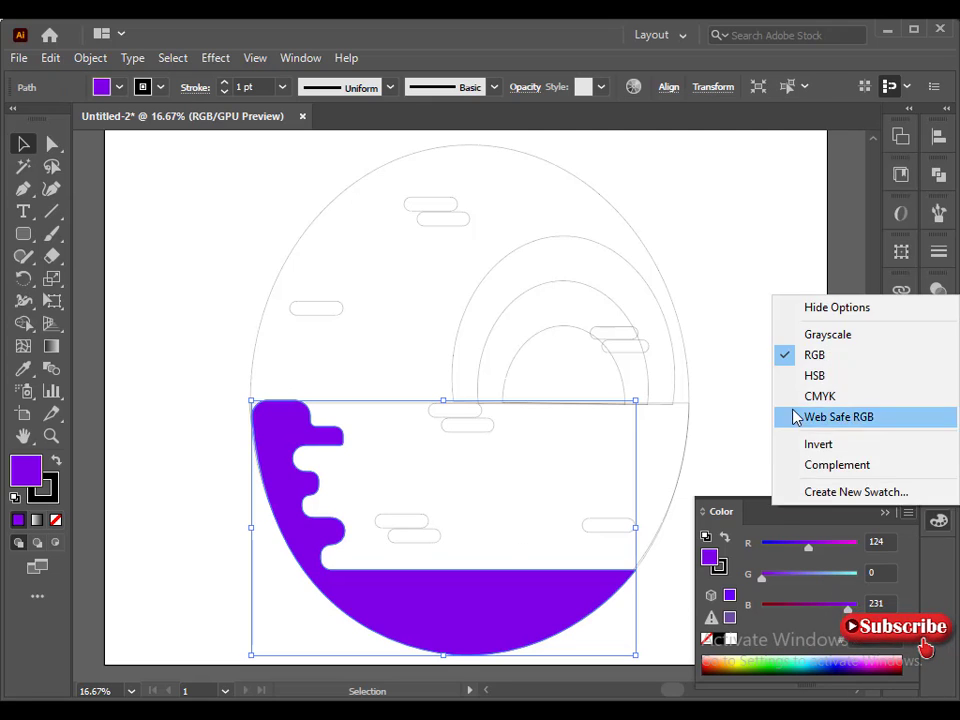
click(820, 395)
click(842, 571)
click(821, 547)
drag(820, 550, 850, 585)
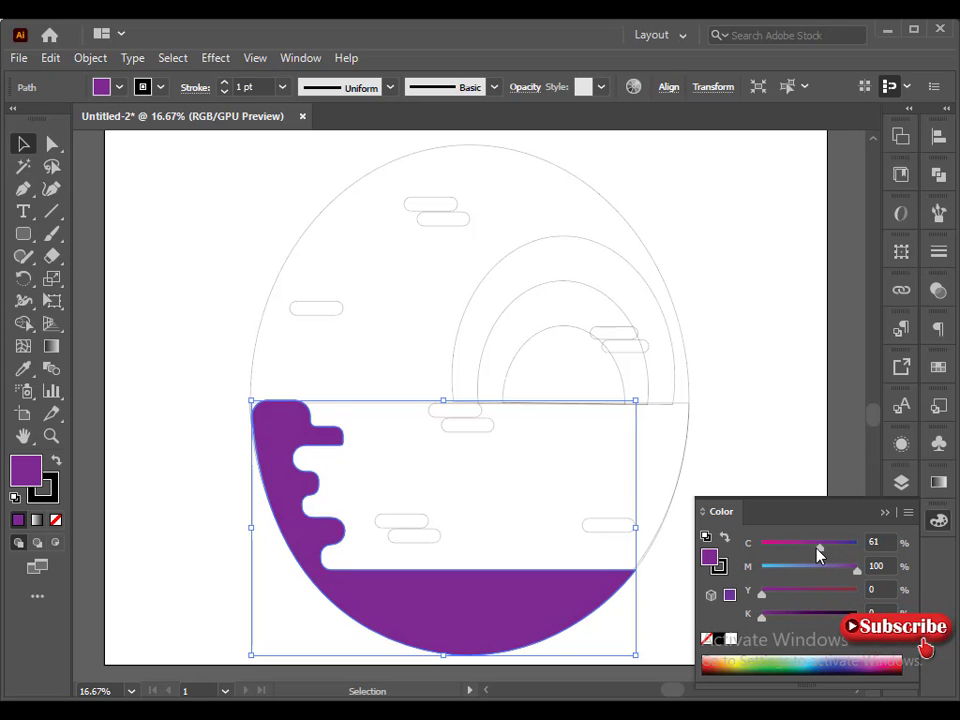
Copy the shoreline's purple onto the five pill shapes in the water with the Eyedropper
click(354, 499)
click(408, 520)
drag(375, 401, 636, 542)
click(24, 369)
click(285, 420)
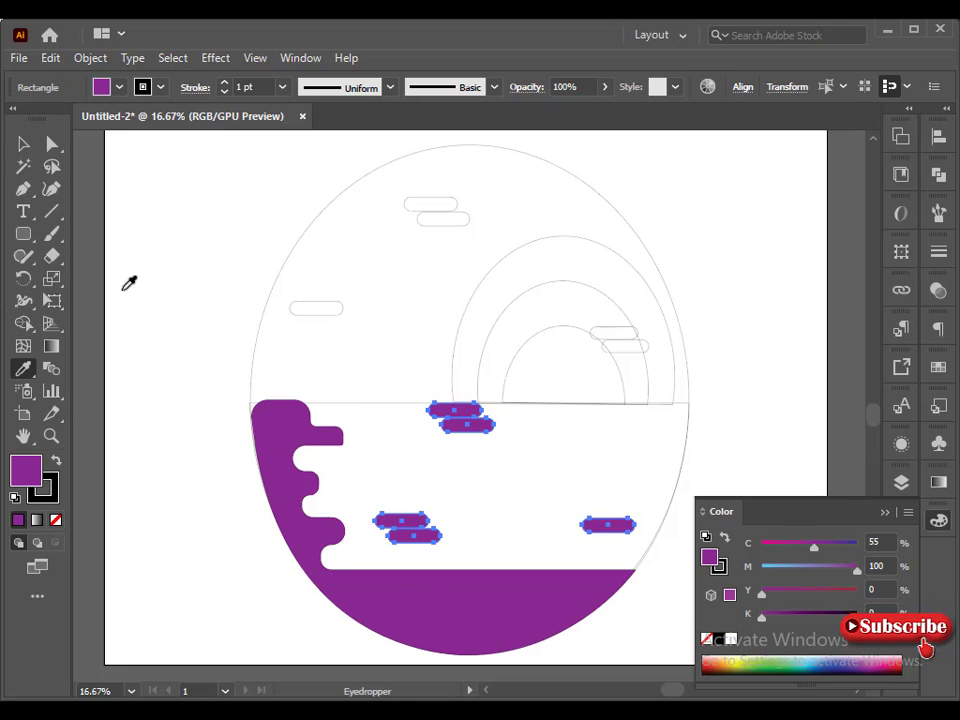
Fill the pill shapes in the sky and over the sun rings with white
key(v)
click(265, 395)
drag(315, 340, 414, 272)
drag(441, 188, 453, 225)
drag(606, 319, 636, 347)
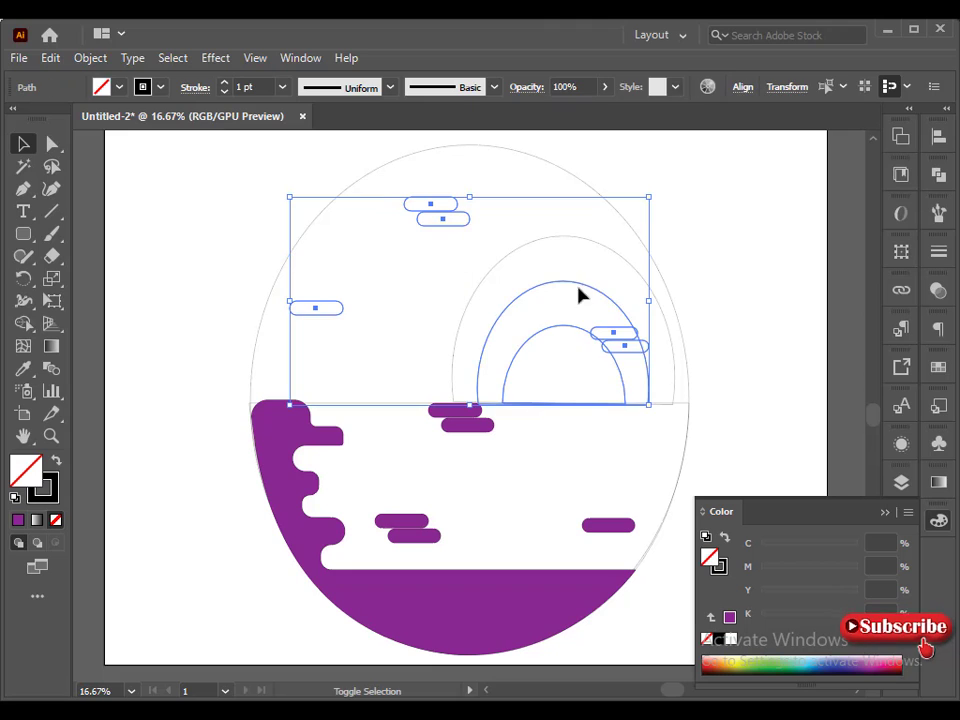
drag(577, 280, 558, 342)
click(731, 638)
Fill the innermost half-ellipse with yellow, C 0, M 1, Y 100, K 0.78
click(523, 336)
click(524, 343)
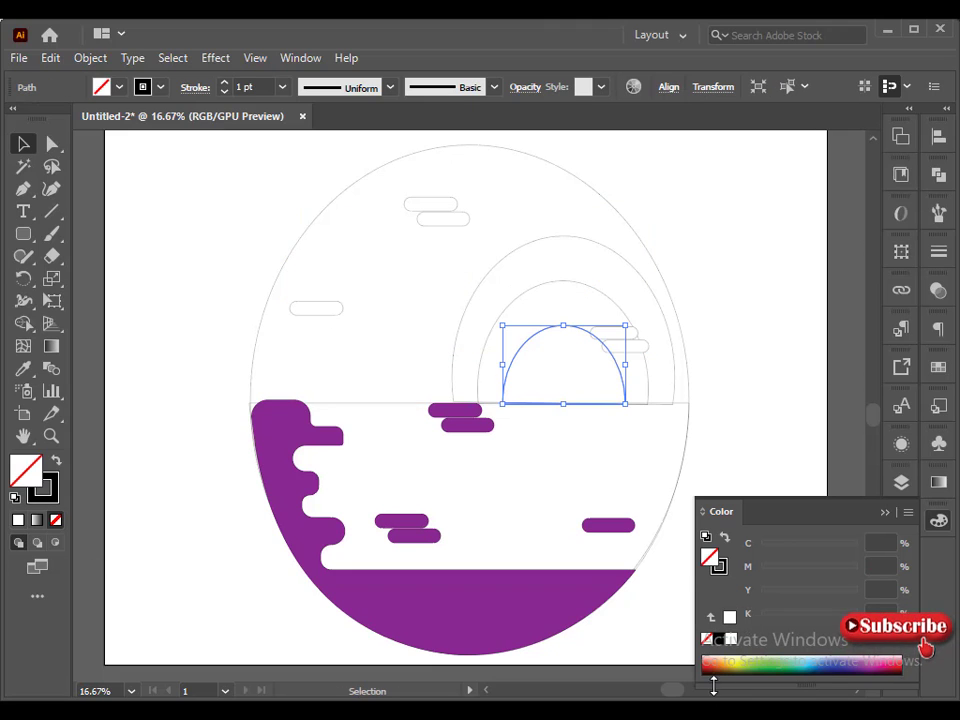
click(730, 664)
drag(794, 571, 733, 545)
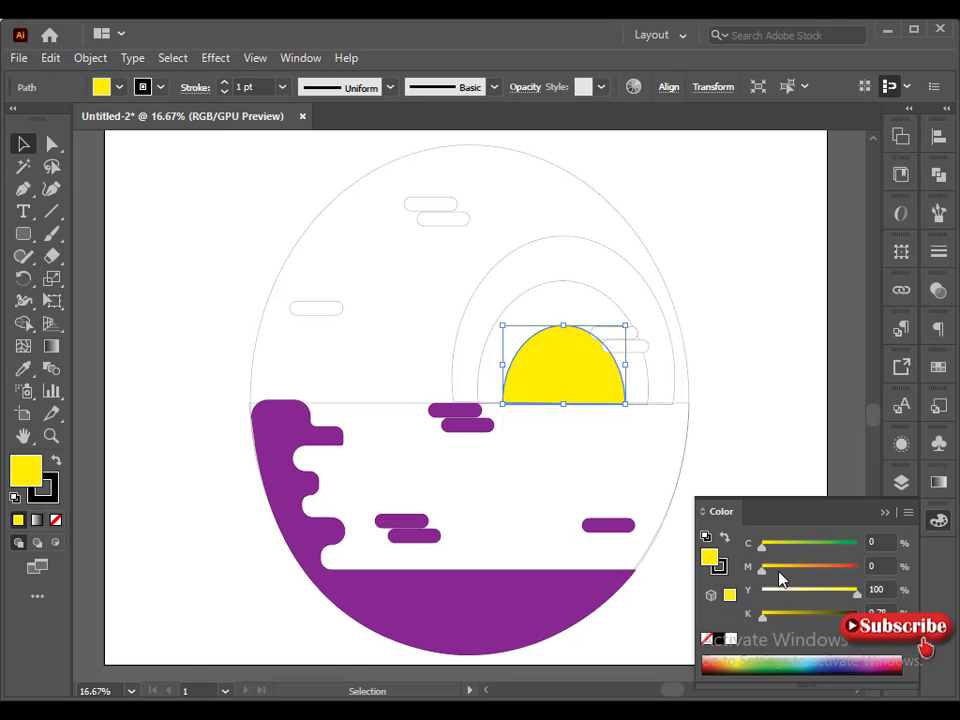
drag(778, 572, 766, 571)
click(766, 433)
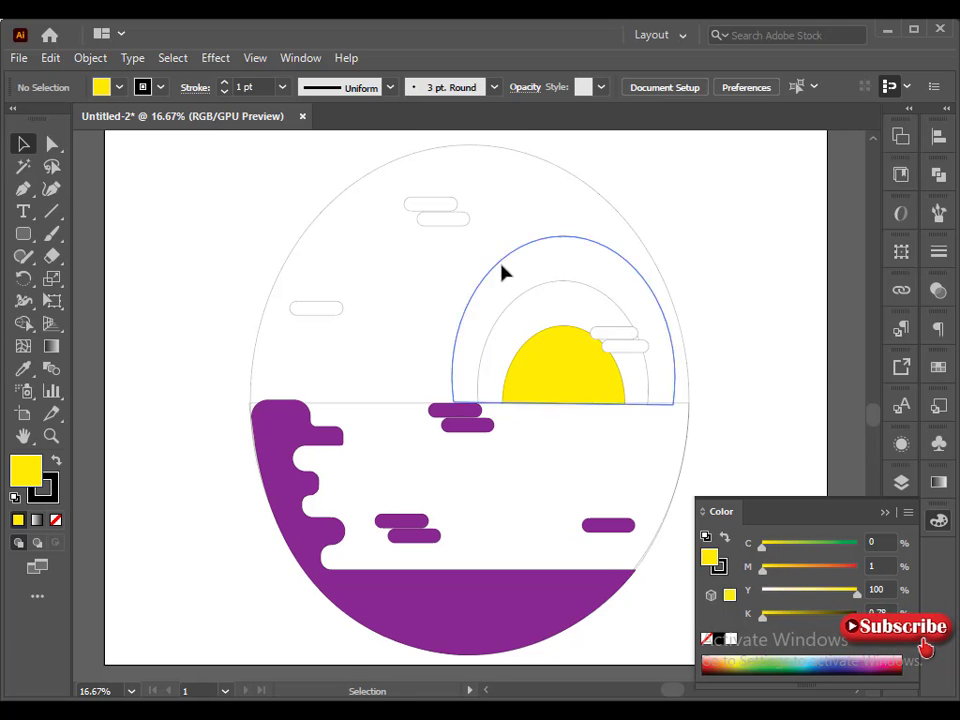
Fill the middle half-ellipse with yellow, C 2.98, M 8, Y 97.33, and lower its opacity
drag(500, 263, 513, 306)
key(ctrl+z)
click(527, 295)
click(729, 618)
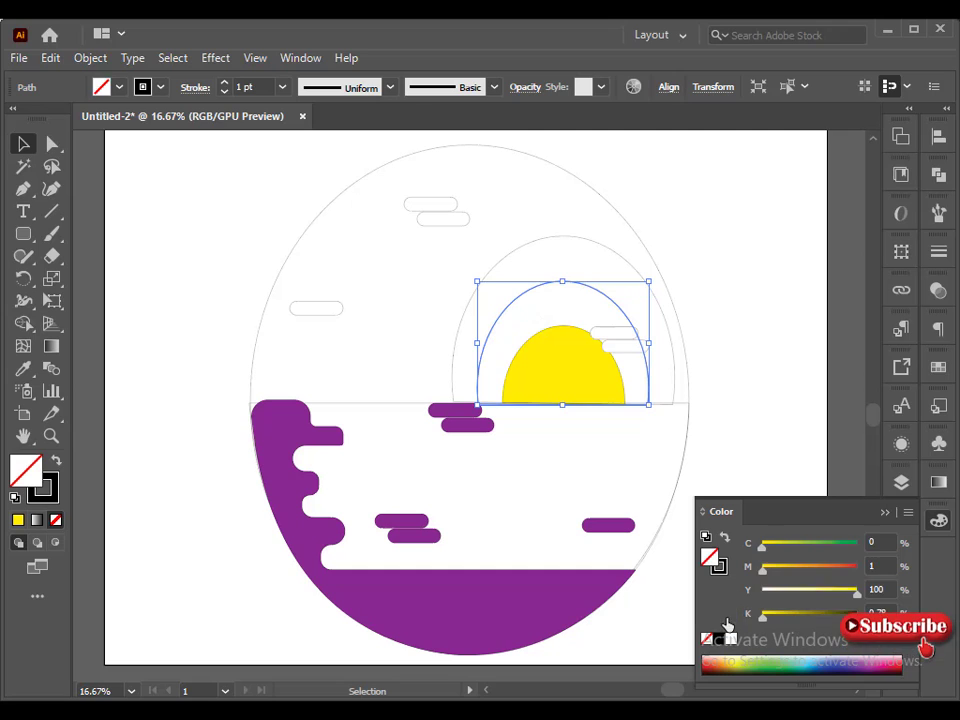
drag(763, 571, 769, 571)
click(525, 87)
click(514, 118)
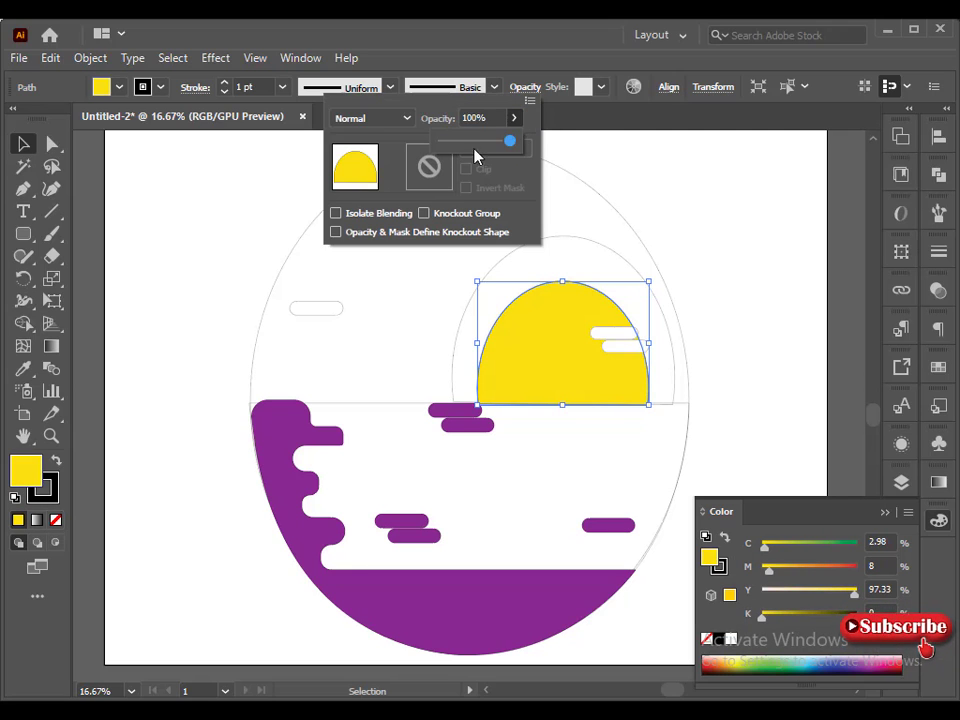
drag(510, 141, 482, 148)
Fill the outermost half-ellipse with yellow, C 0, M 10, Y 98.57, and lower its opacity
click(560, 237)
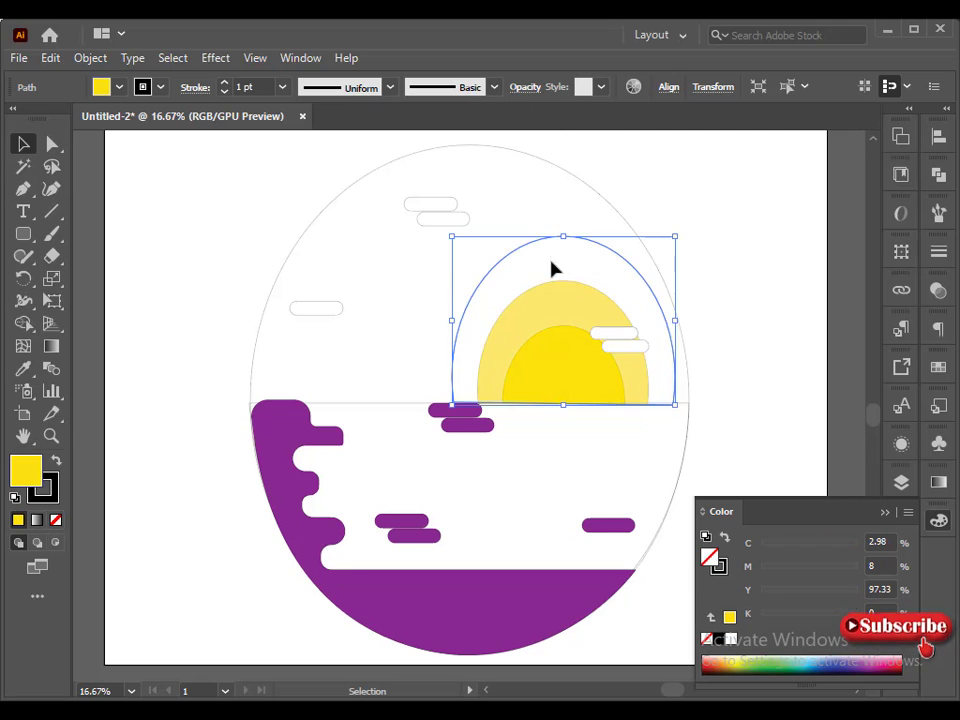
click(729, 618)
drag(770, 553, 760, 553)
click(771, 574)
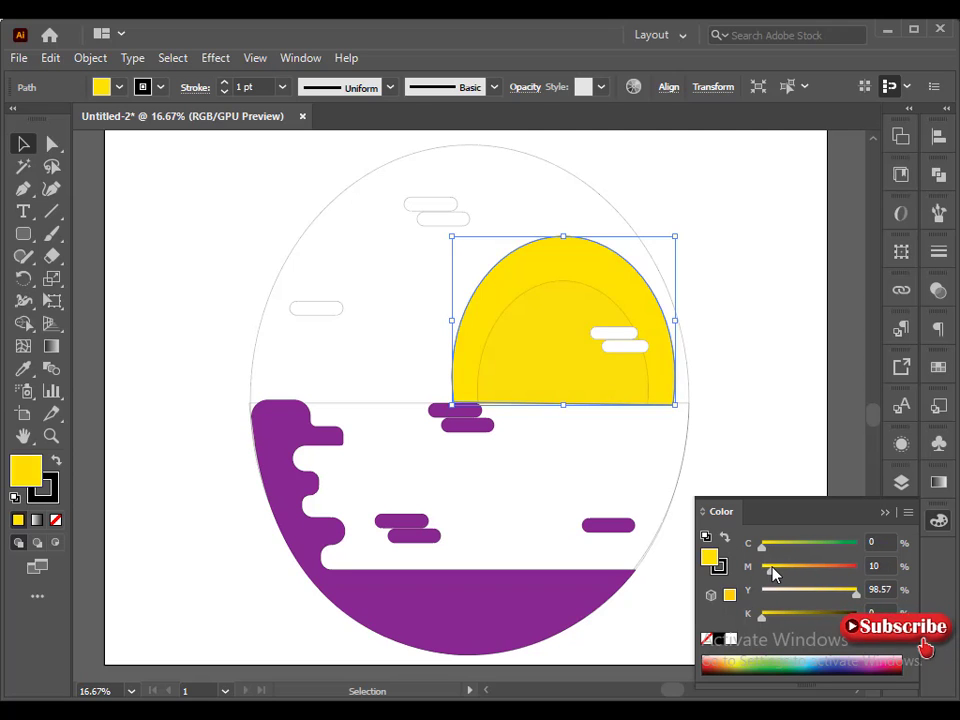
click(525, 87)
click(514, 118)
drag(510, 142, 478, 148)
Open the opacity setting of the middle half-ellipse
click(600, 303)
click(518, 90)
click(514, 118)
Fill the big background ellipse with a light purple and bring up the Gradient settings
click(621, 217)
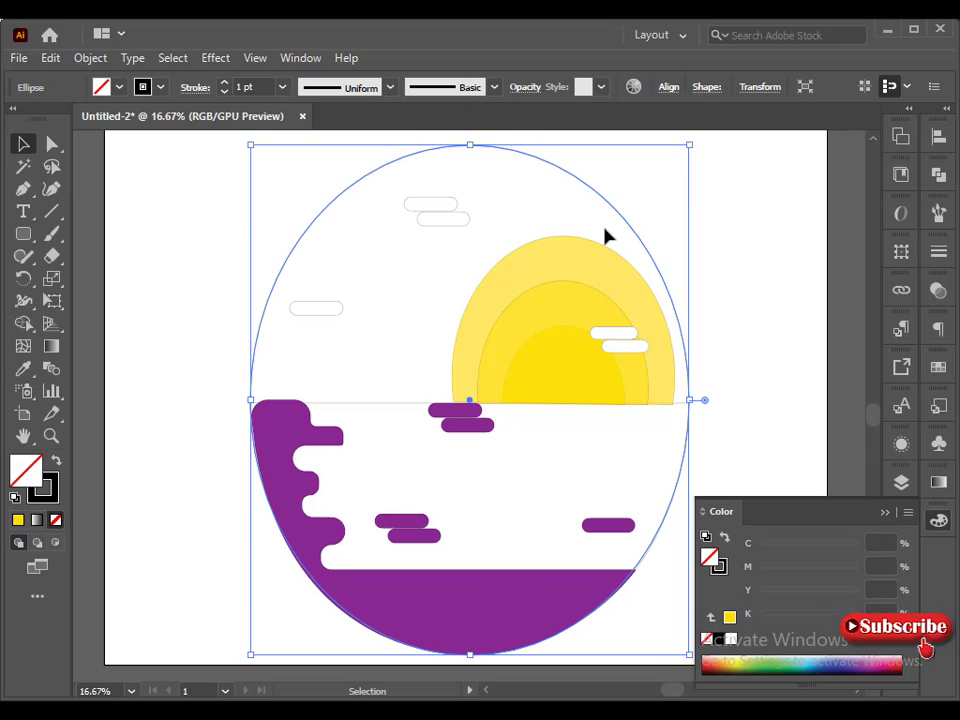
drag(938, 482, 743, 183)
click(938, 482)
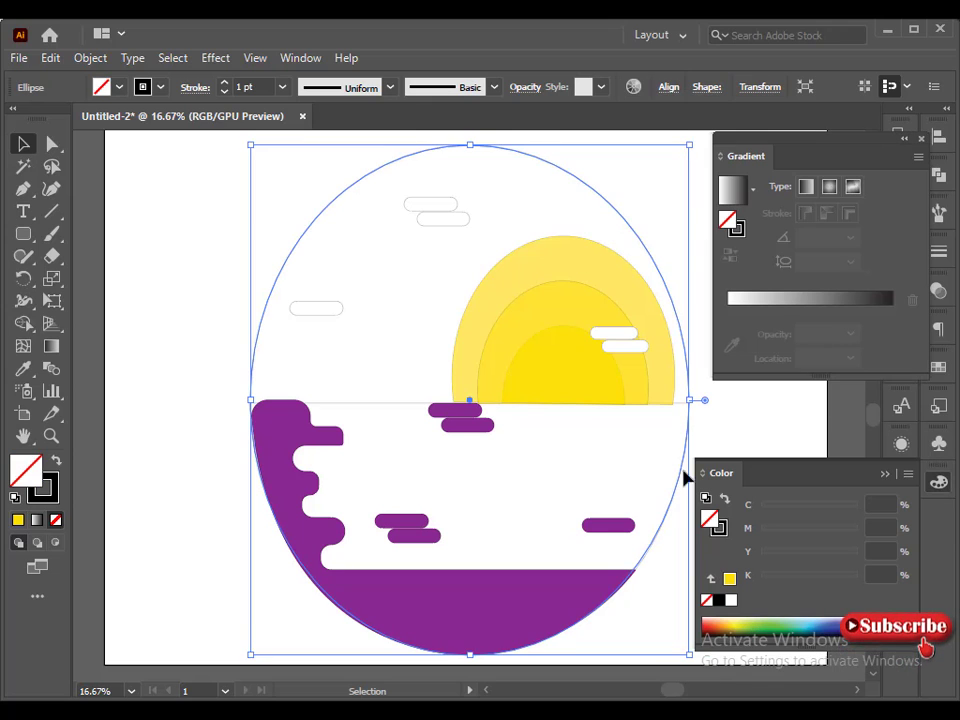
click(870, 620)
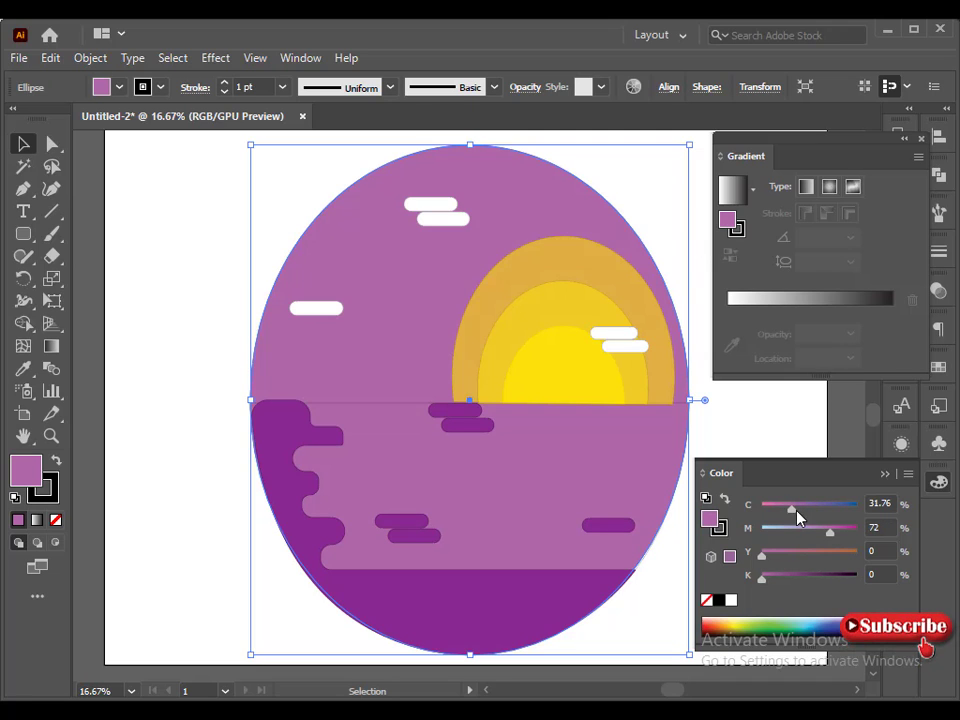
drag(795, 511, 822, 533)
Switch the colour model to HSB and back to CMYK, and adjust the big ellipse's purple
click(908, 473)
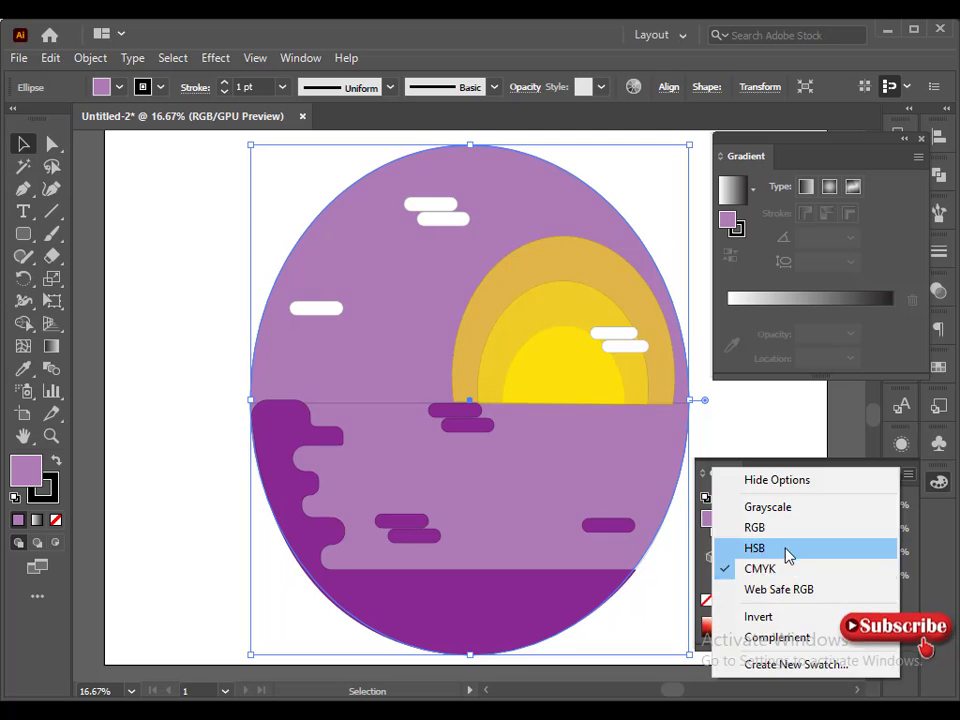
click(789, 549)
click(908, 473)
click(790, 568)
drag(812, 535, 783, 511)
drag(765, 555, 818, 539)
Switch the colour model through Grayscale to RGB and fine-tune the big ellipse's purple
click(908, 474)
click(762, 508)
click(908, 474)
click(810, 527)
mouse_move(834, 509)
mouse_down()
mouse_move(816, 509)
mouse_move(827, 509)
mouse_up()
drag(818, 540, 781, 505)
Return to the CMYK colour model and set the big ellipse's fill to C 20, M 41, Y 0, K 2
click(908, 474)
click(783, 563)
click(782, 510)
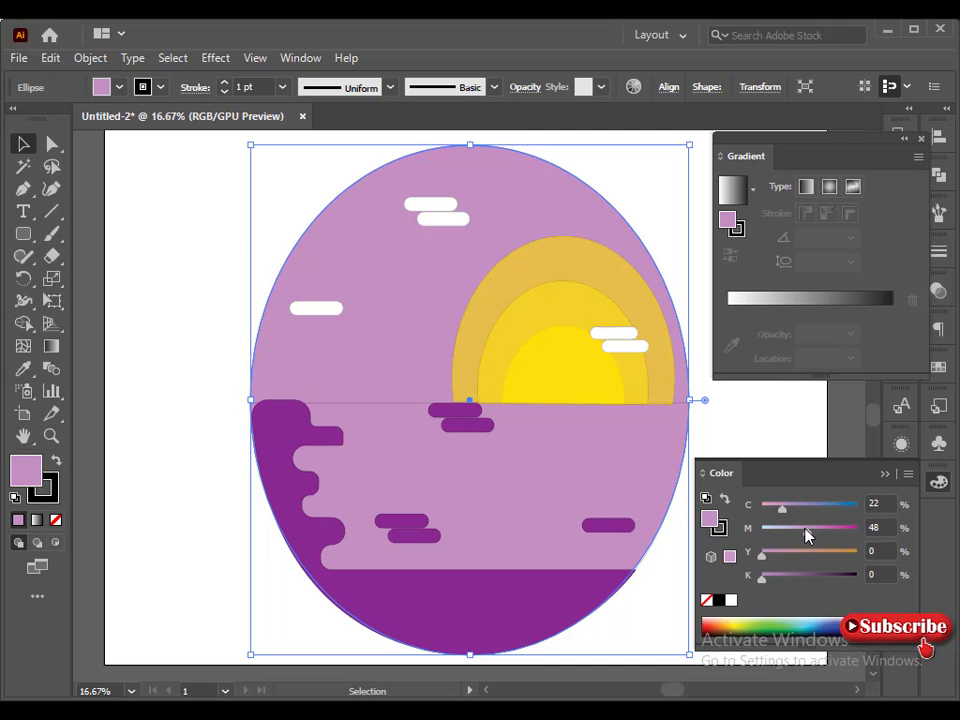
mouse_move(762, 575)
mouse_down()
mouse_move(770, 577)
mouse_move(760, 575)
mouse_up()
mouse_move(781, 505)
mouse_down()
mouse_move(803, 531)
mouse_move(790, 538)
mouse_move(801, 534)
mouse_move(761, 510)
mouse_move(779, 510)
mouse_up()
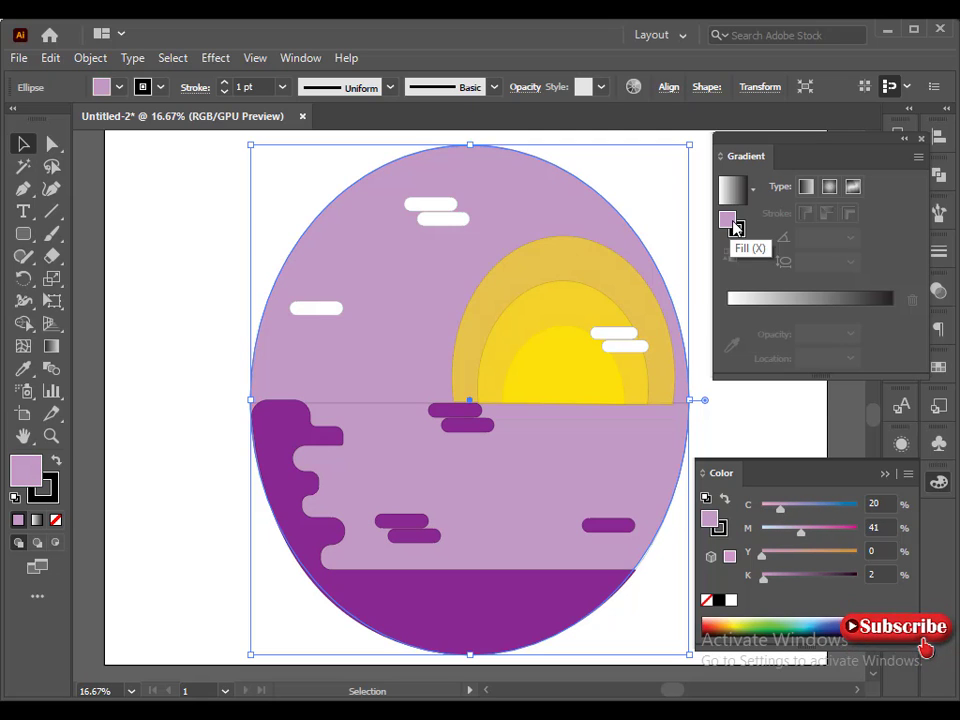
Apply a linear gradient fill to the big ellipse, adding its light purple as a middle colour stop
drag(730, 221, 796, 296)
drag(891, 333, 891, 341)
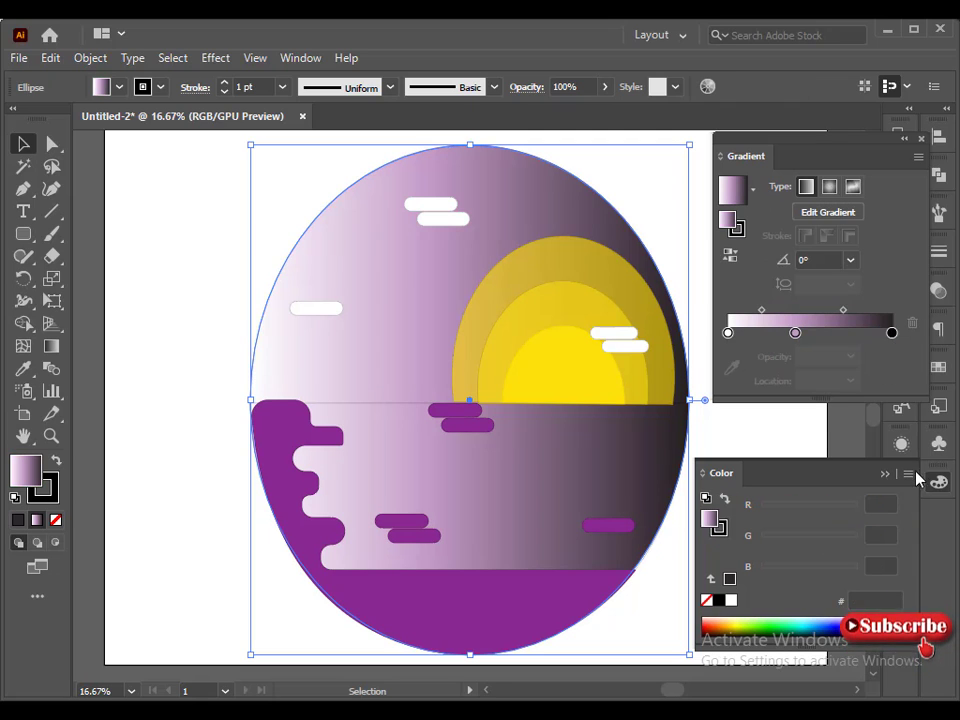
Replace the big ellipse's gradient with a solid fill, and in the CMYK colour model reduce it to white
click(908, 474)
click(712, 534)
click(728, 579)
click(908, 473)
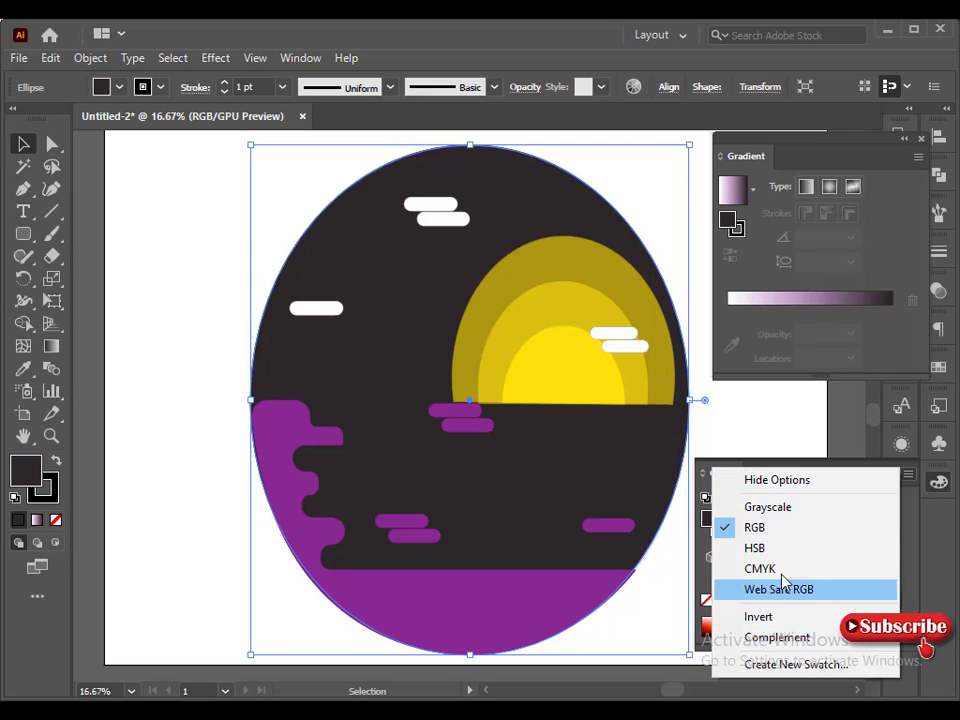
click(762, 568)
click(740, 620)
drag(854, 557, 748, 533)
drag(783, 510, 694, 511)
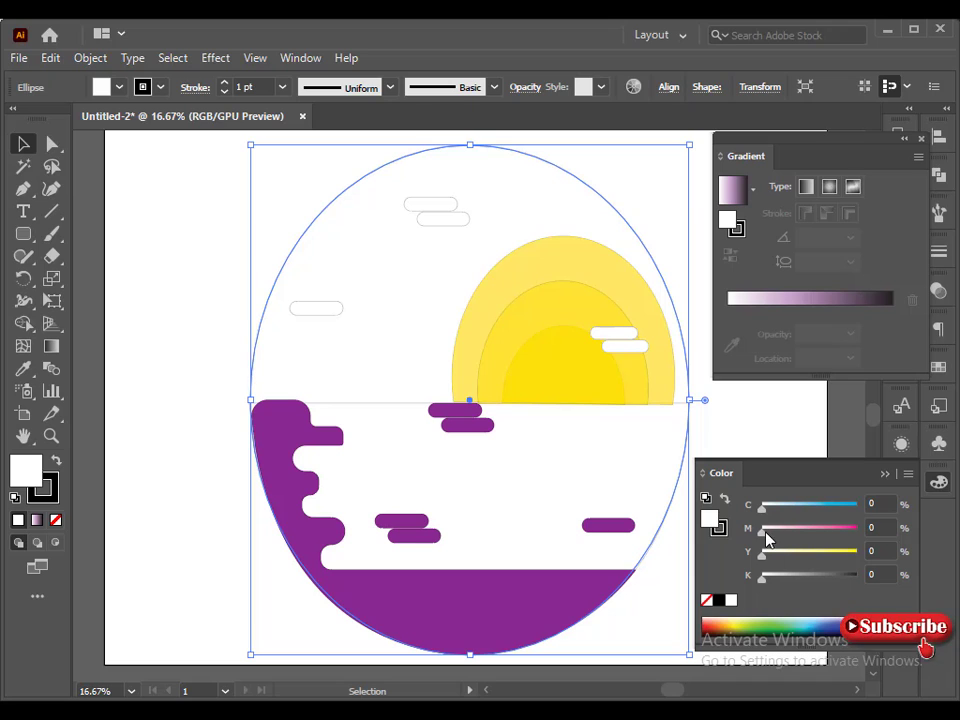
Set the big ellipse's solid fill to C 0, M 22, Y 79, K 0
drag(762, 528, 857, 555)
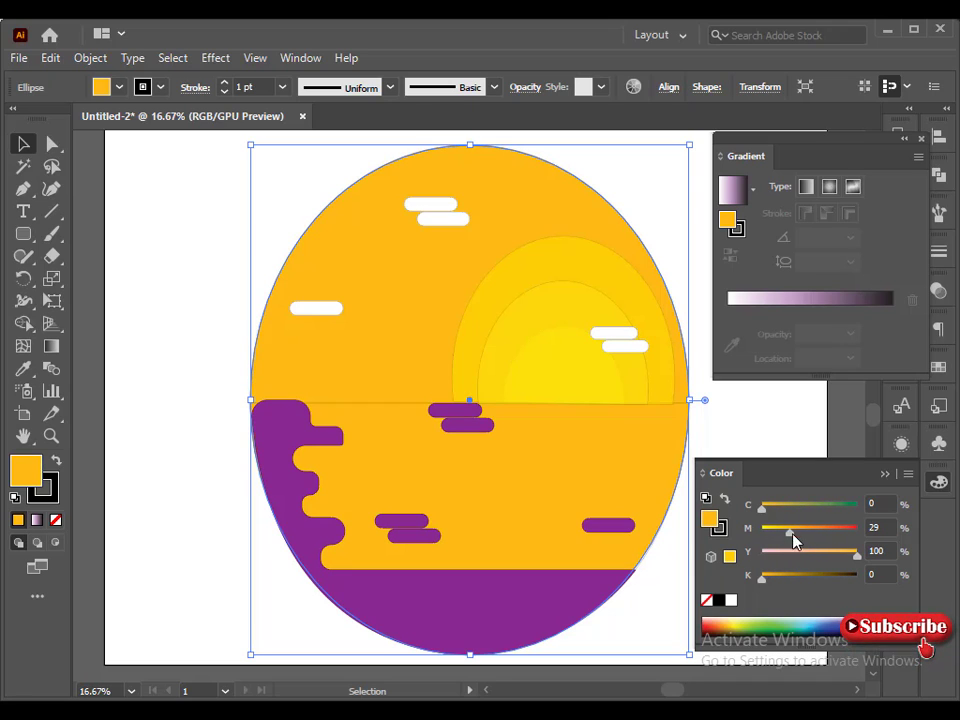
drag(793, 540, 845, 560)
click(806, 562)
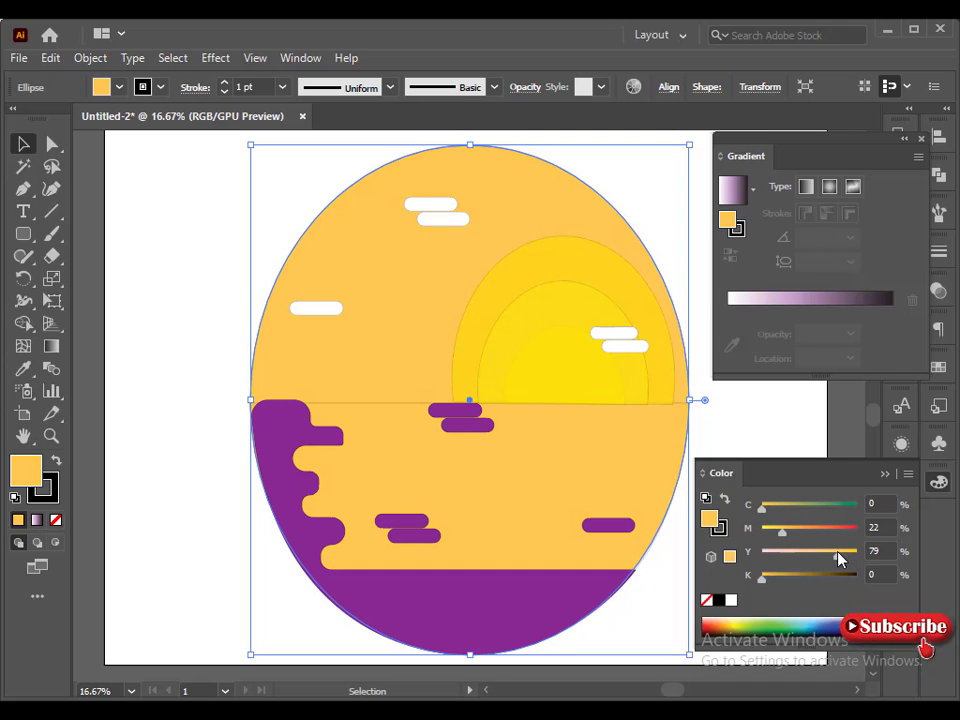
click(884, 476)
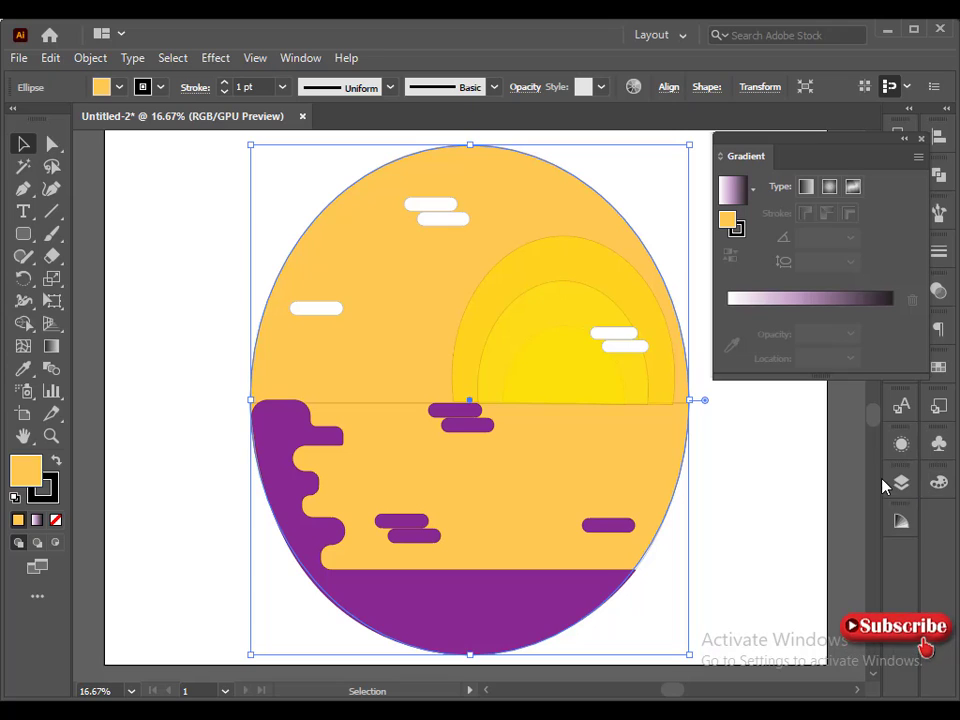
Remove the big ellipse's fill and turn it into a mesh with points at its centre, left of centre and just above that
key(slash)
click(22, 346)
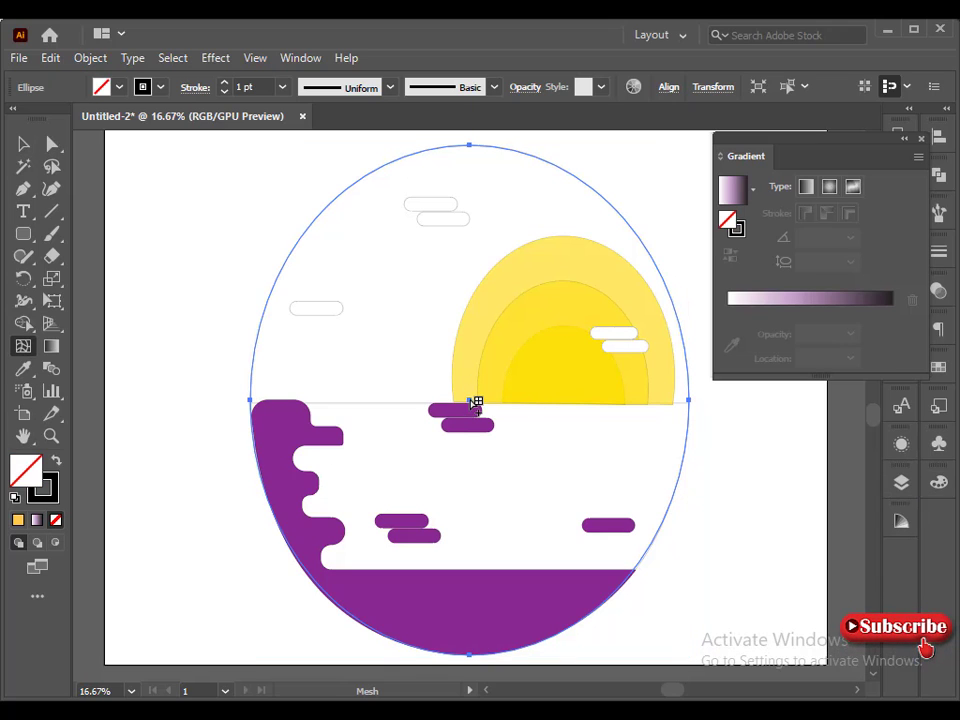
click(469, 401)
click(367, 401)
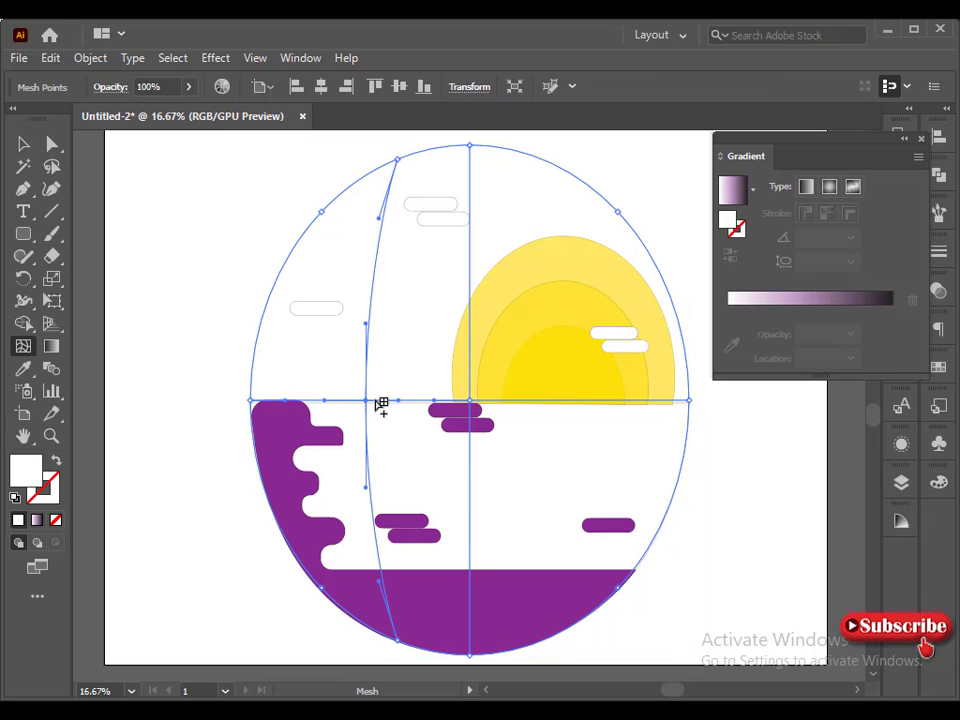
click(370, 323)
Try to move the mesh points in the ellipse's upper left part down and to the left, and undo the move
key(a)
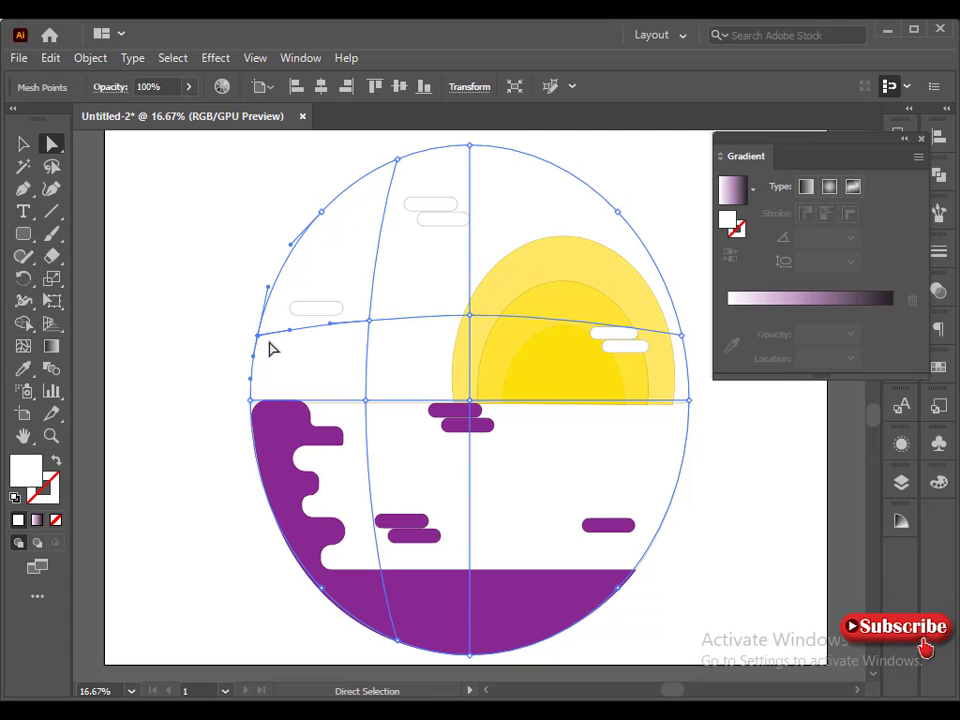
drag(225, 390, 256, 407)
drag(384, 309, 356, 336)
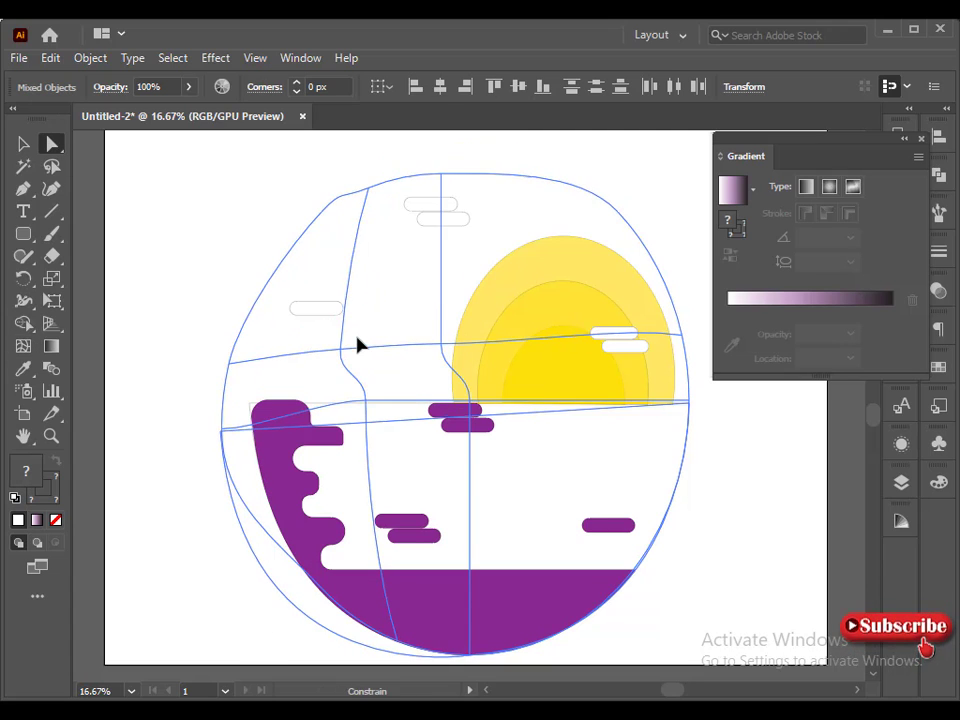
key(ctrl+z)
Clear the mixed selection and reselect only the ellipse mesh for point editing
click(366, 402)
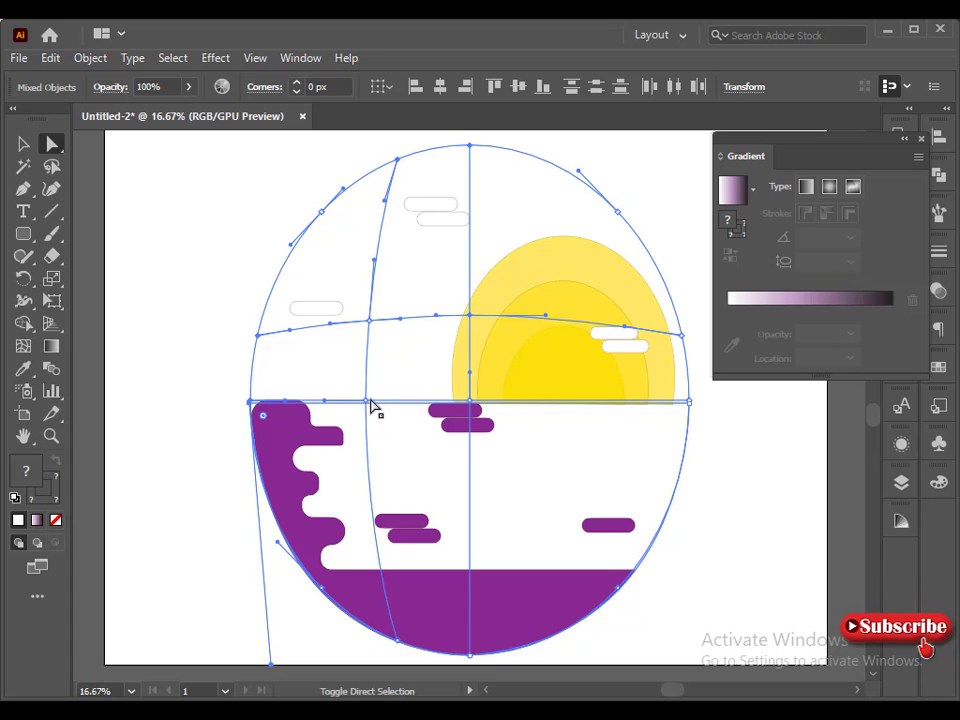
click(225, 328)
click(22, 147)
click(278, 358)
click(52, 147)
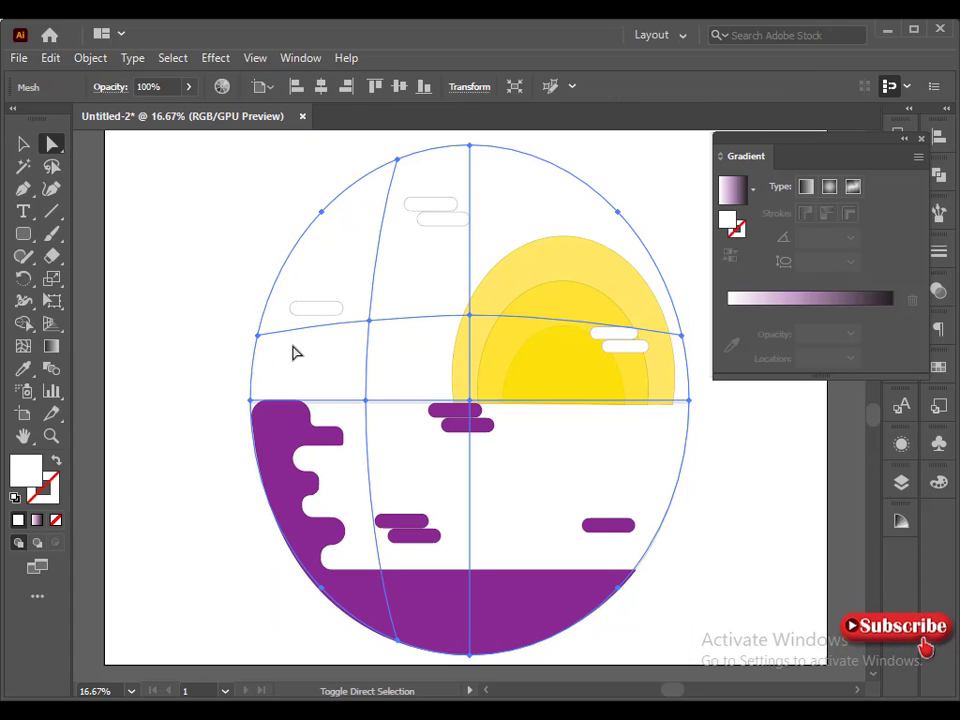
Select the four left mesh points on and just above the horizon and colour them C 0, M 0, Y 71, K 0
click(369, 320)
shift+click(366, 400)
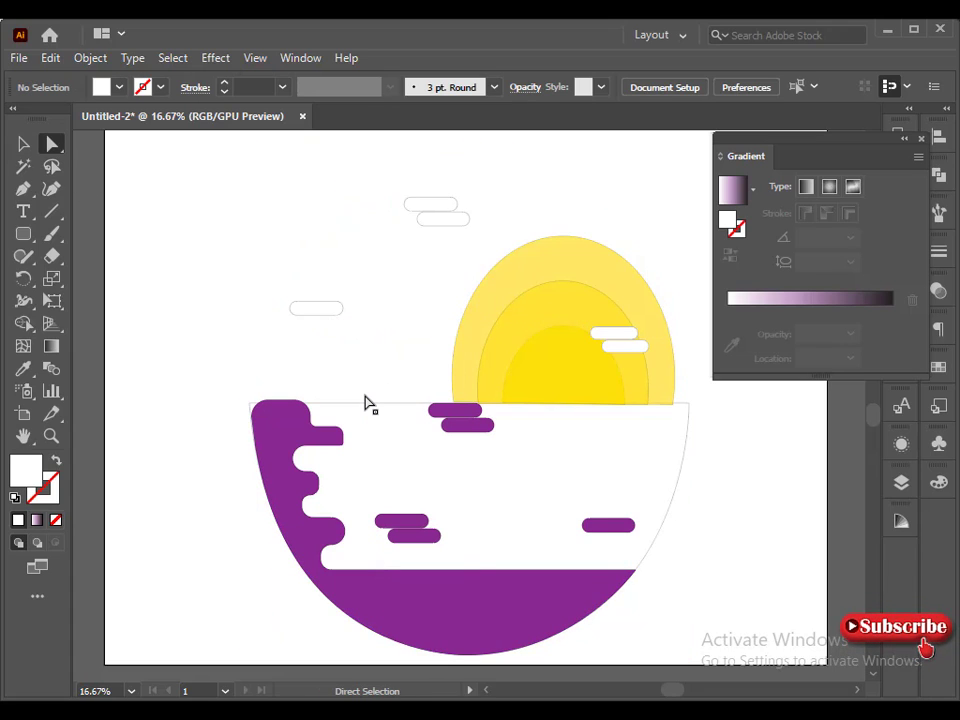
drag(193, 204, 290, 260)
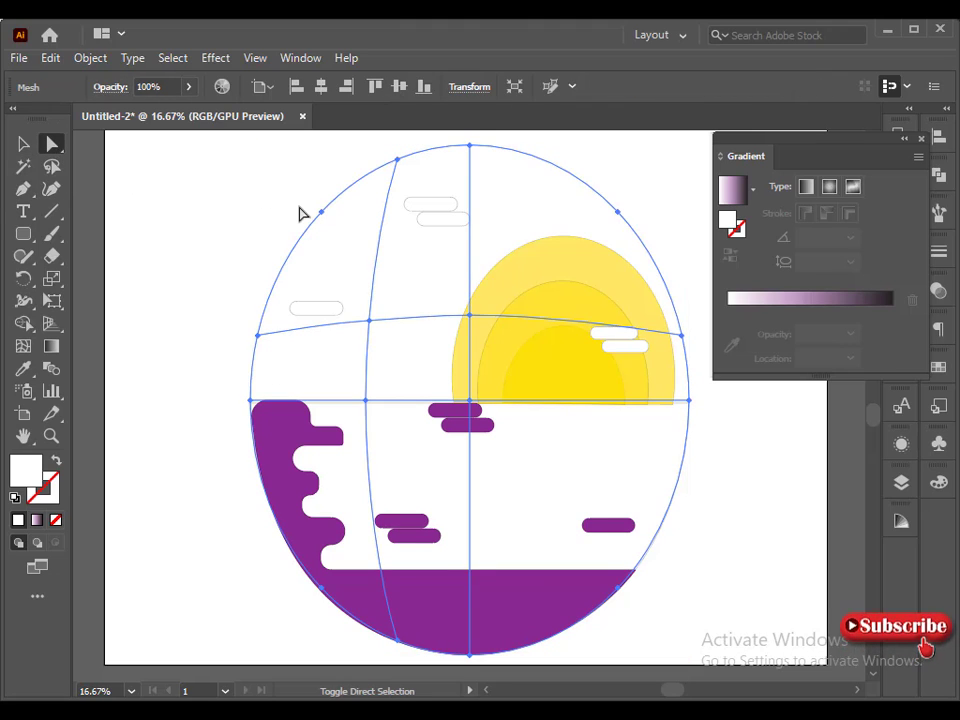
click(398, 159)
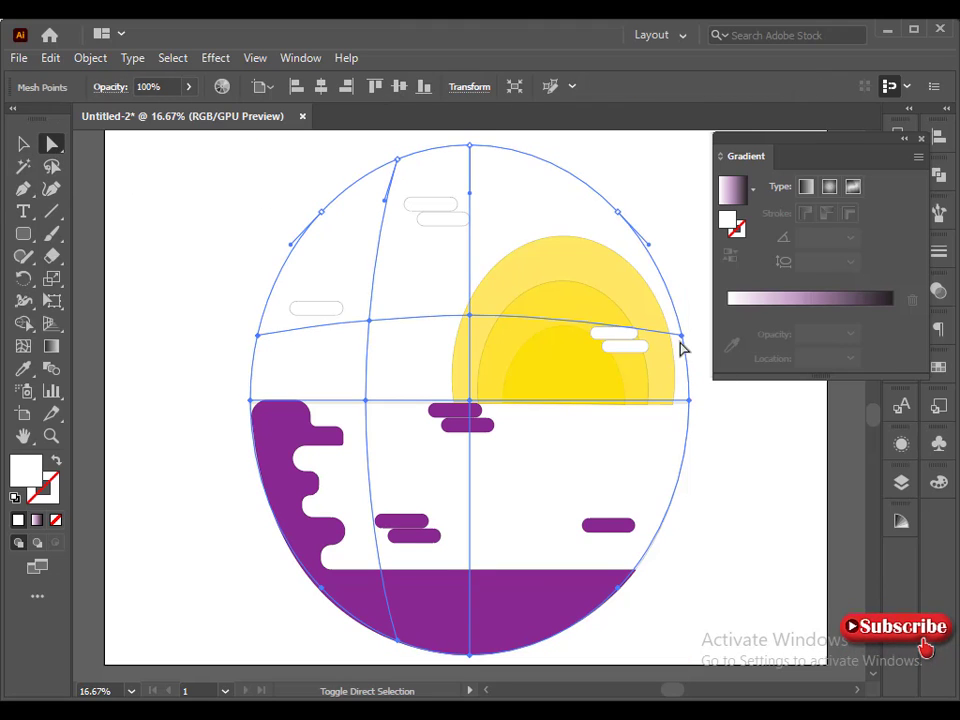
click(605, 593)
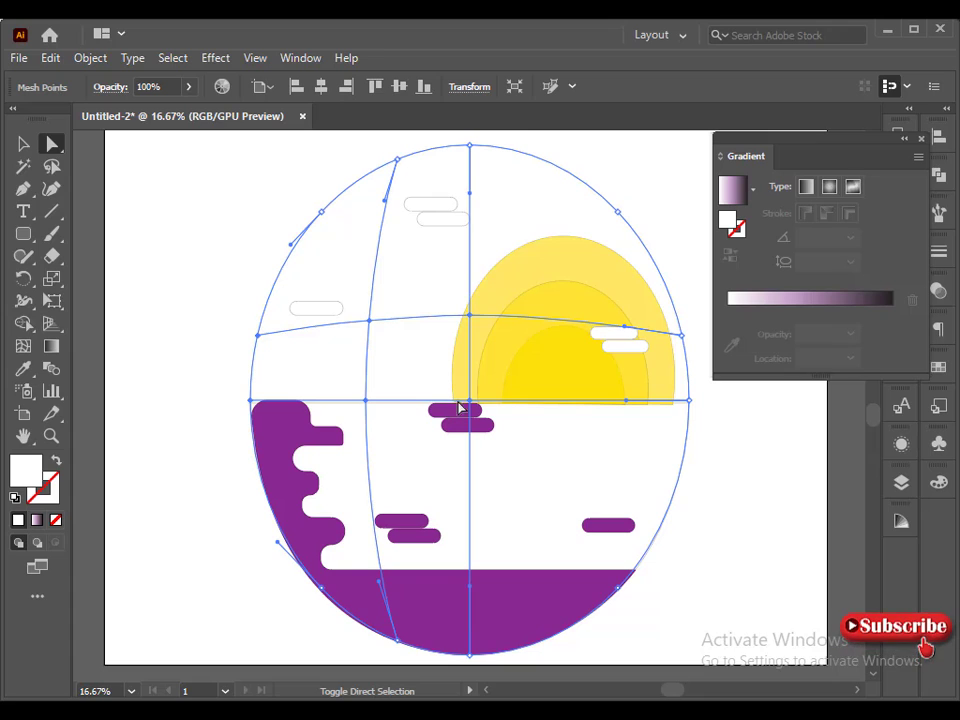
click(934, 479)
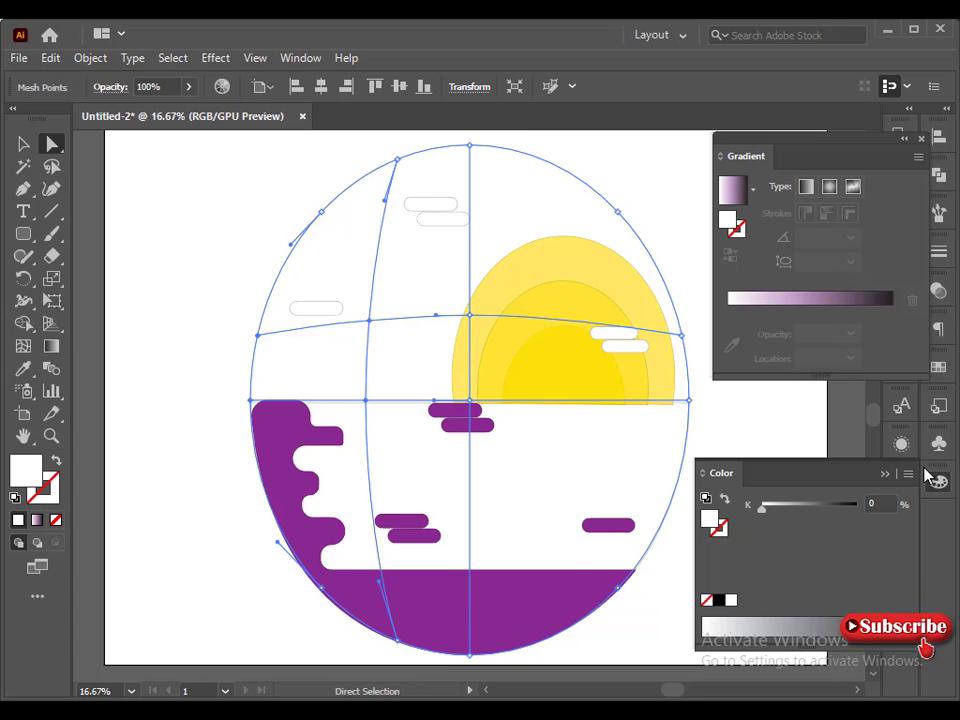
drag(762, 551, 822, 558)
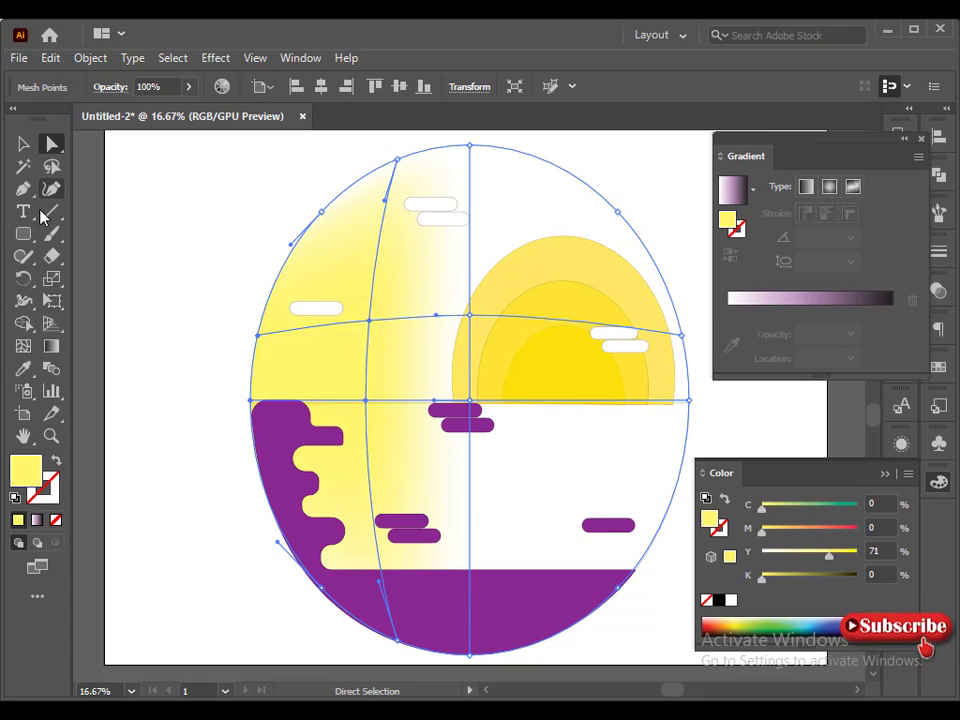
Try a yellow mesh row below the horizon, and undo it together with the yellow colouring of the left points
click(23, 346)
click(470, 492)
click(52, 146)
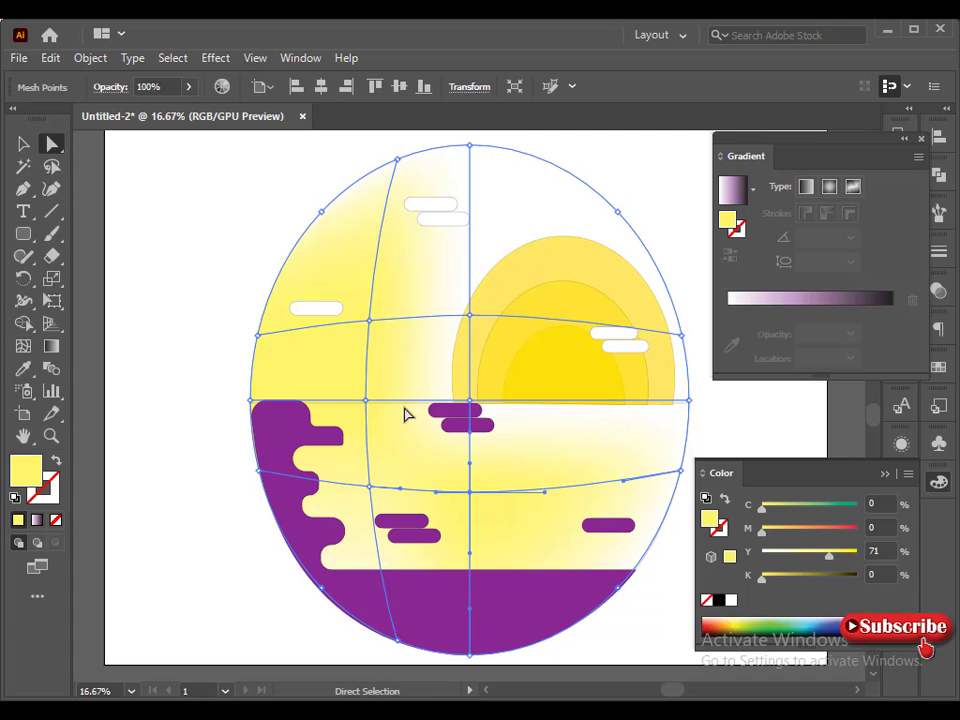
key(ctrl+z)
key(ctrl+z)
key(ctrl+z)
key(ctrl+z)
Add an uncoloured horizontal mesh row to the ellipse a little below the horizon
click(23, 346)
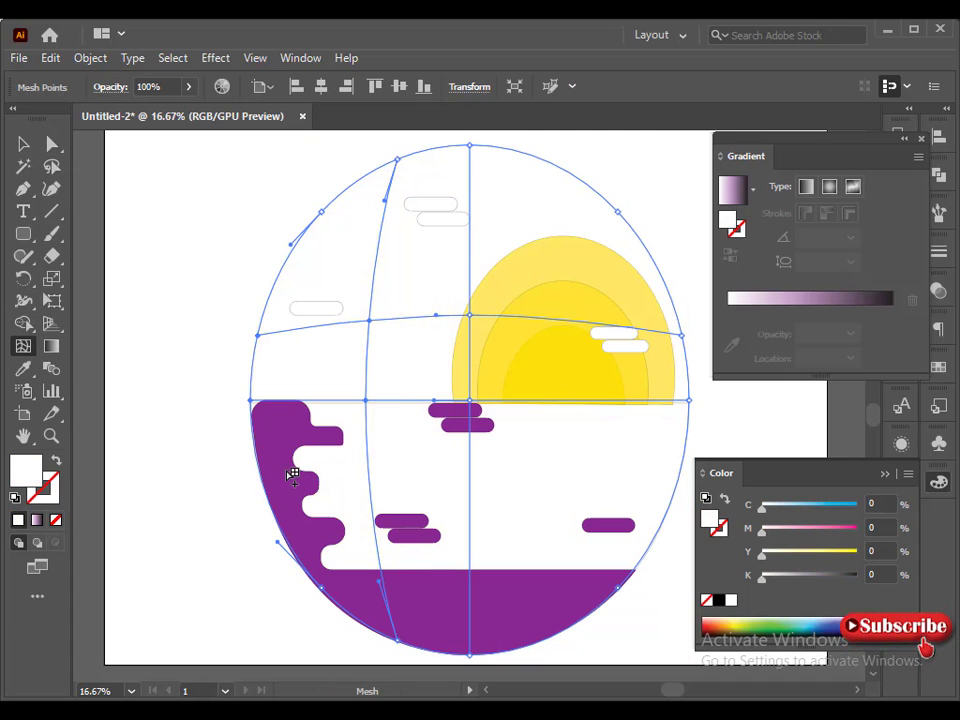
click(470, 471)
click(23, 144)
click(52, 145)
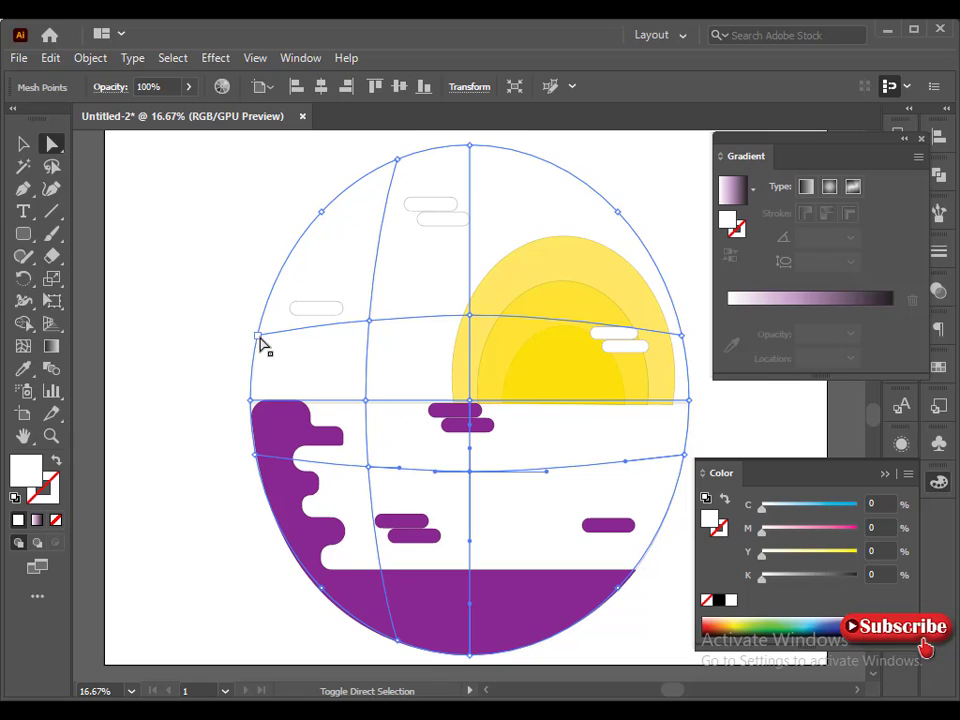
Try C 0, M 0, Y 64, K 0 on the two left mesh points just above the horizon, and undo it
click(369, 321)
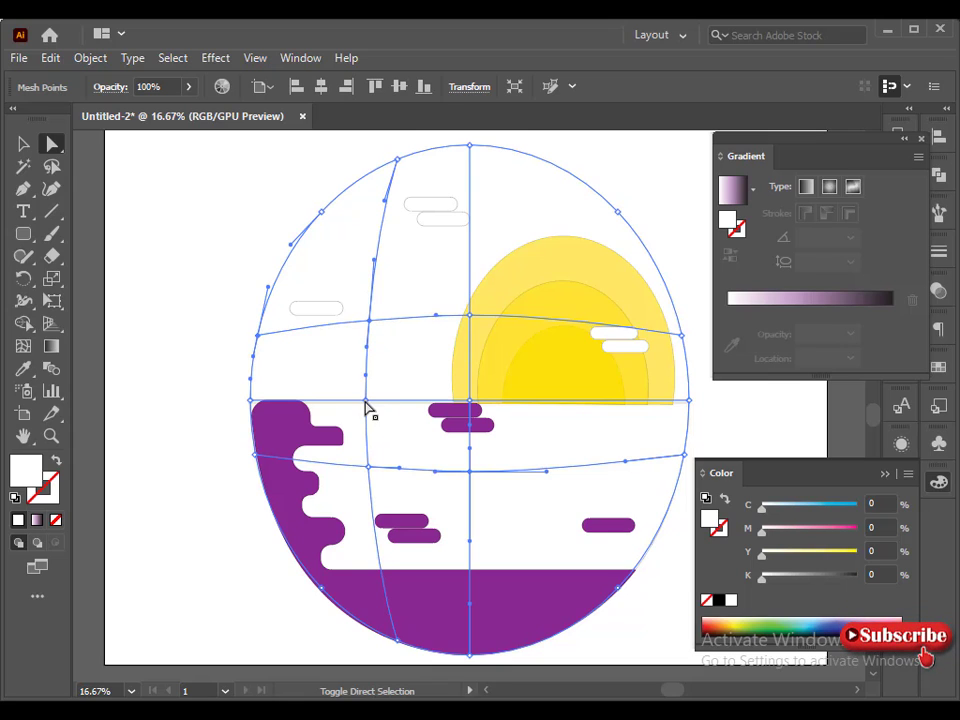
click(251, 403)
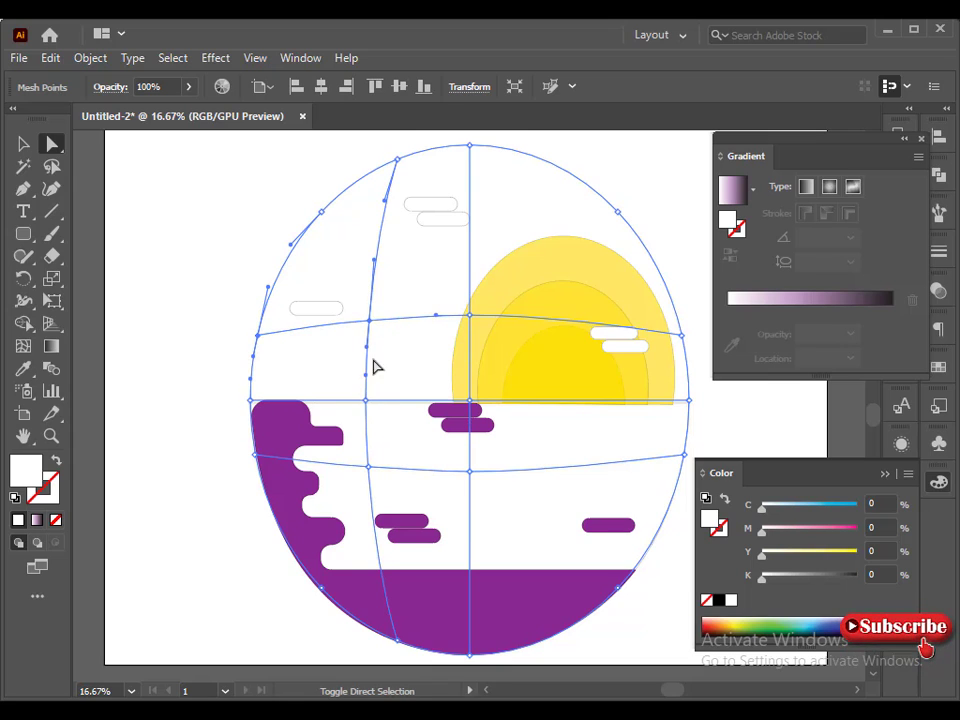
click(826, 553)
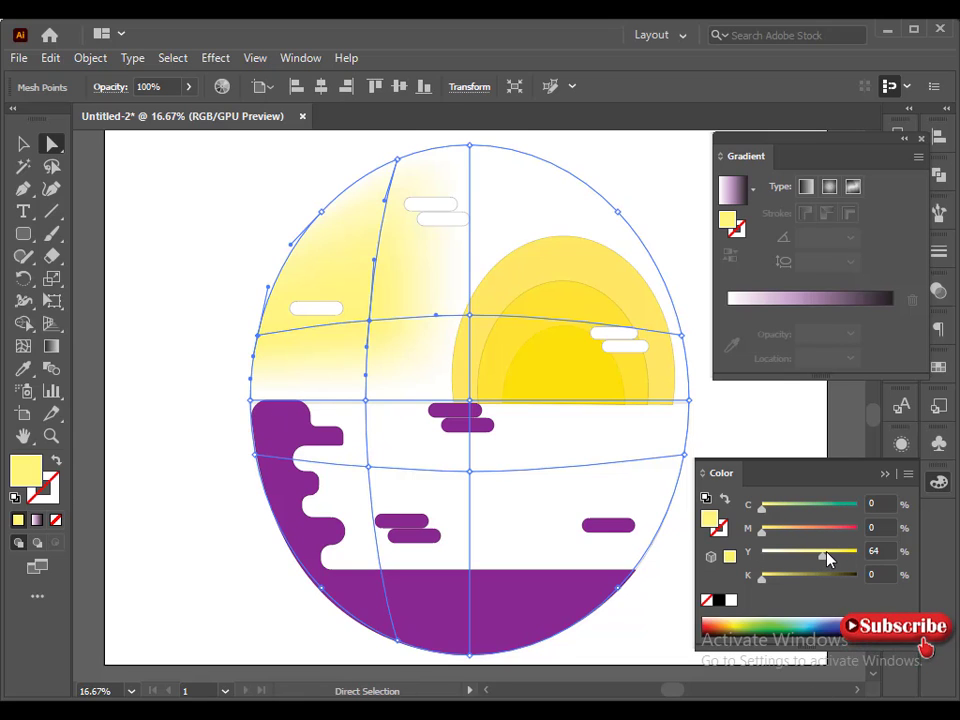
key(ctrl+z)
Try to select the left mesh points on and above the horizon together, and undo the accidental shift
shift+click(366, 401)
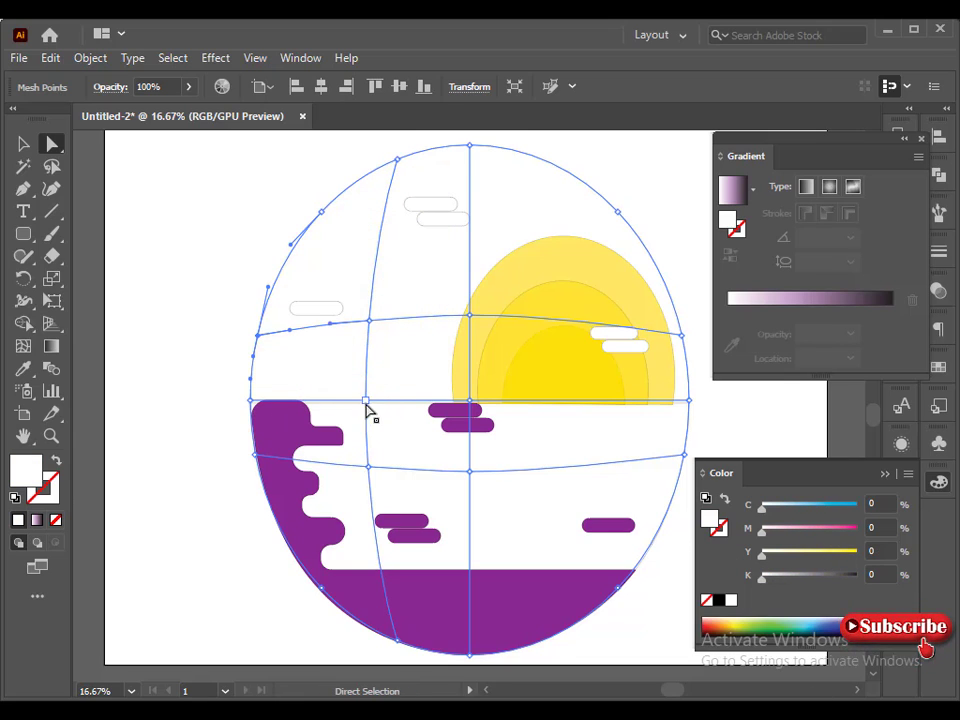
shift+click(251, 401)
shift+click(251, 402)
shift+click(258, 336)
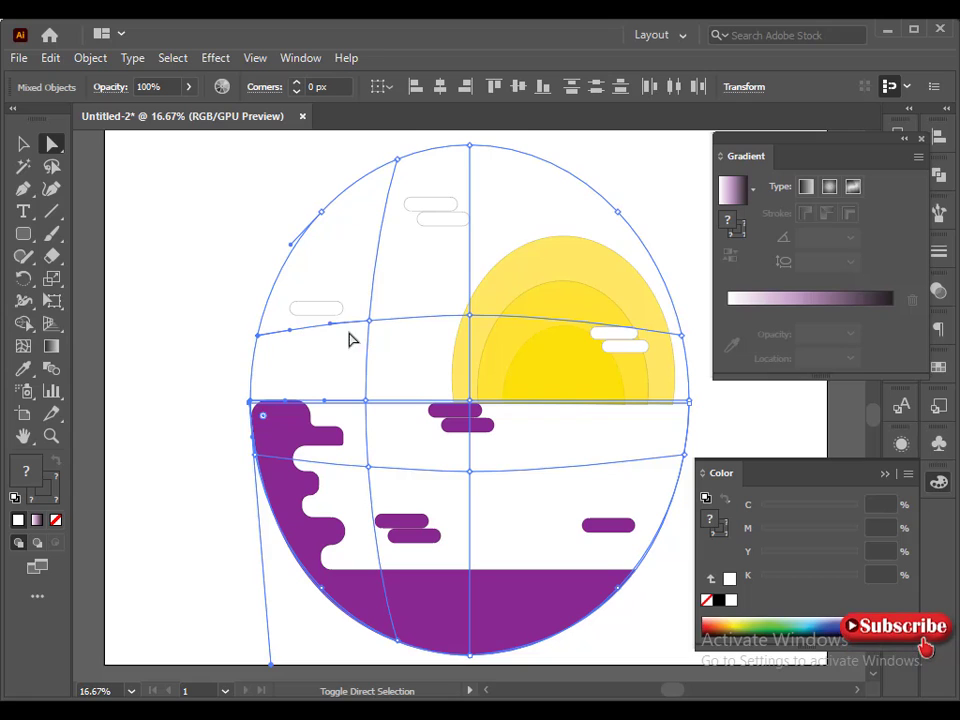
shift+click(369, 321)
drag(366, 401, 376, 409)
key(ctrl+z)
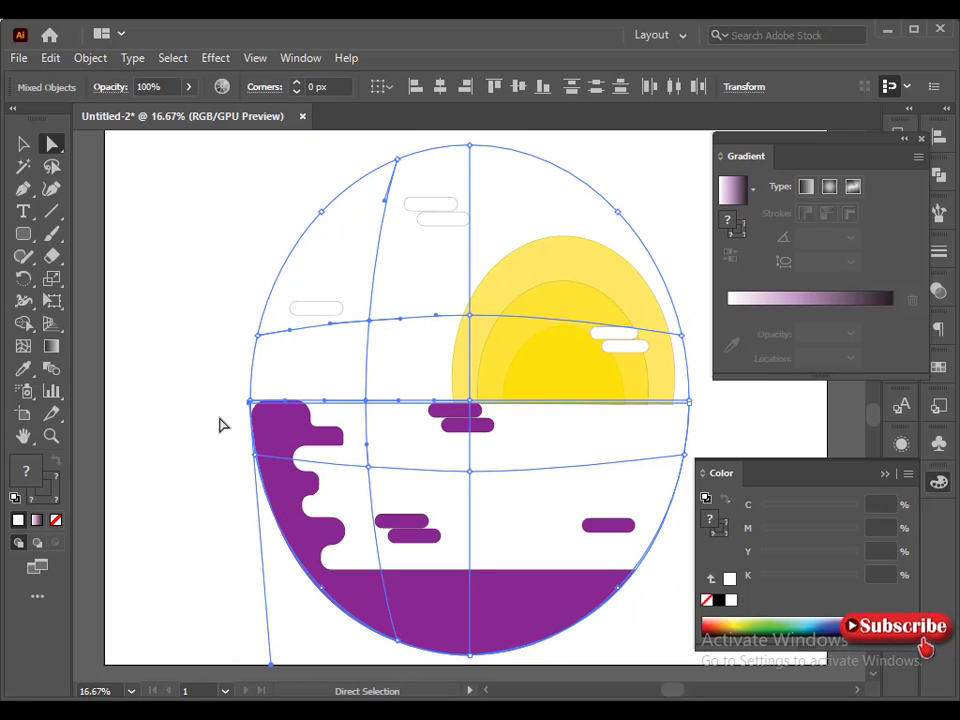
Reselect the ellipse mesh and limit the point selection to the four left points on and just above the horizon
click(220, 420)
click(24, 144)
click(272, 292)
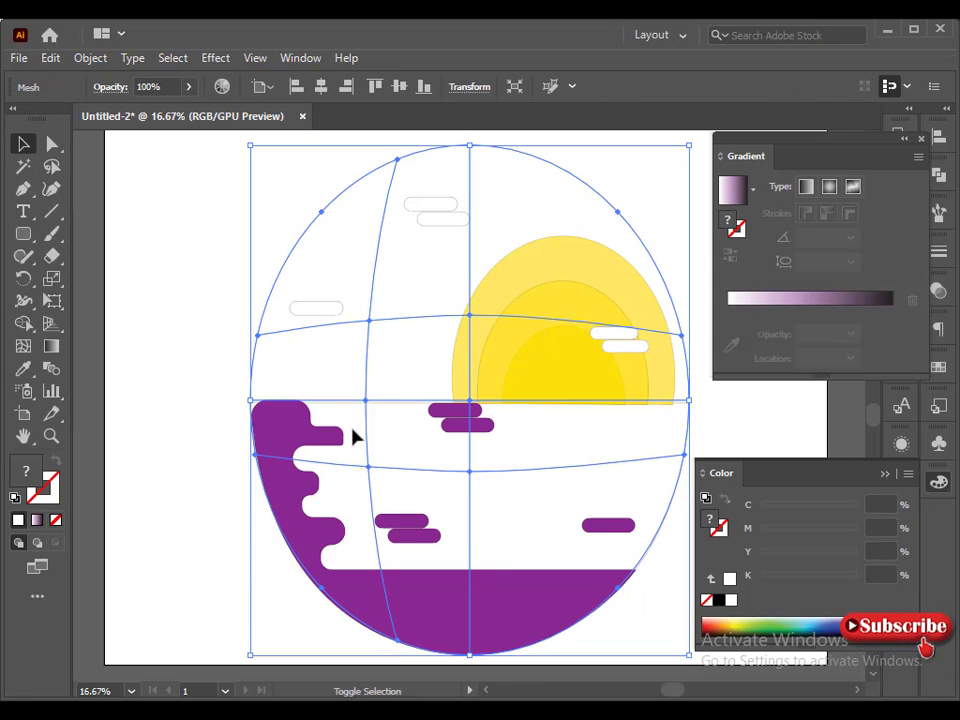
click(52, 144)
click(322, 590)
click(469, 655)
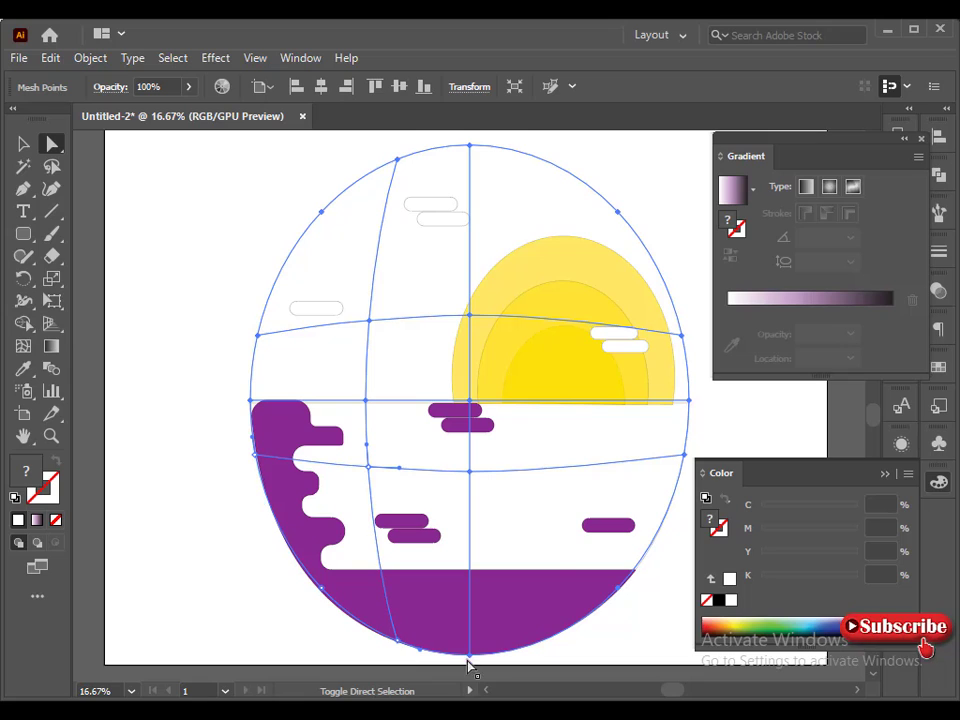
click(685, 455)
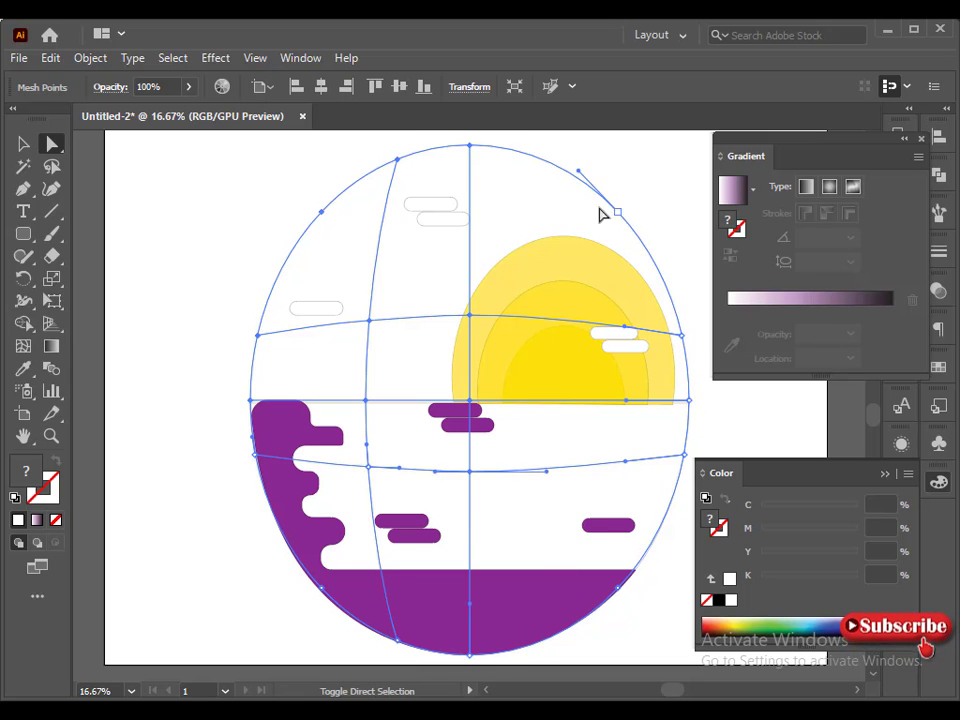
click(321, 213)
click(470, 319)
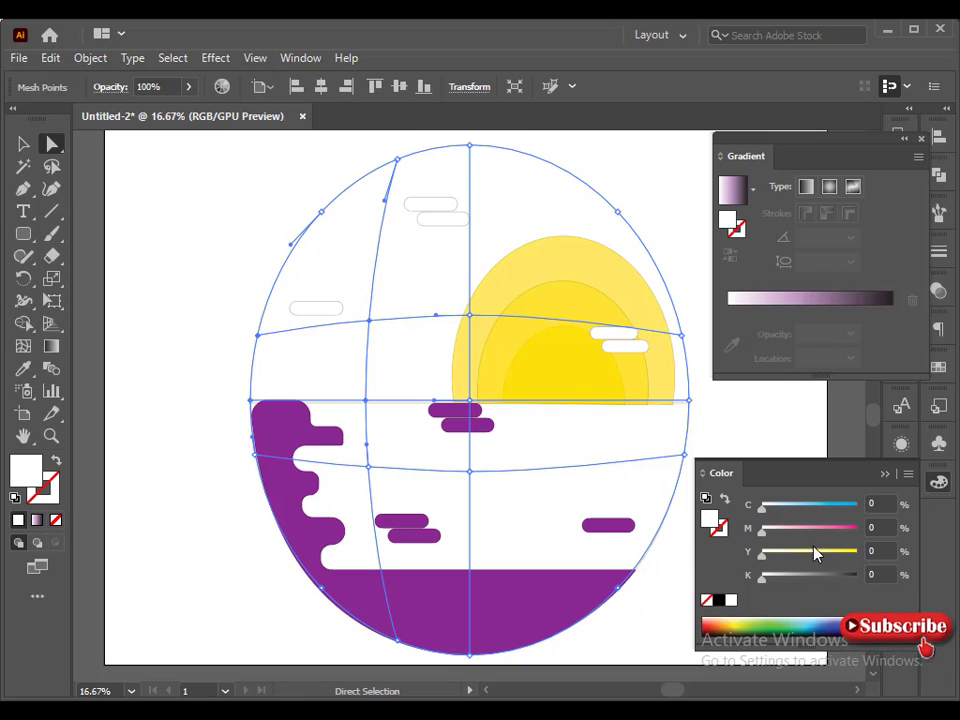
Try a light yellow fill on the four selected mesh points, and undo it
drag(814, 548, 830, 553)
key(ctrl+z)
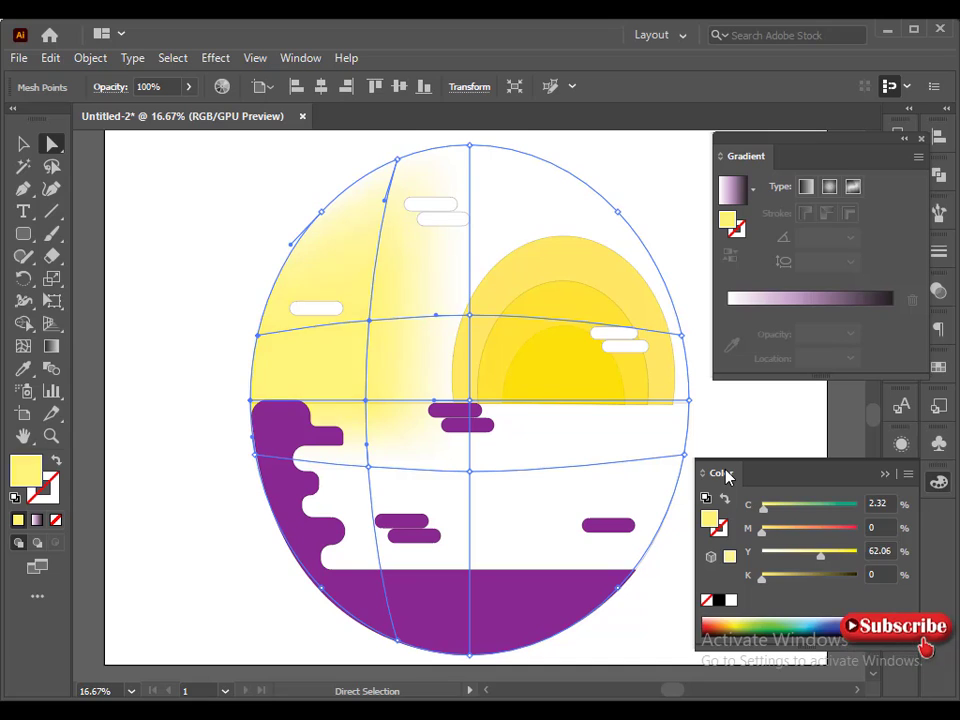
key(ctrl+z)
Add another horizontal mesh row in the sky, above the existing row over the horizon
key(shift+m)
key(u)
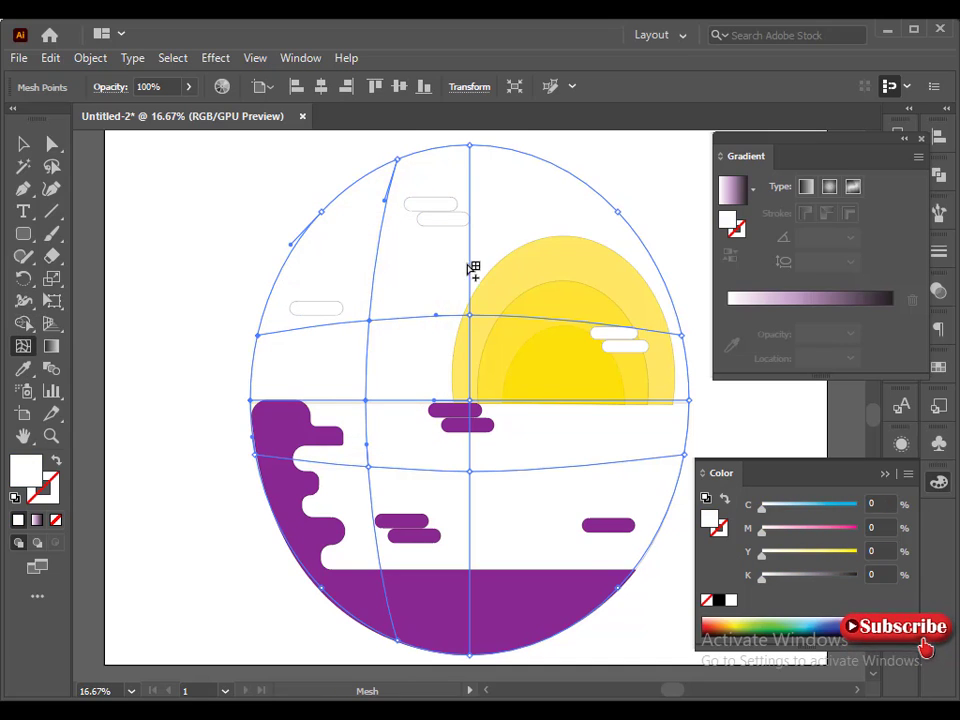
click(469, 254)
key(a)
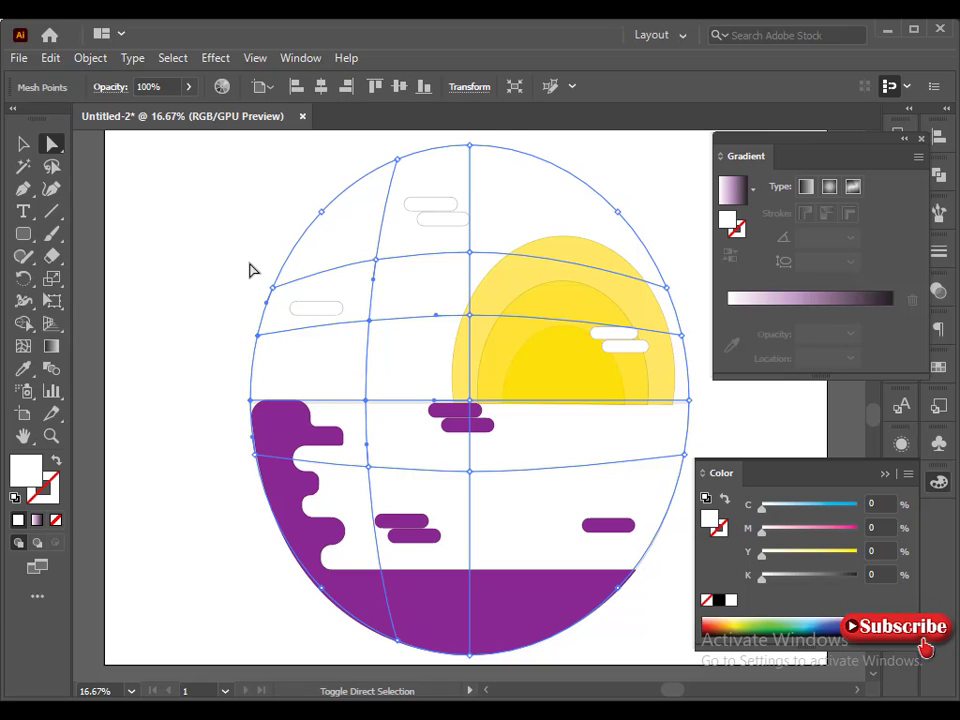
Colour the four selected left mesh points yellow with C 0, M 3, Y 79, K 0
click(836, 554)
drag(773, 531, 755, 534)
click(766, 531)
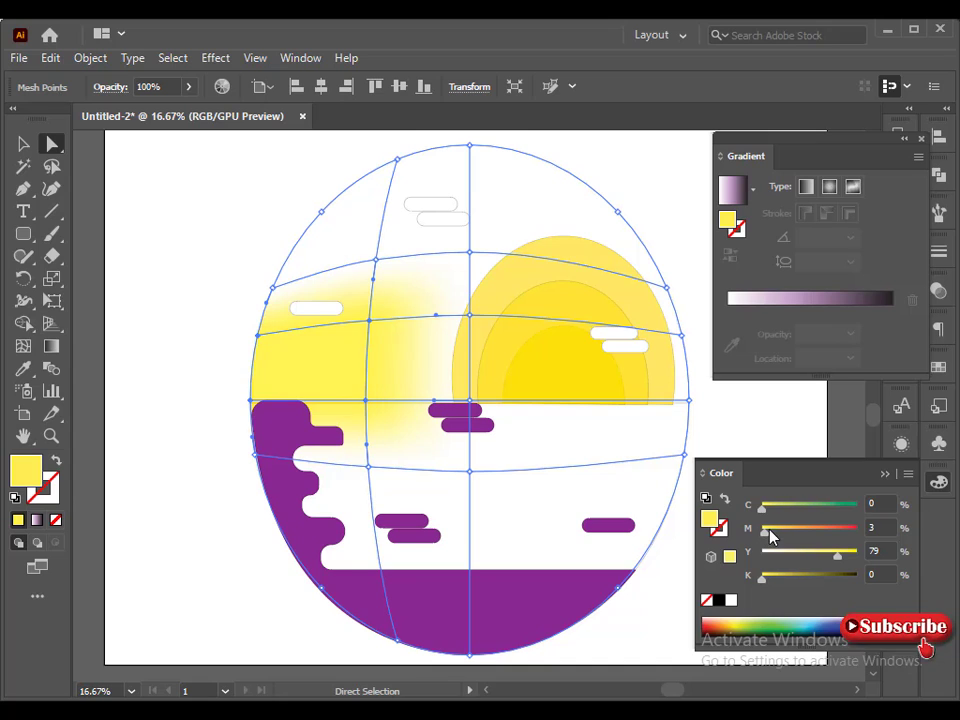
key(v)
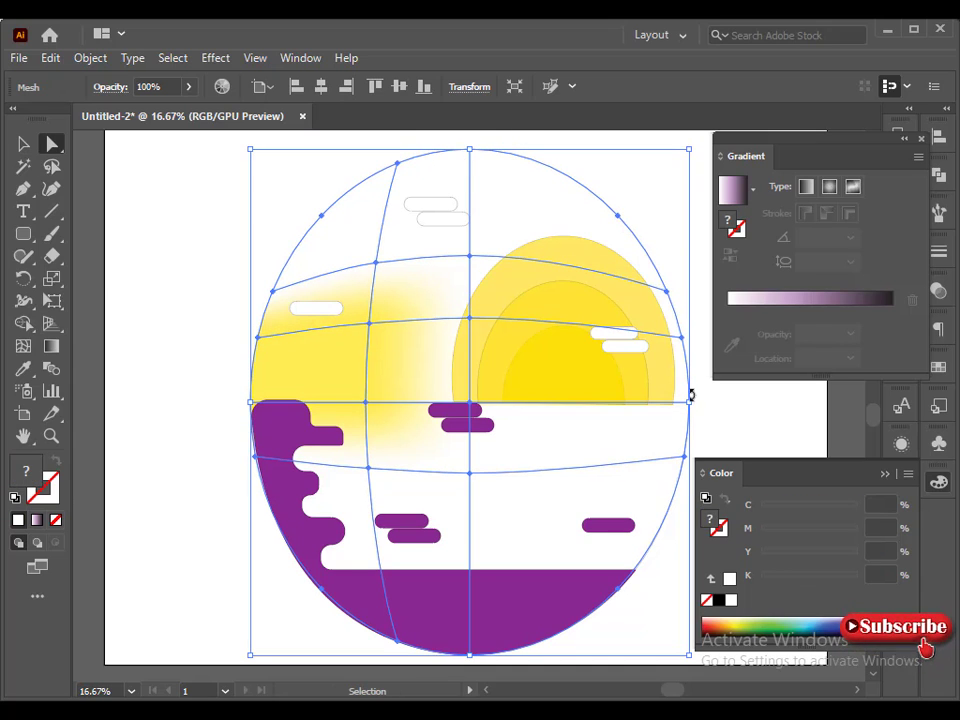
Reselect the ellipse mesh and limit the point selection to everything except the four yellow points on the left
key(a)
key(v)
key(ctrl)
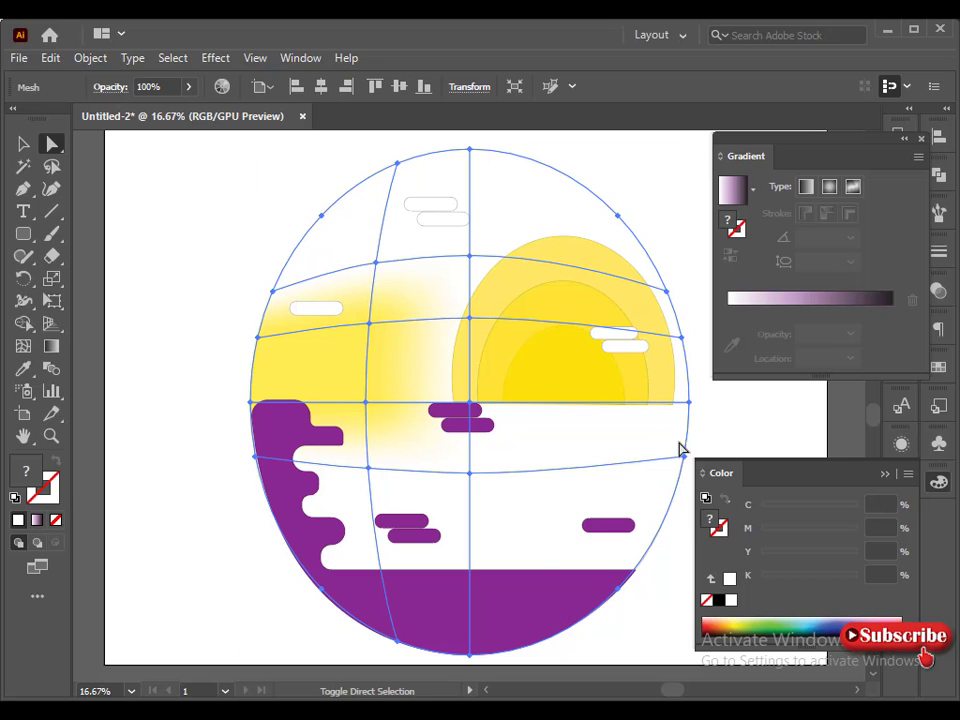
shift+click(366, 402)
shift+click(370, 323)
shift+click(258, 338)
shift+click(250, 402)
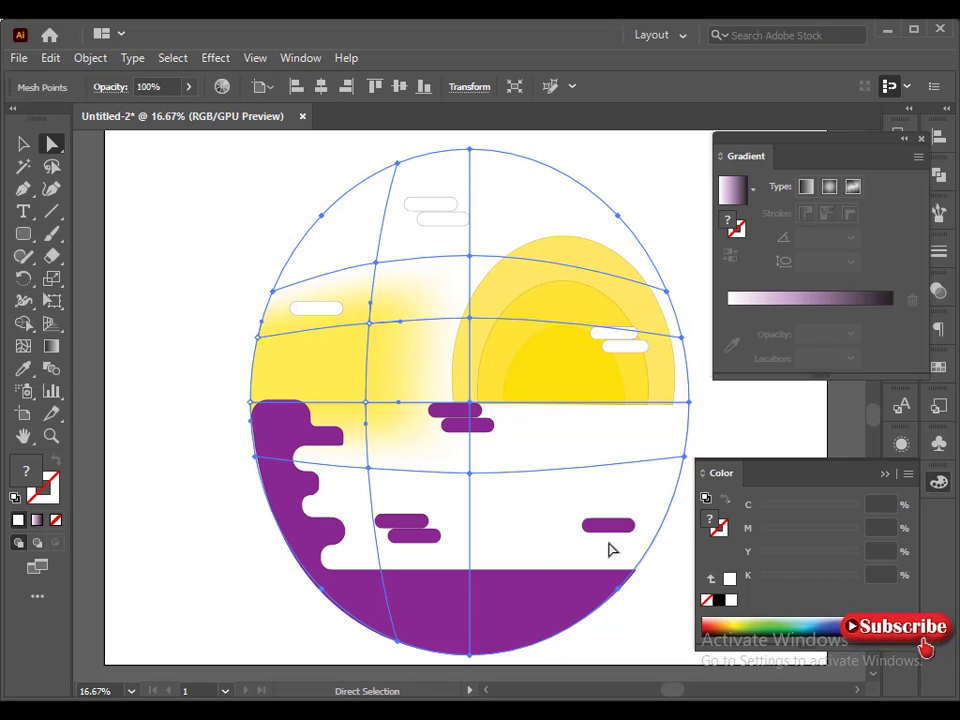
Colour the selected mesh points light purple with C 16, M 39, Y 0, K 0
click(867, 619)
drag(838, 533, 806, 530)
mouse_move(801, 507)
mouse_down()
mouse_move(779, 510)
mouse_move(797, 531)
mouse_up()
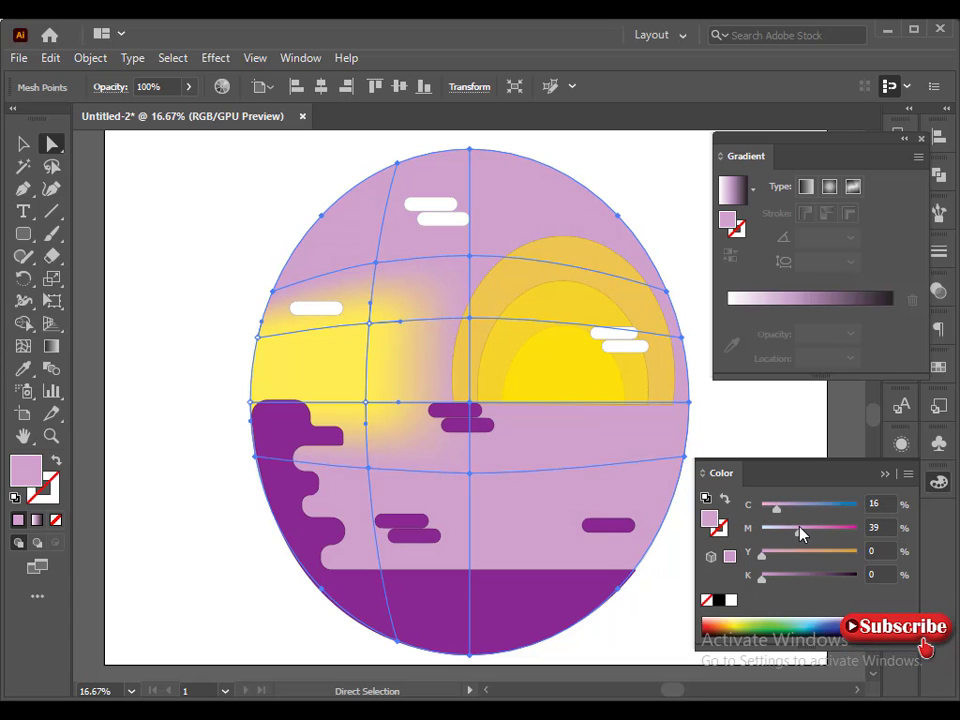
Try a bluer lavender on the selected mesh points using HSB values, then return to CMYK at C 21.13, M 40.27, Y 0, K 0
click(909, 474)
click(754, 548)
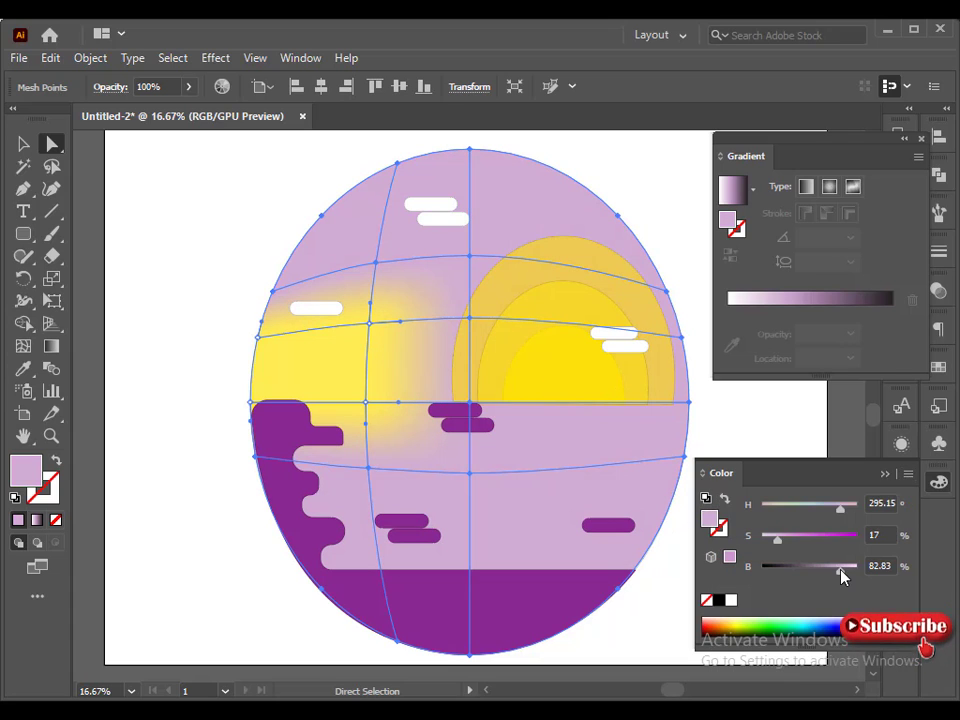
drag(842, 570, 846, 568)
drag(778, 540, 789, 540)
drag(840, 505, 838, 510)
drag(782, 538, 791, 541)
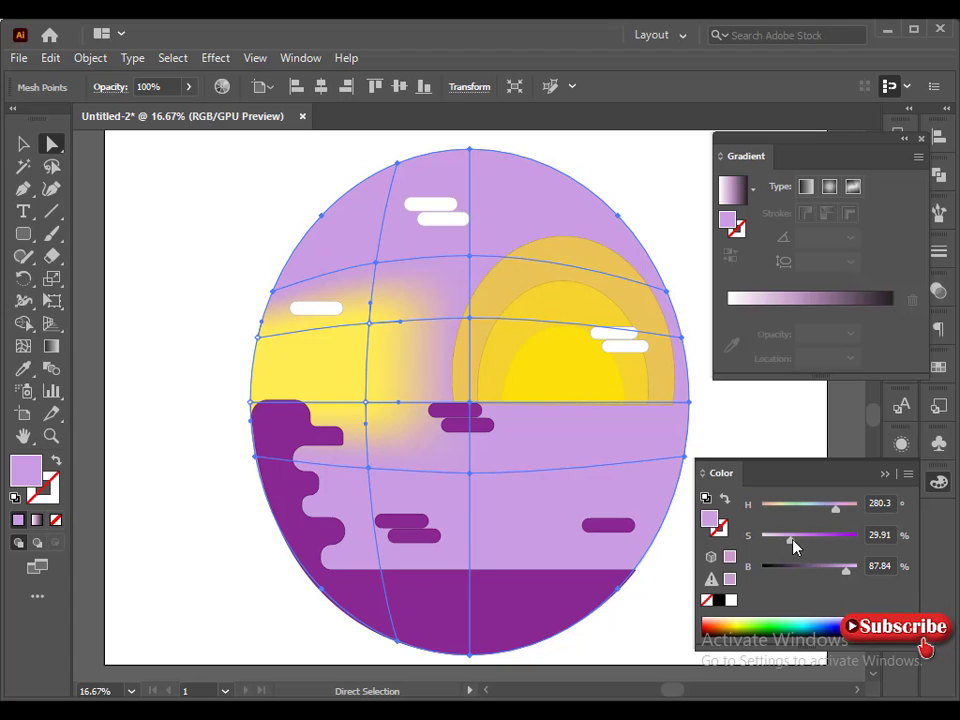
mouse_move(846, 568)
mouse_down()
mouse_move(857, 570)
mouse_move(846, 569)
mouse_up()
click(909, 474)
click(831, 572)
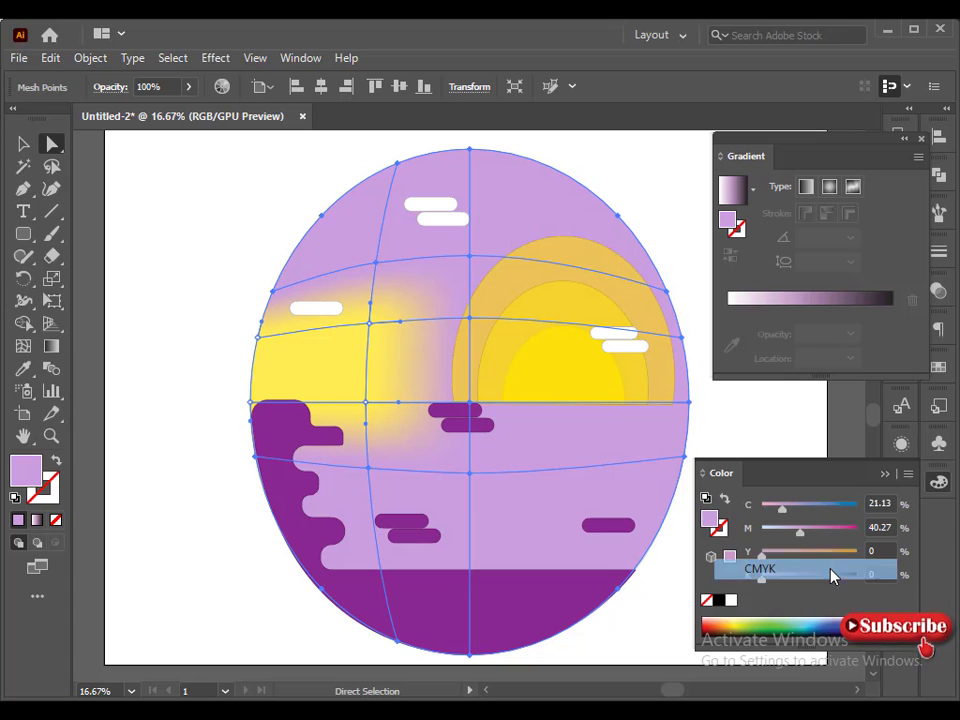
Settle the selected mesh points on a pinkish purple with C 16, M 42.08, Y 0, K 0
drag(800, 528, 857, 528)
mouse_move(786, 505)
mouse_down()
mouse_move(816, 513)
mouse_move(817, 528)
mouse_move(803, 512)
mouse_move(788, 523)
mouse_move(778, 510)
mouse_move(791, 533)
mouse_move(788, 508)
mouse_up()
drag(791, 531, 866, 568)
click(909, 474)
click(811, 547)
drag(821, 540, 778, 510)
click(909, 474)
click(806, 570)
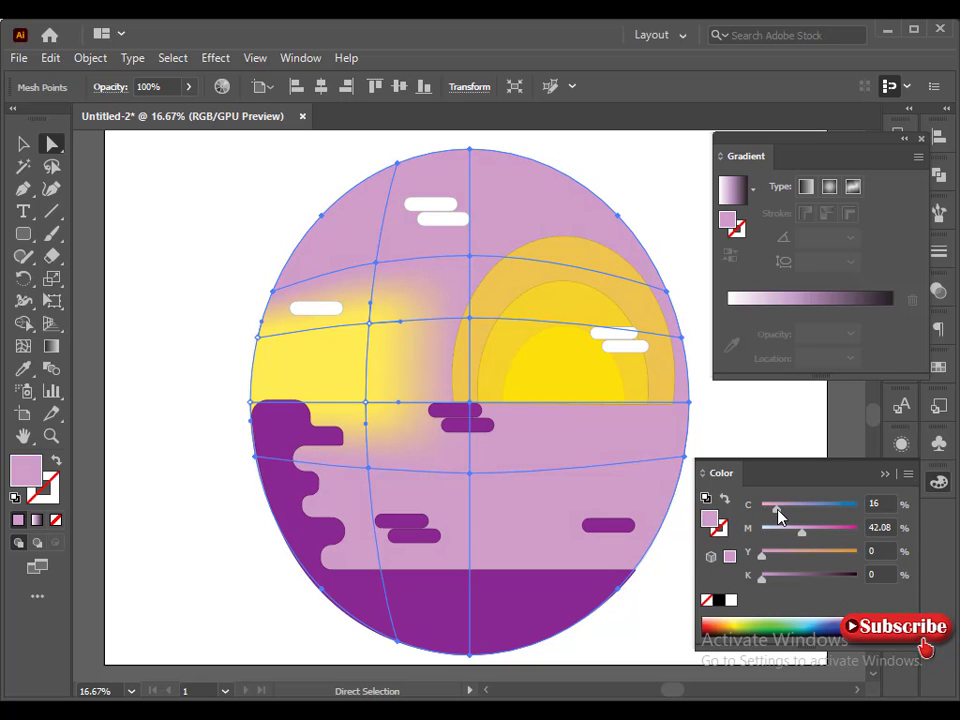
Fill the unfilled lower half-ellipse below the horizon with pink, C 5.49, M 81.57, Y 0, K 0
click(23, 144)
click(129, 265)
click(376, 403)
click(198, 378)
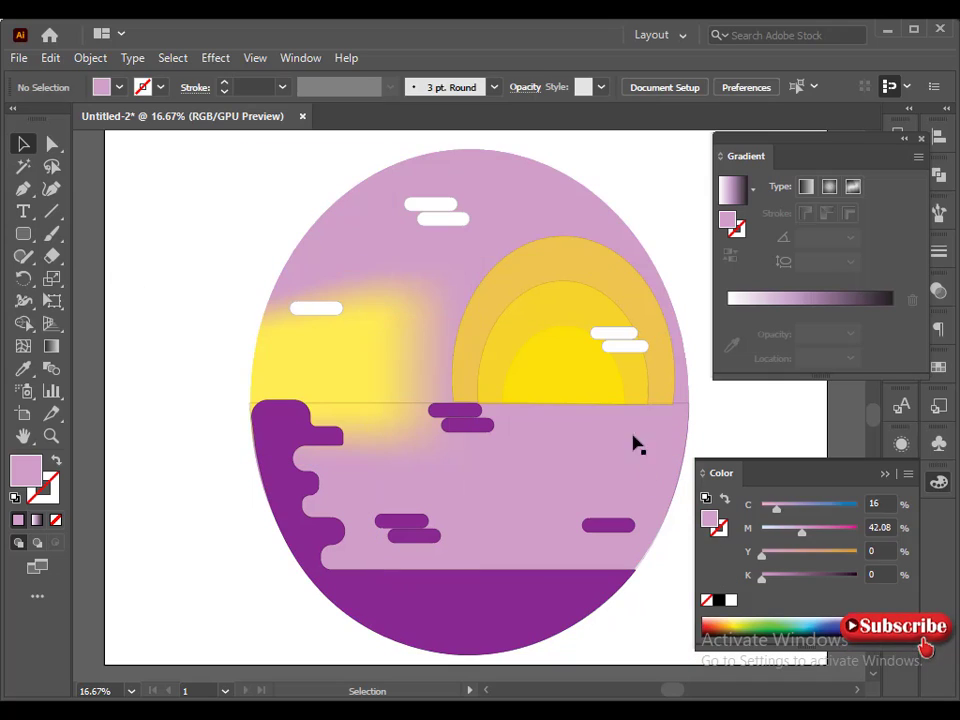
click(675, 403)
click(877, 623)
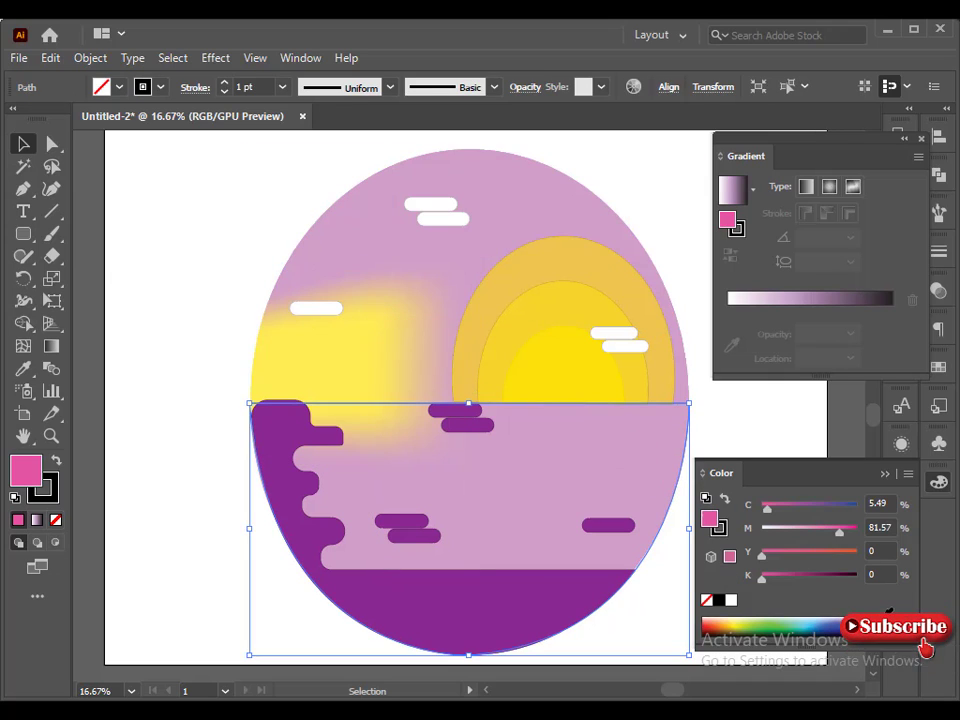
Brighten the lower half-ellipse's pink fill to H 340.12, S 63.92, B 100
mouse_move(839, 533)
mouse_down()
mouse_move(859, 571)
mouse_move(820, 533)
mouse_move(813, 540)
mouse_move(830, 541)
mouse_move(860, 571)
mouse_move(828, 539)
mouse_up()
click(909, 476)
click(838, 552)
click(909, 477)
click(768, 568)
click(781, 552)
click(909, 476)
click(767, 549)
scroll(888, 535, down, 4)
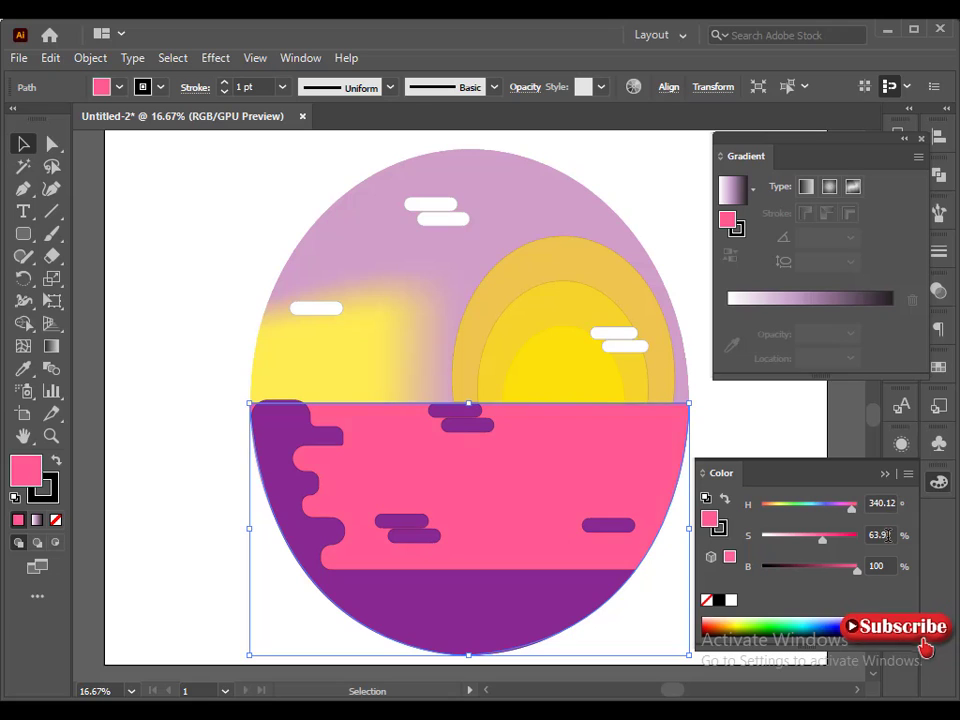
Reduce the rounding of the purple shoreline's upper-left corner so it reaches the ellipse's edge at the horizon
click(633, 590)
click(326, 438)
click(52, 147)
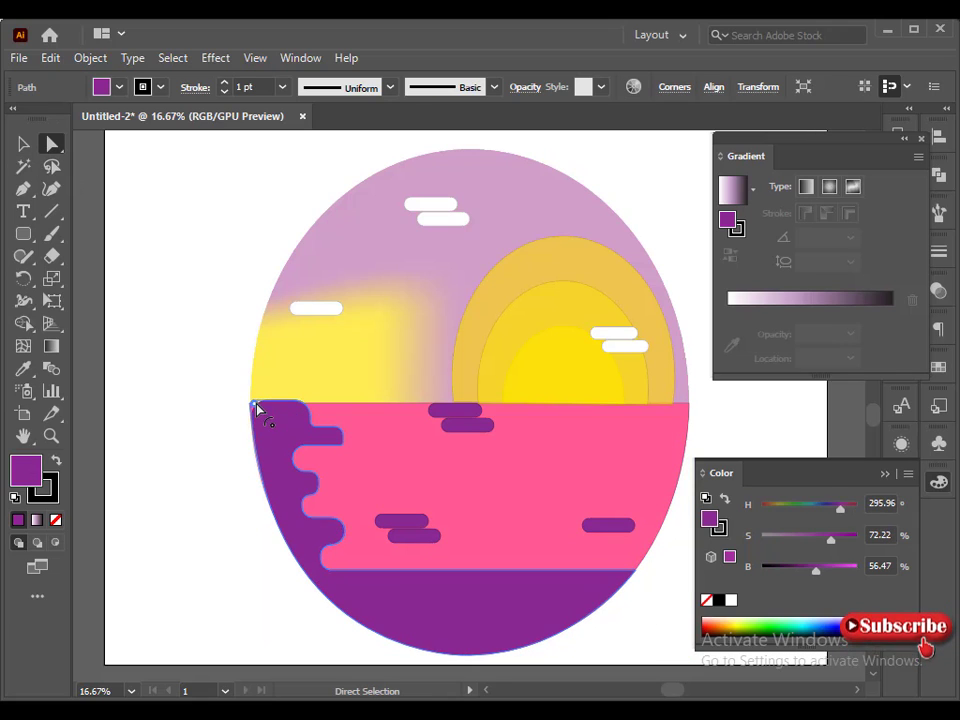
click(248, 562)
Draw a closed, stepped reflection shape with the Pen tool below the horizon, matching the inner sun's width and narrowing downward
click(23, 190)
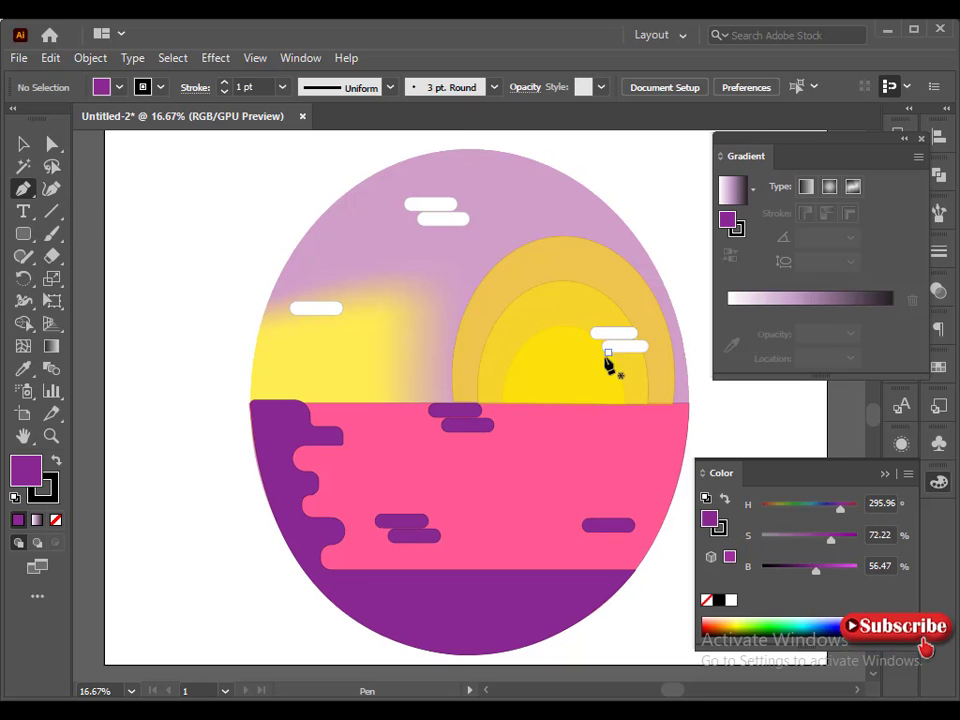
click(624, 403)
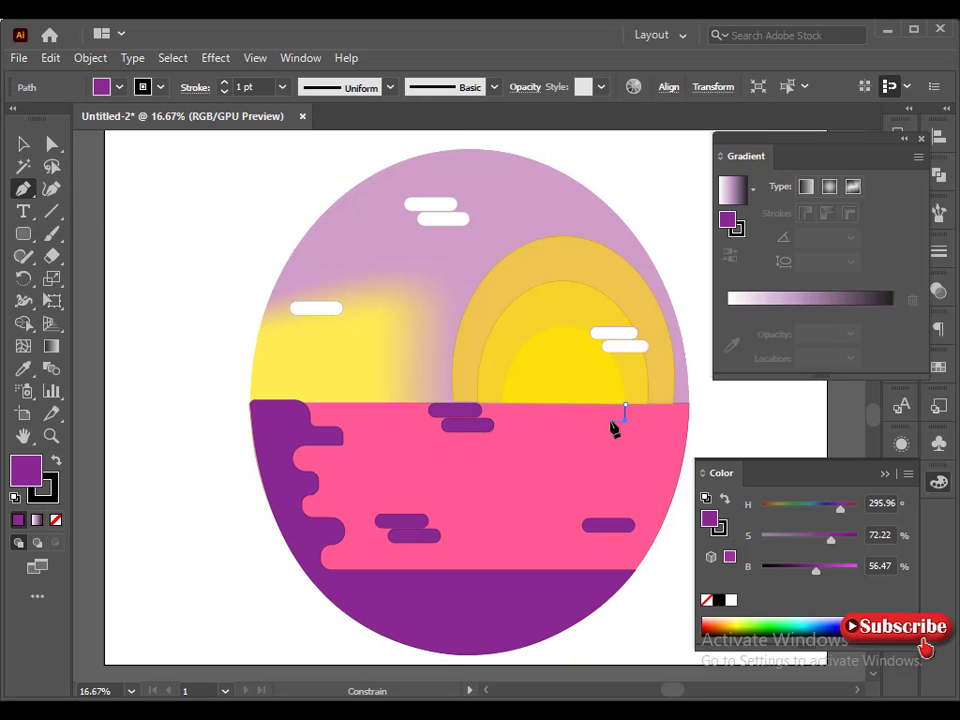
shift+click(611, 422)
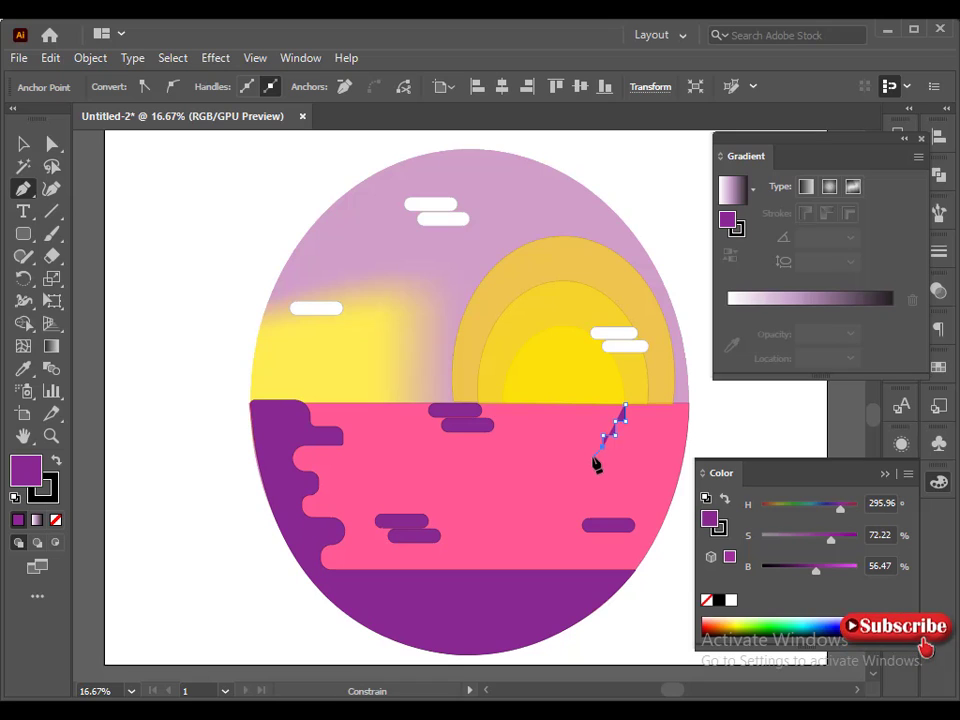
shift+click(588, 448)
shift+click(588, 463)
shift+click(537, 462)
shift+click(537, 443)
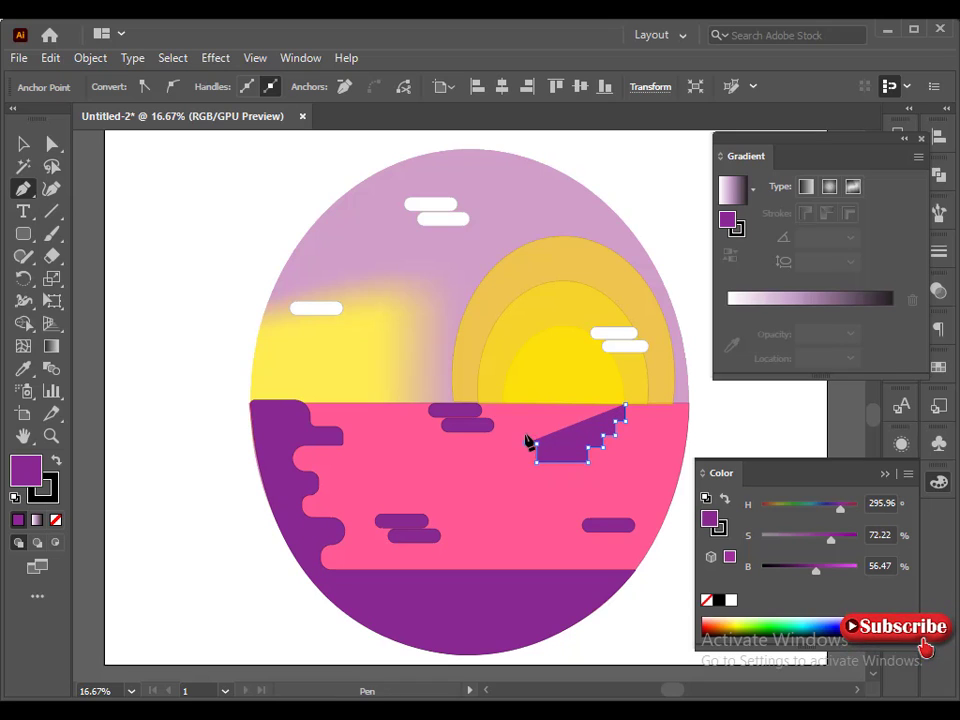
click(521, 444)
click(521, 428)
click(507, 428)
click(507, 405)
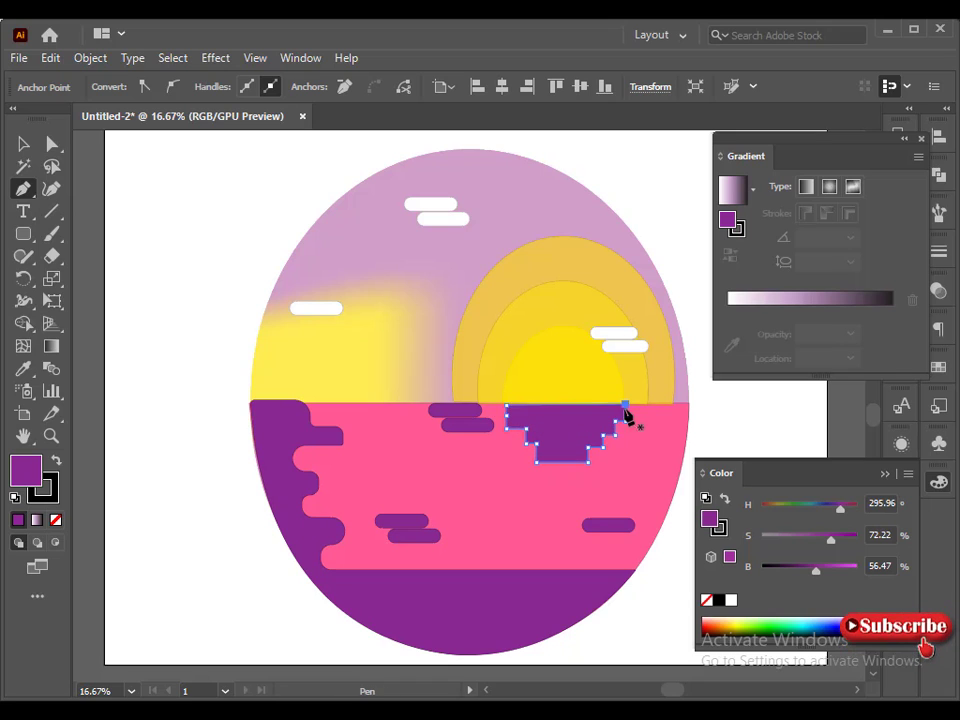
Round the stepped corners along the right side of the sun's reflection
click(55, 143)
click(620, 429)
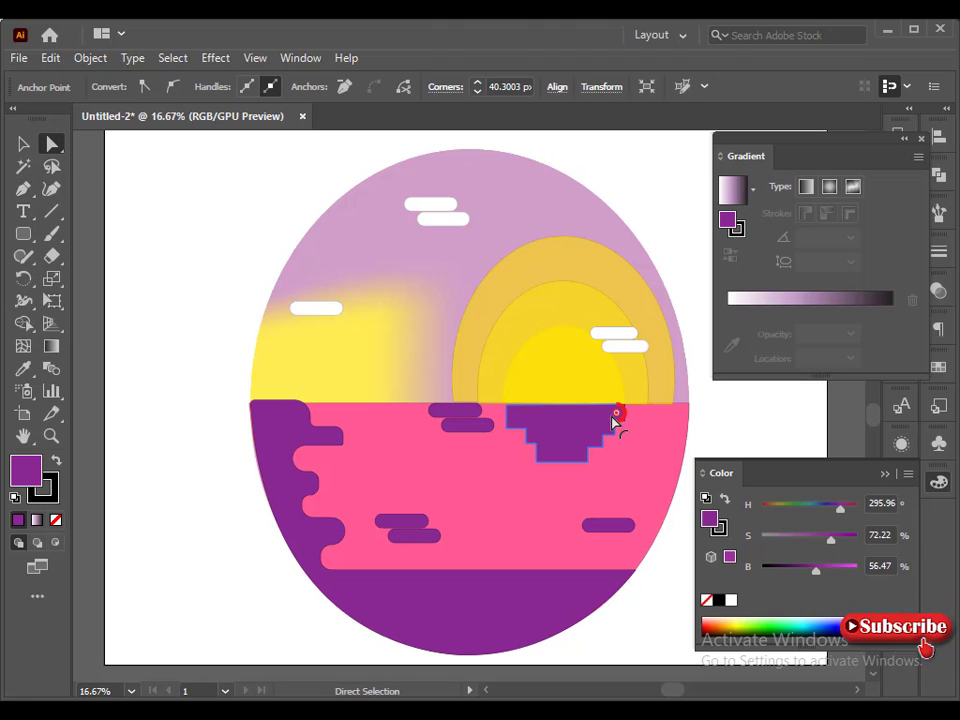
click(615, 422)
shift+click(615, 435)
drag(612, 431, 772, 421)
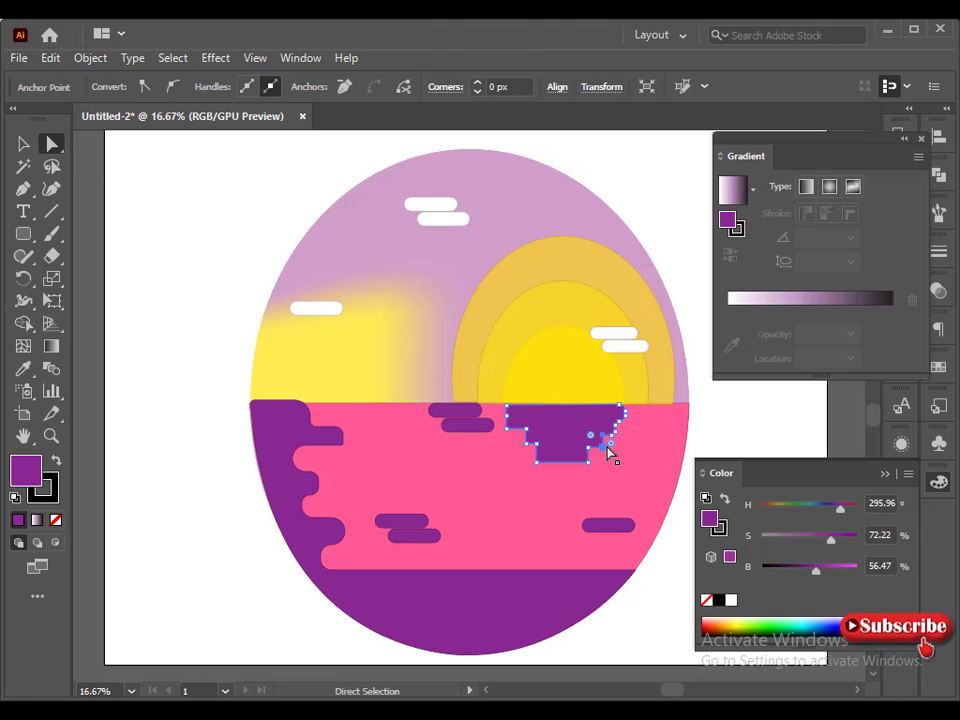
shift+click(588, 463)
drag(597, 456, 744, 474)
Round the remaining stepped corners along the left side of the sun's reflection
click(538, 463)
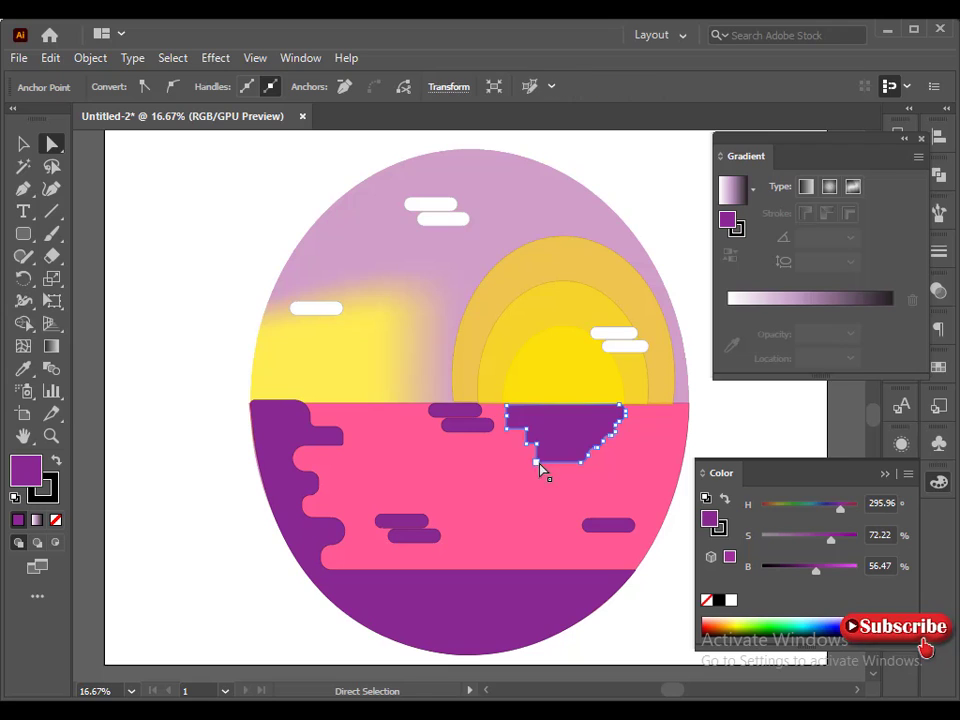
mouse_move(540, 448)
mouse_down()
mouse_move(525, 452)
mouse_move(552, 457)
mouse_up()
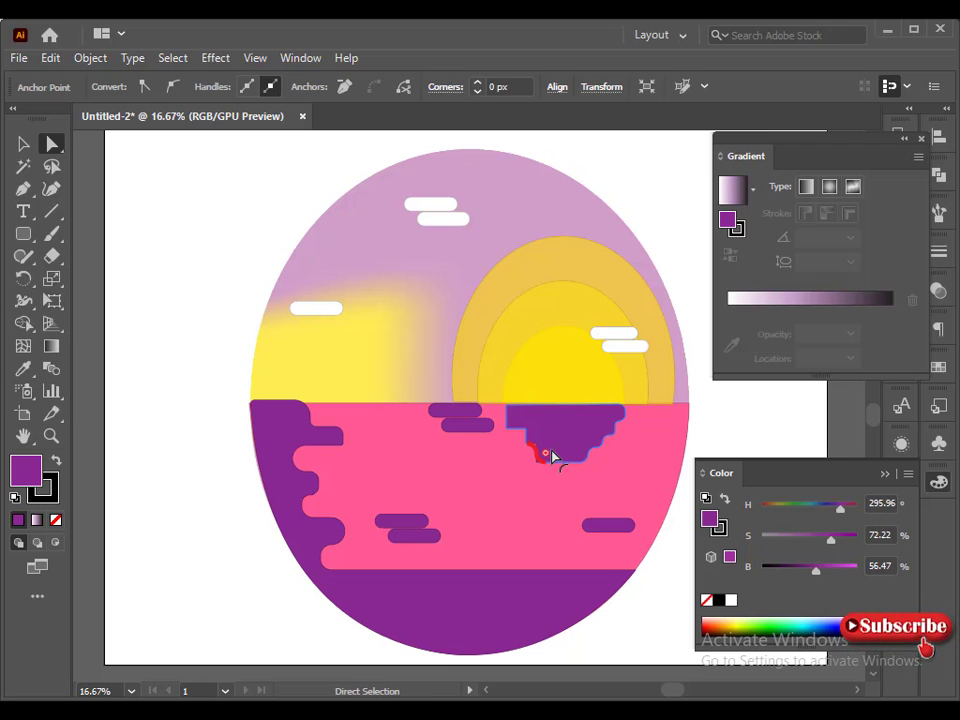
click(506, 465)
click(546, 446)
click(514, 437)
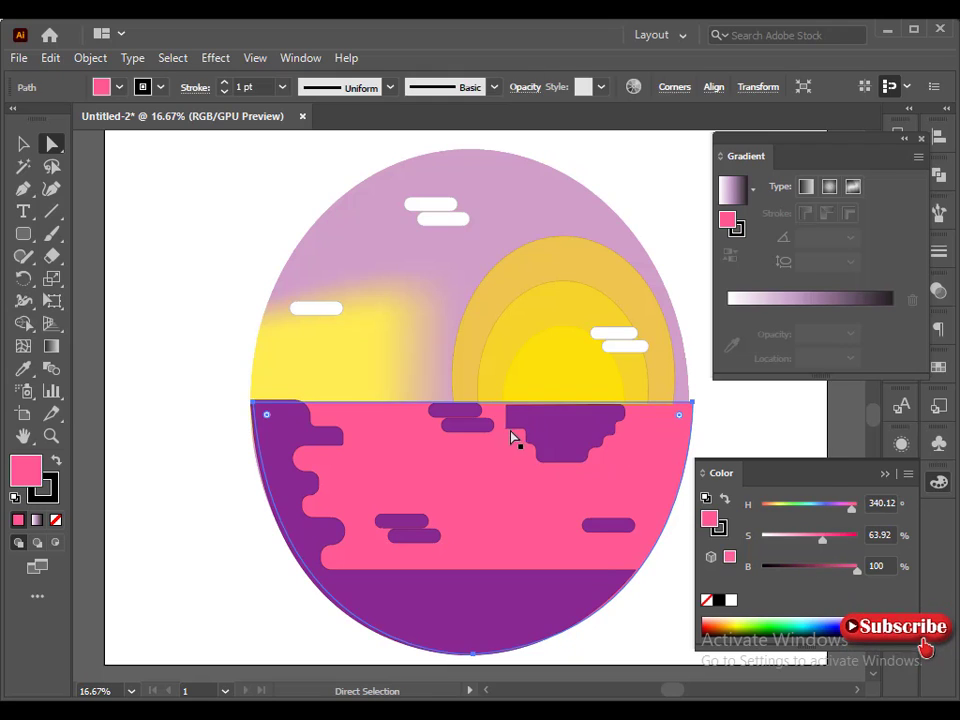
click(516, 410)
click(705, 449)
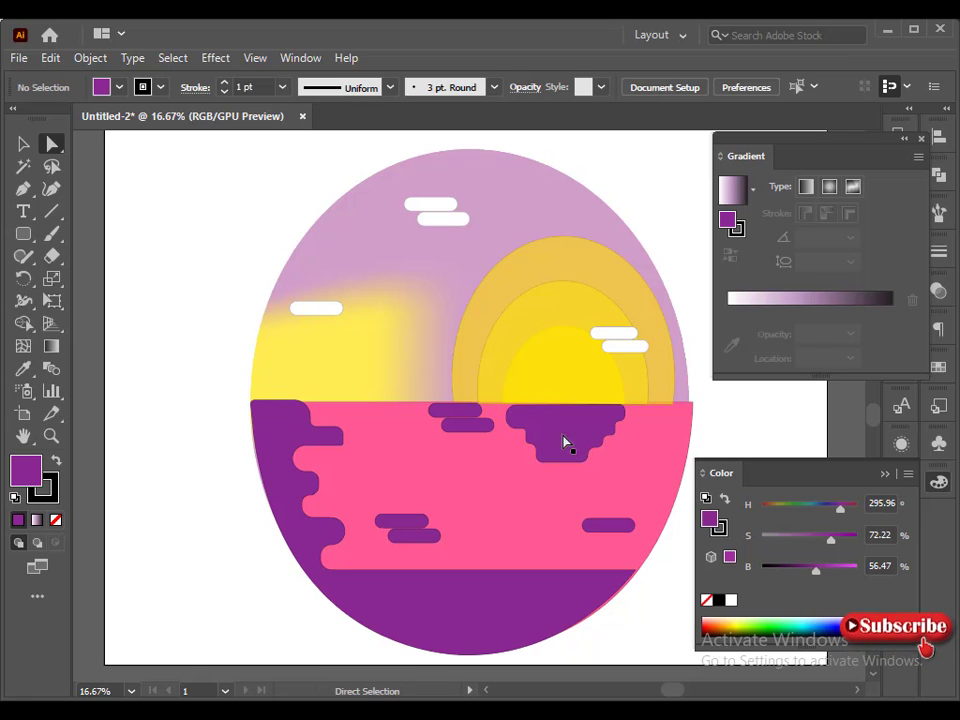
Shift the reflection slightly left to line up with the inner sun and stretch it downward
click(563, 442)
click(23, 143)
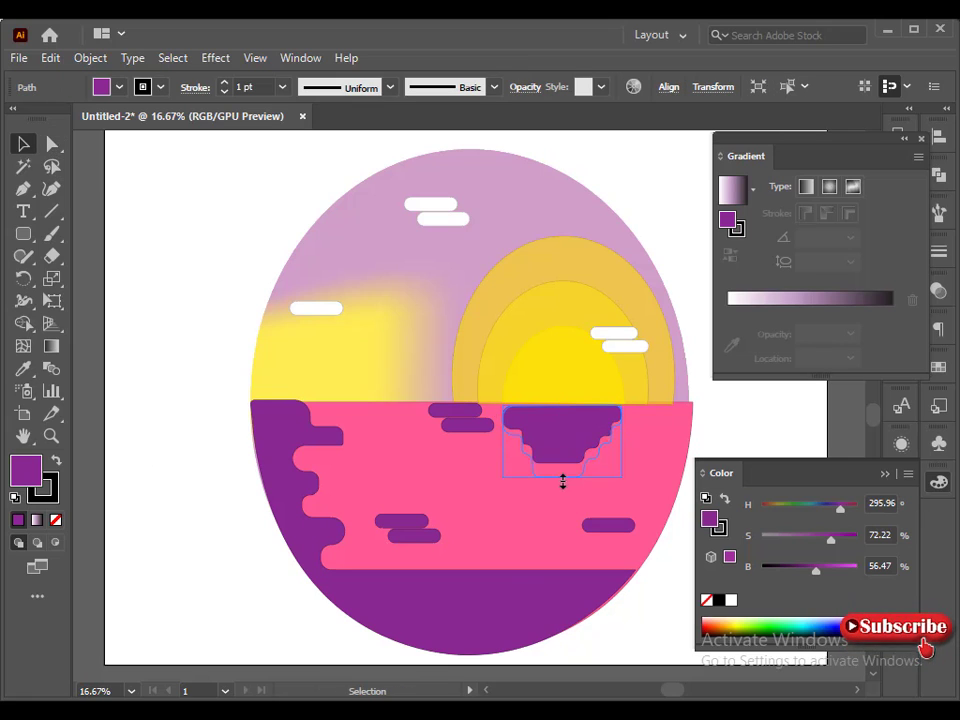
drag(563, 481, 561, 480)
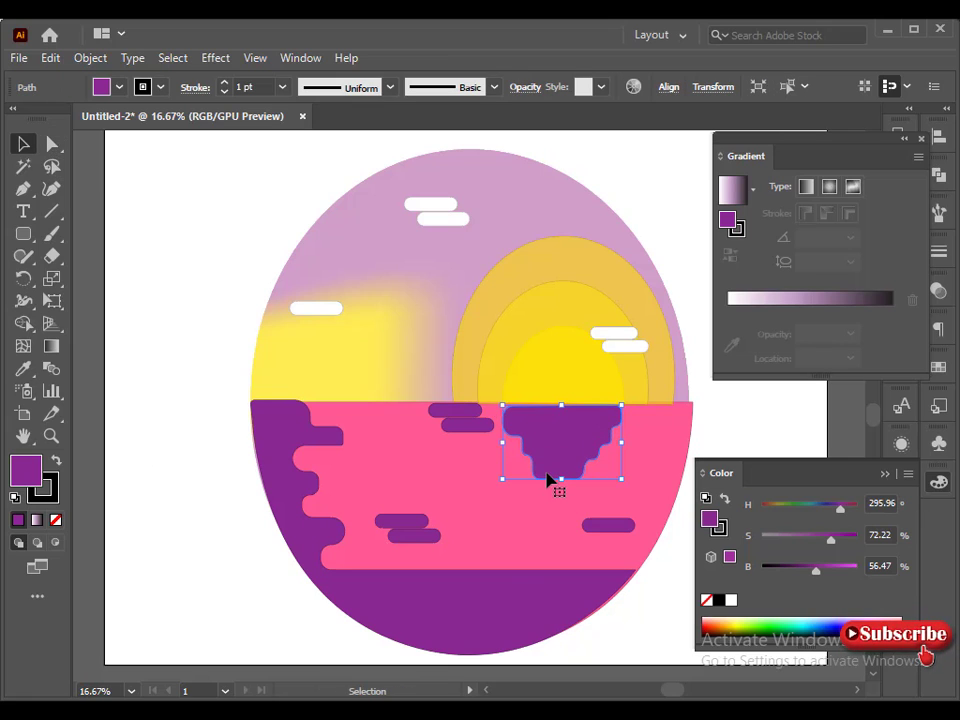
Fill the sun's reflection with orange, C 0, M 31, Y 100, K 0
click(724, 629)
drag(801, 568, 859, 536)
click(908, 474)
click(795, 575)
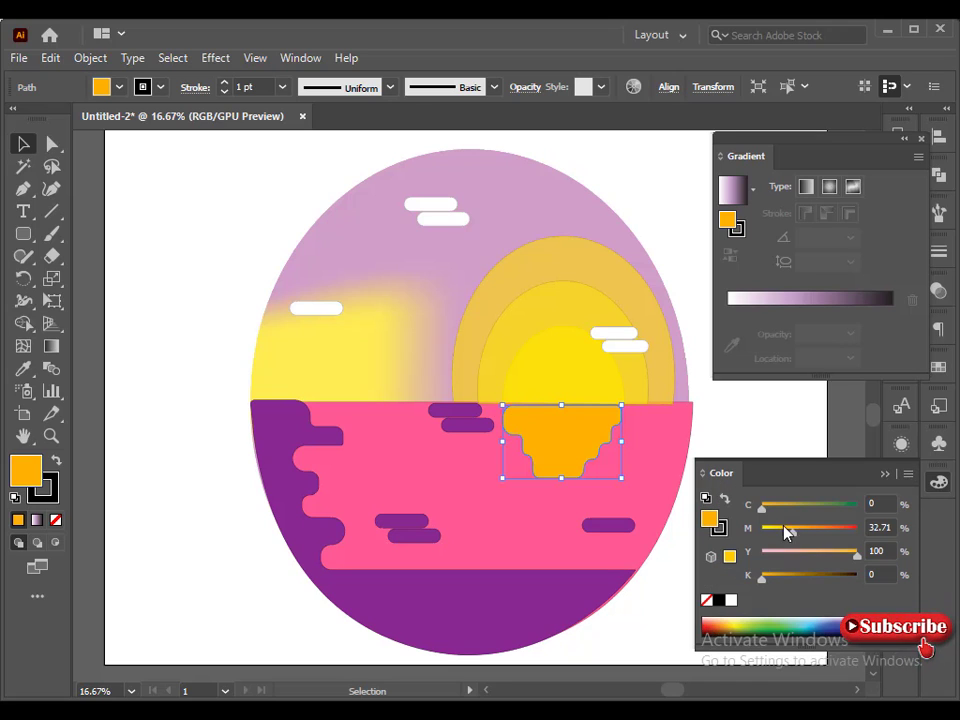
drag(783, 529, 791, 531)
Lower the reflection's opacity, align its top edge with the horizon and stretch the shape further down
click(525, 87)
click(514, 118)
drag(514, 141, 481, 150)
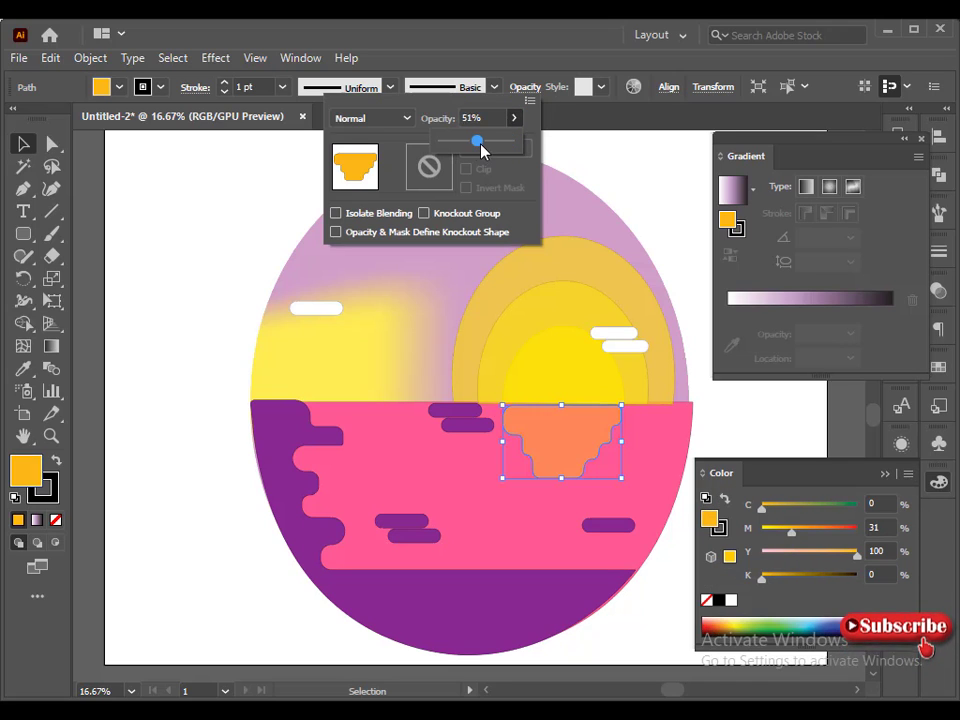
click(563, 433)
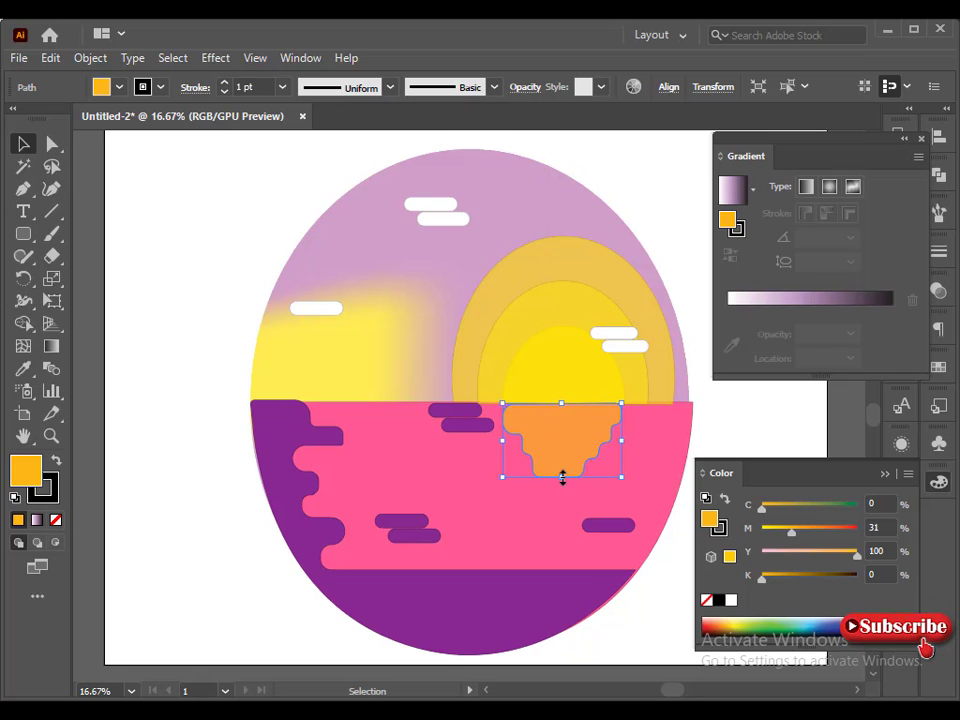
drag(561, 478, 561, 492)
click(697, 278)
Select both purple pills just below the horizon and move them slightly right, up to the sun's reflection
click(447, 412)
drag(450, 426, 463, 431)
key(ctrl+z)
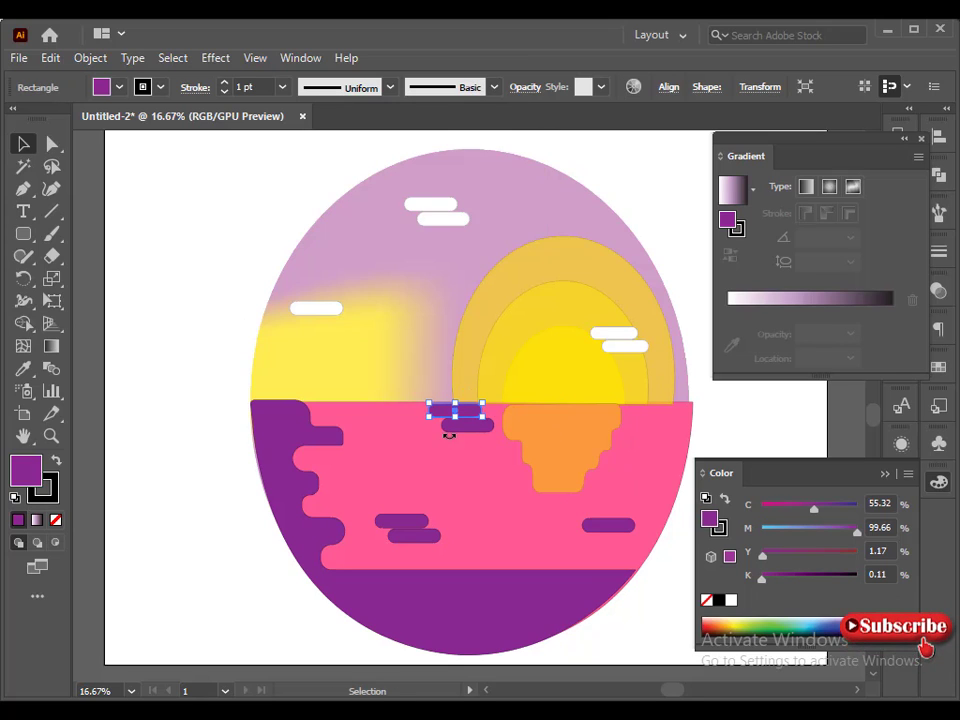
shift+click(469, 427)
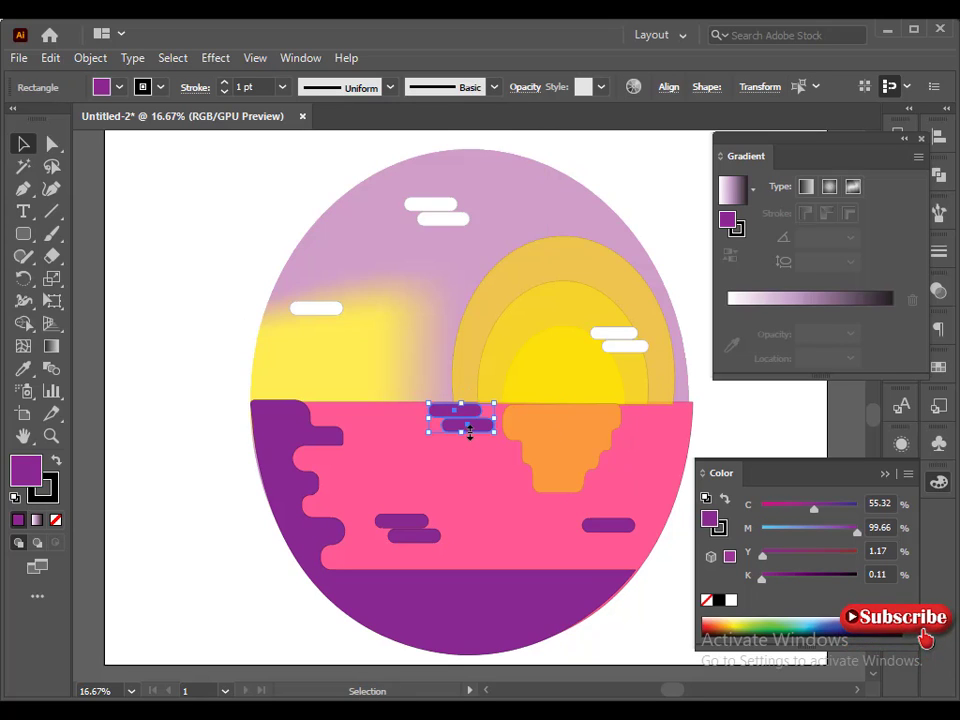
click(140, 498)
click(410, 538)
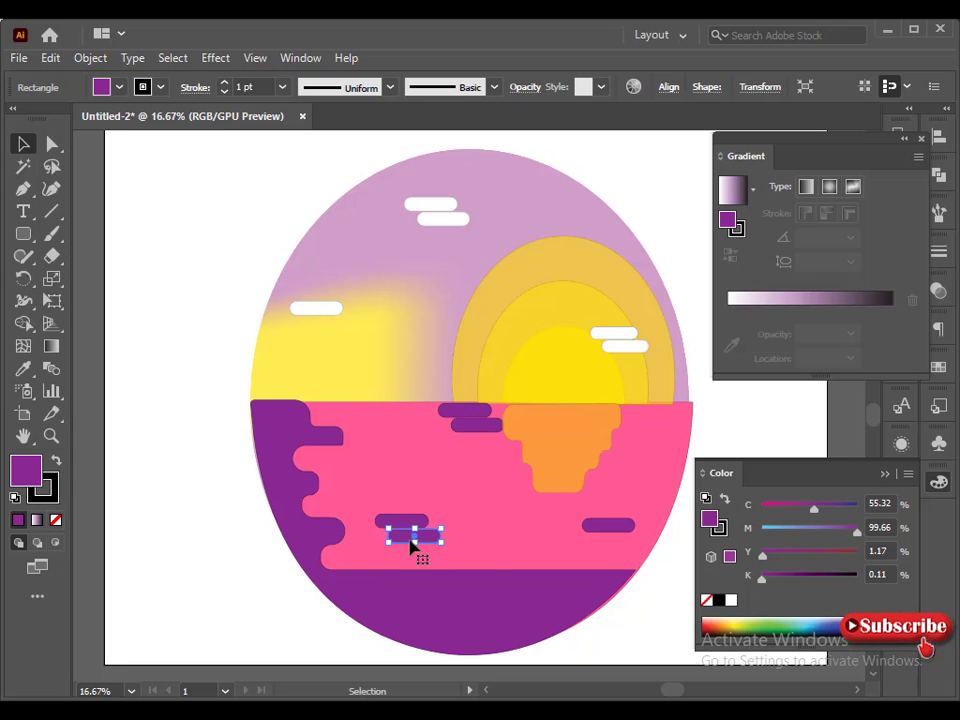
click(476, 424)
click(615, 336)
click(243, 257)
Select the ellipse mesh and pick its outline points from just below the horizon on the left down to the bottom
click(297, 372)
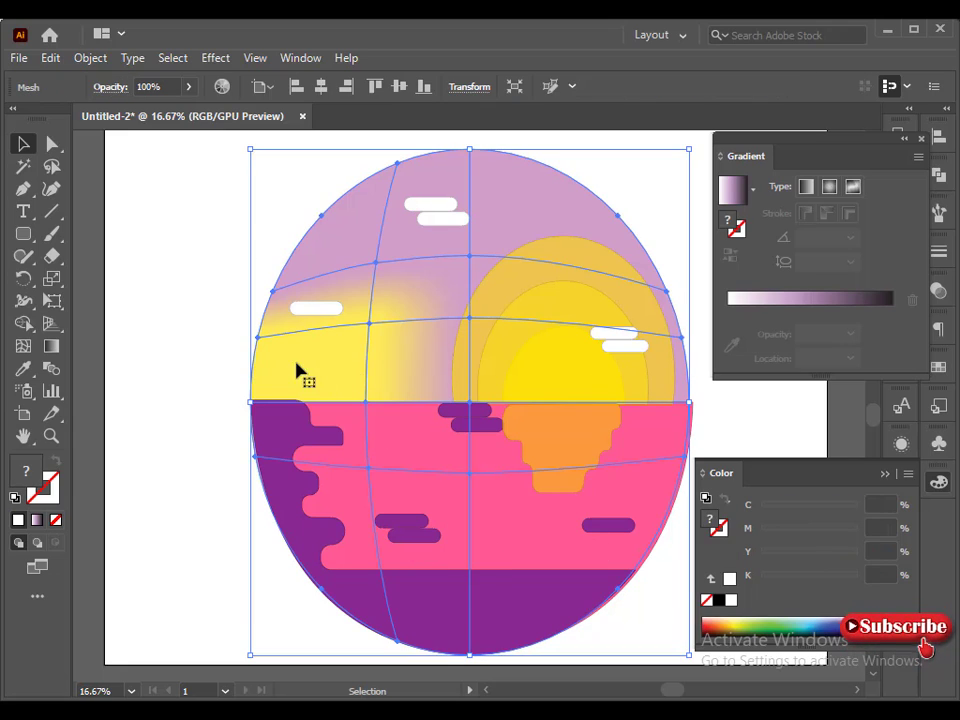
shift+click(254, 457)
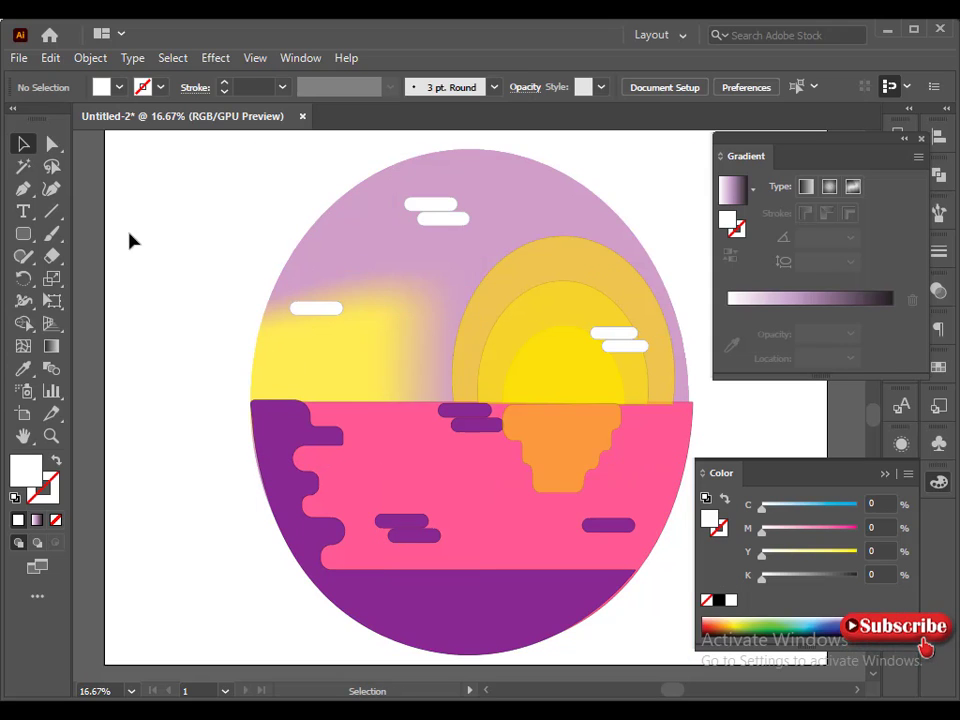
key(ctrl+z)
click(52, 144)
click(256, 459)
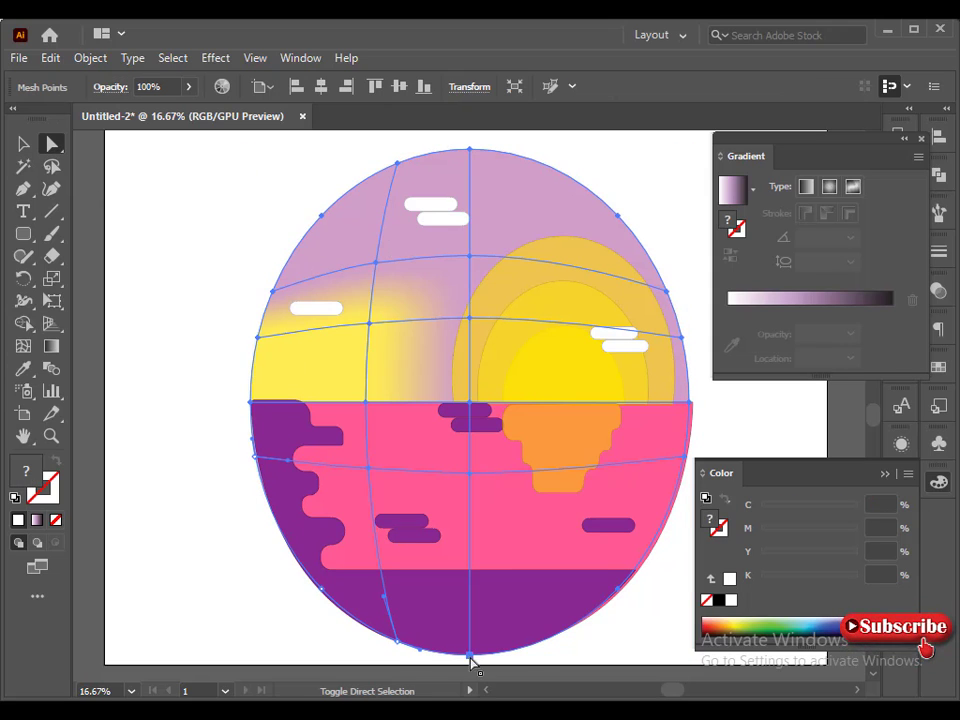
Add the right and upper outline points and the inner points along the central mesh line to the ellipse mesh selection
click(689, 458)
shift+click(682, 339)
shift+click(667, 292)
shift+click(618, 216)
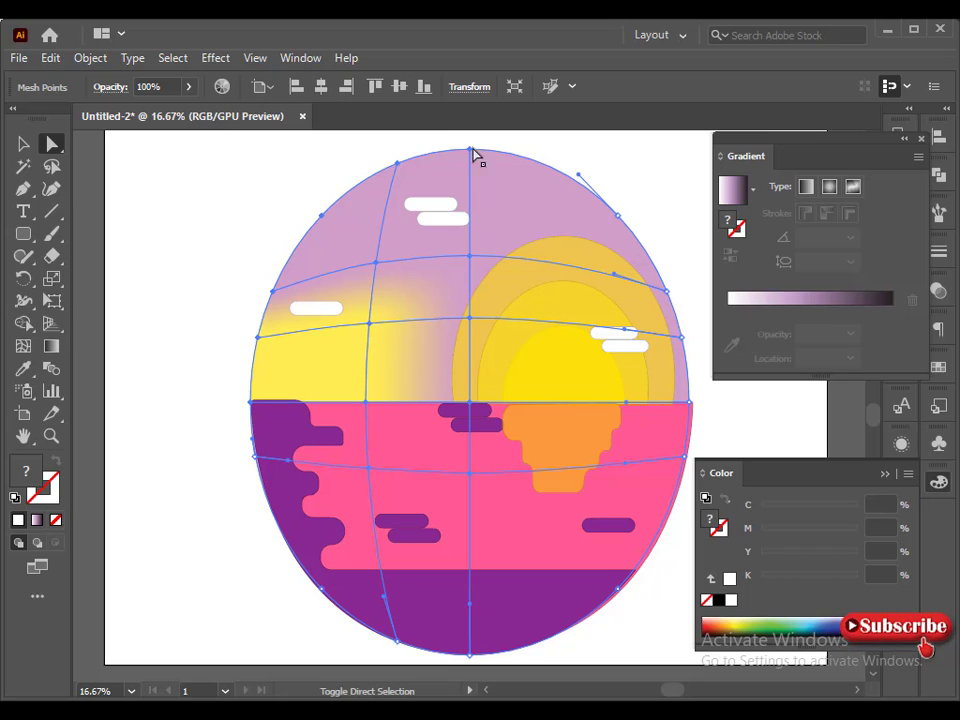
shift+click(470, 150)
shift+click(398, 164)
shift+click(321, 216)
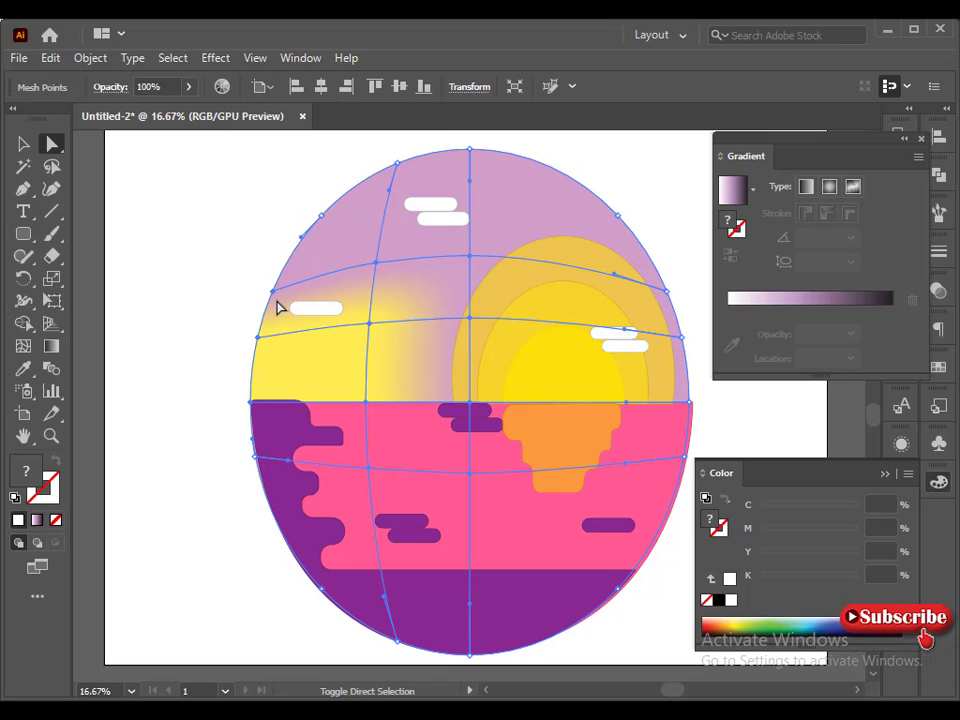
shift+click(472, 257)
shift+click(472, 319)
shift+click(464, 476)
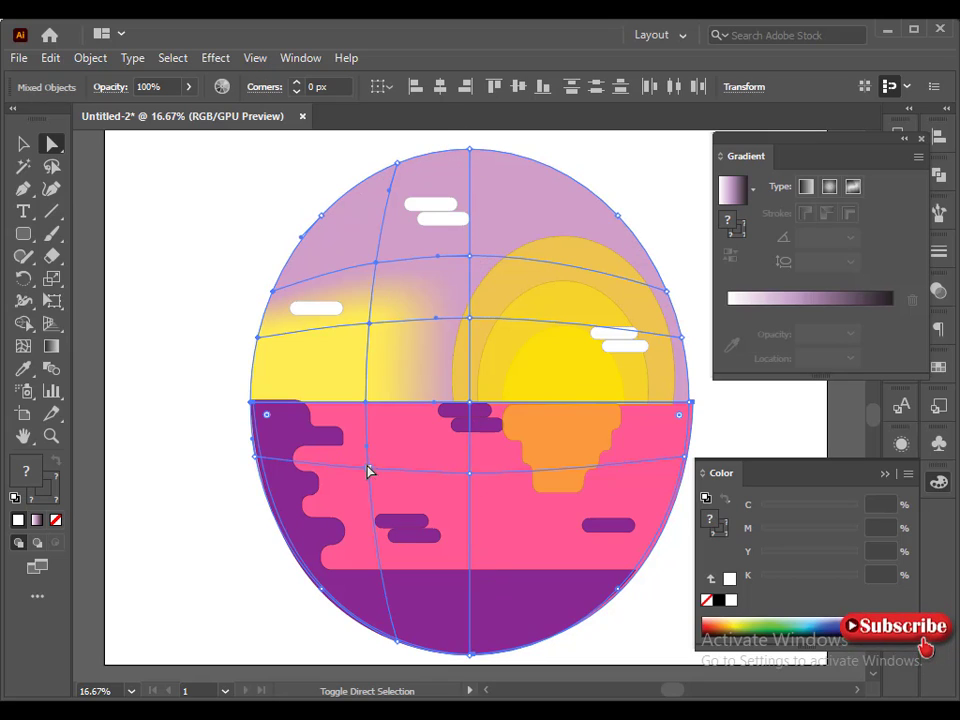
Try a yellow fill of C 0, M 17, Y 100, K 1.18 on the selected mesh points and water, and undo it
click(737, 622)
drag(787, 530, 759, 509)
drag(763, 532, 779, 527)
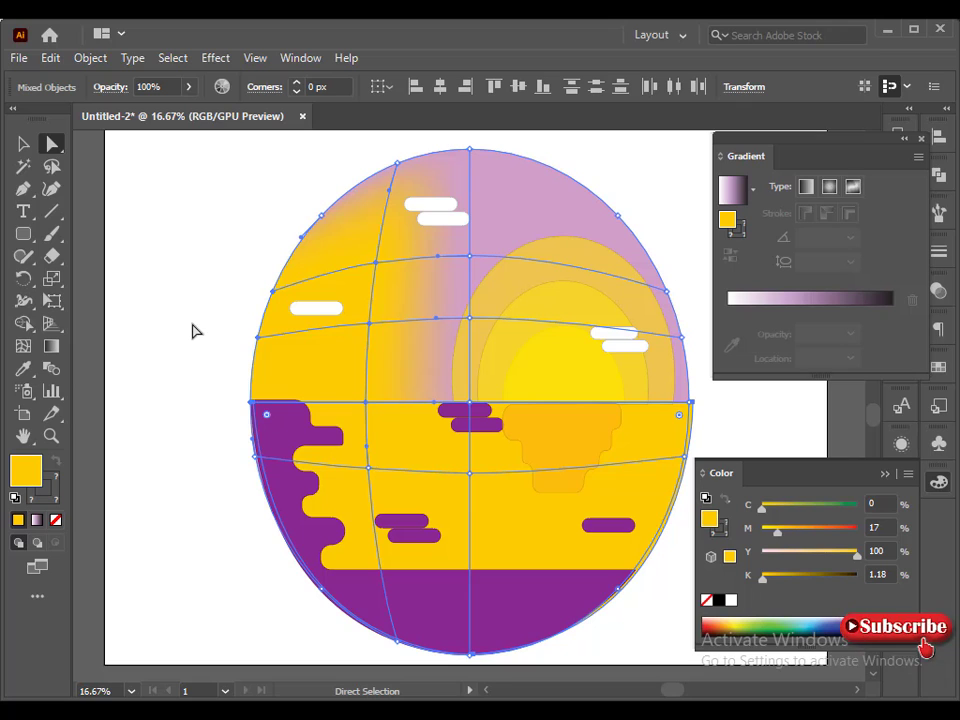
key(v)
key(ctrl+z)
key(ctrl+z)
key(ctrl+z)
key(a)
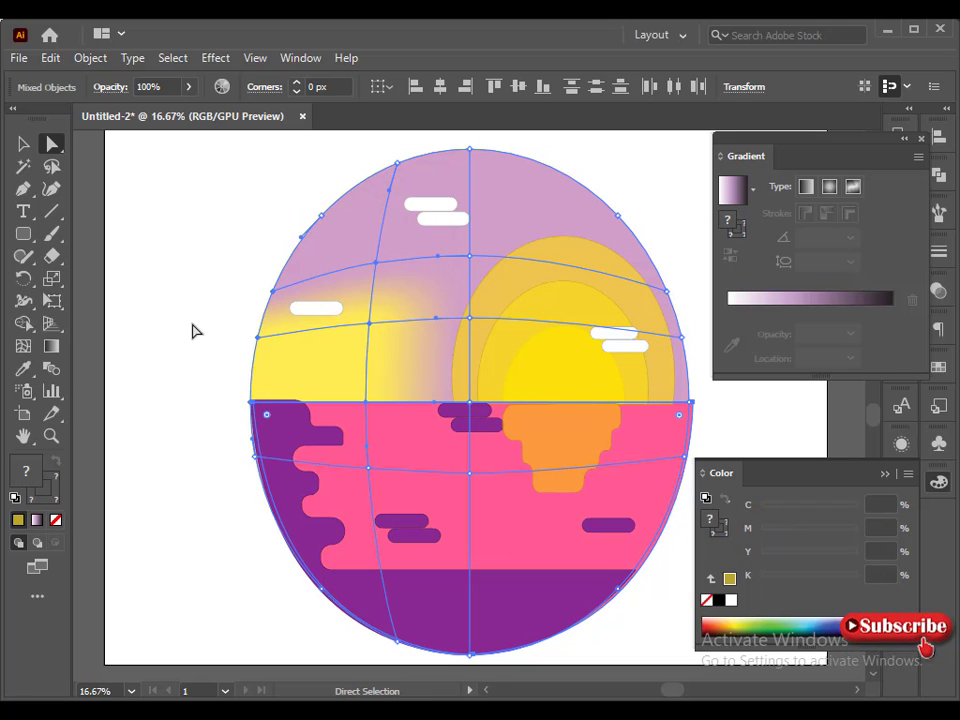
Recolour the selected mesh points of the lower-left sky yellow with C 0, M 12, Y 100, K 1.96, and deselect
click(739, 624)
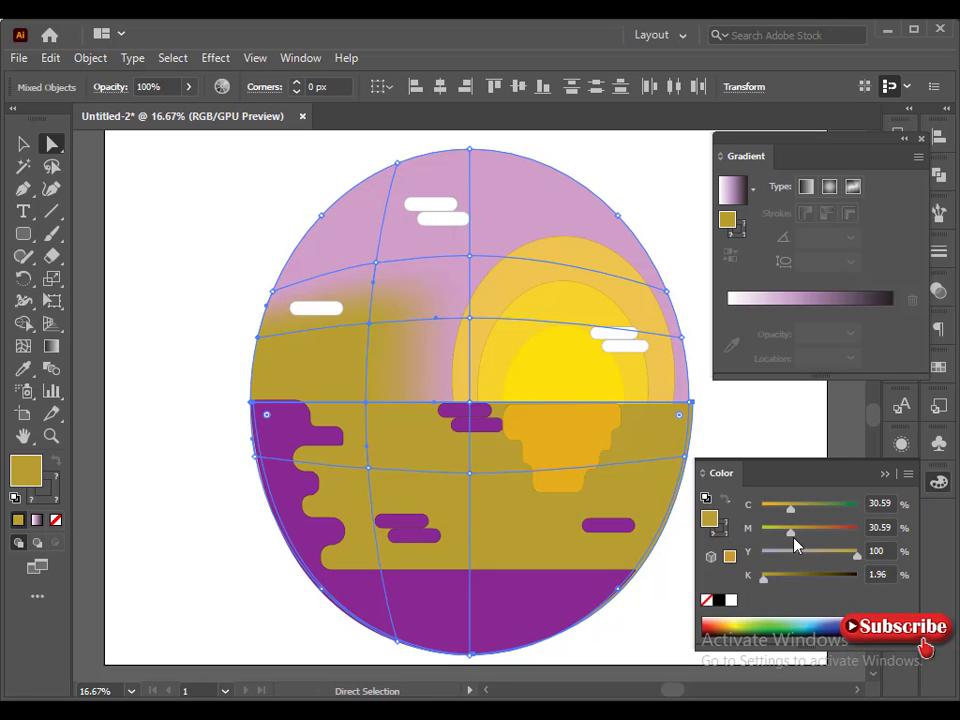
drag(791, 532, 760, 532)
drag(791, 509, 772, 531)
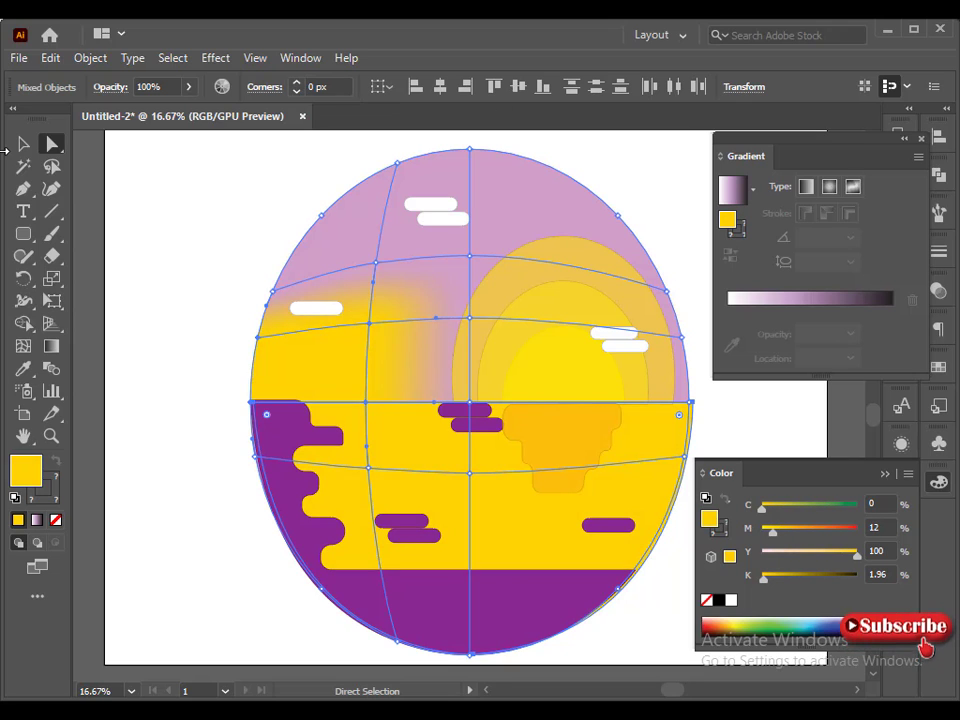
key(v)
click(214, 171)
Recolour the water shape coral red and switch the colour sliders to HSB
click(668, 418)
click(880, 627)
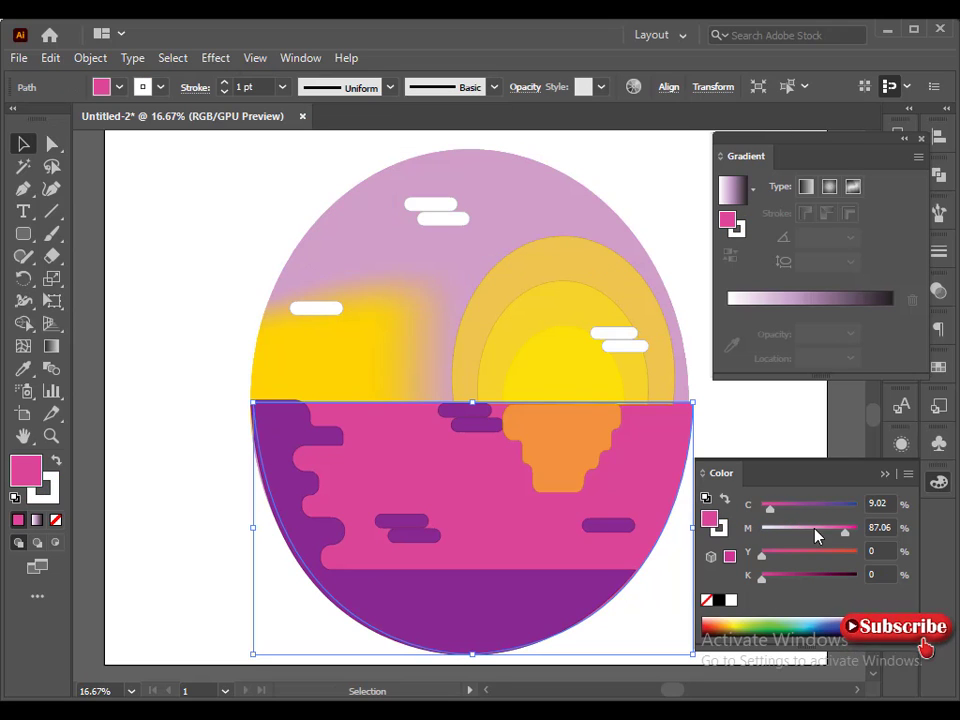
drag(807, 555, 874, 574)
click(908, 474)
click(819, 548)
click(739, 439)
Adjust the lower-right curve of the purple shoreline so it follows the ellipse's edge and covers the water beneath
click(491, 606)
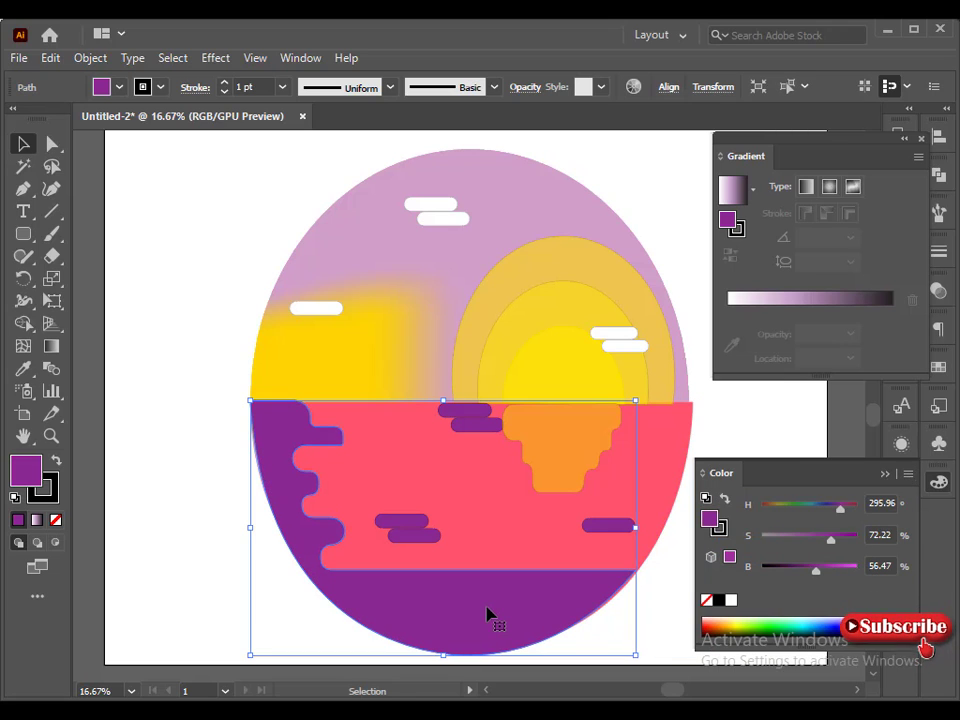
key(a)
click(641, 590)
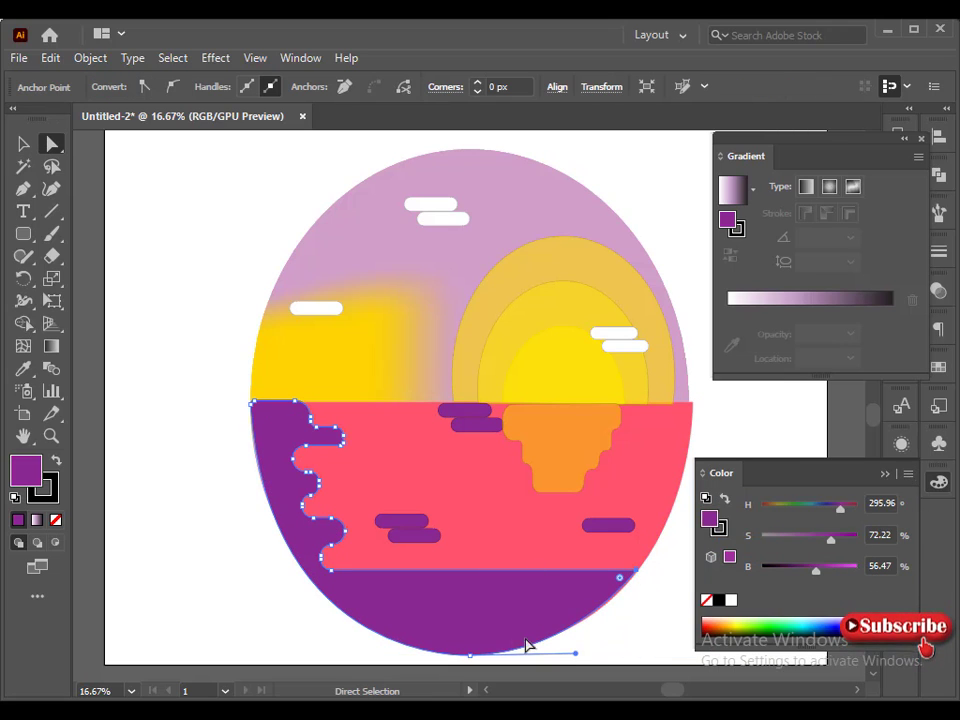
scroll(576, 655, down, 3)
drag(575, 520, 584, 517)
click(579, 556)
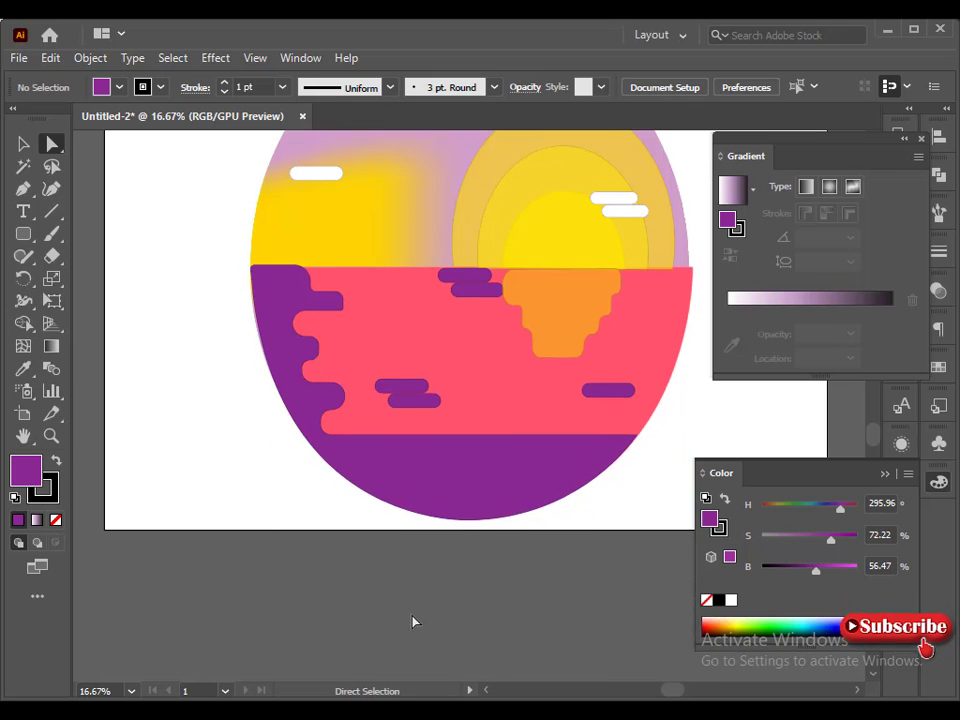
Select all five white cloud pills in the sky and lower their opacity to 64%
scroll(413, 618, up, 4)
click(493, 333)
click(428, 280)
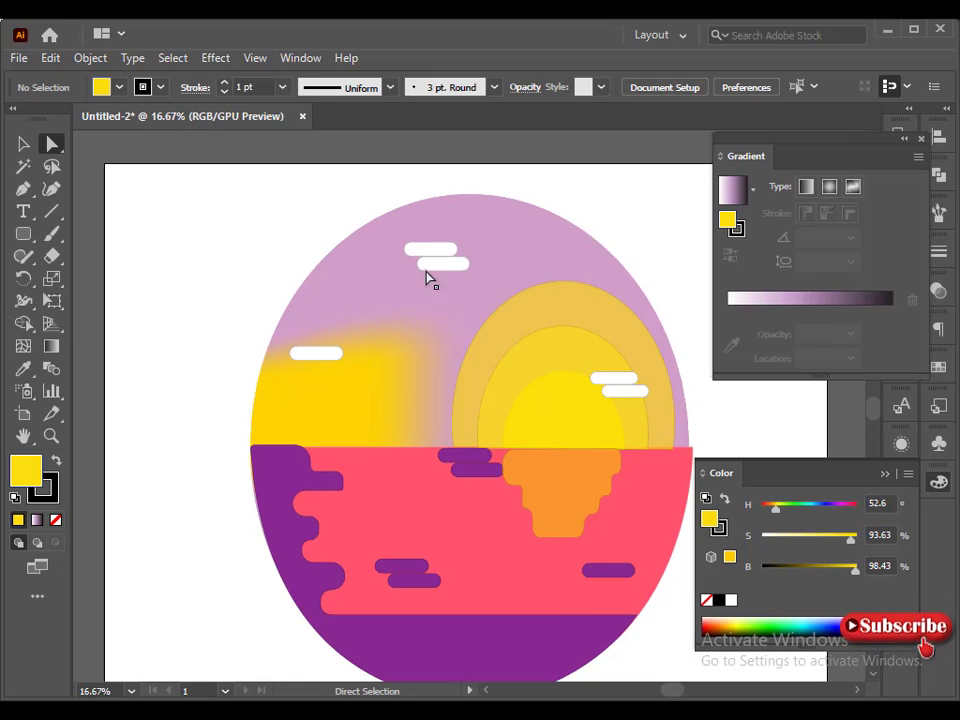
click(442, 263)
click(257, 242)
shift+click(304, 354)
key(v)
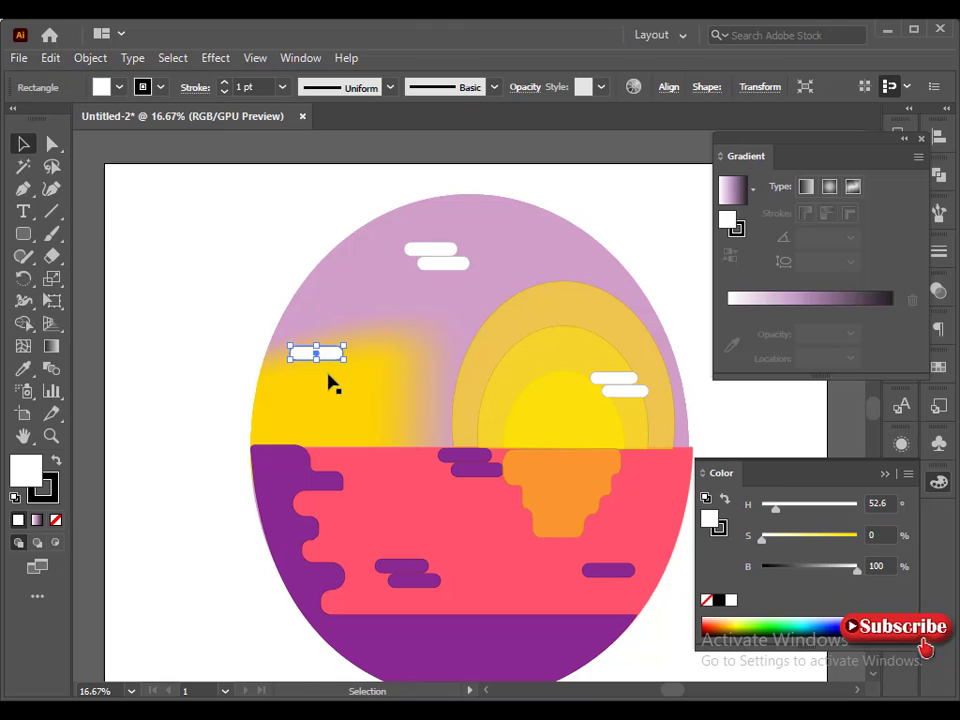
shift+click(430, 249)
shift+click(443, 263)
shift+click(620, 388)
click(525, 87)
drag(513, 140, 489, 148)
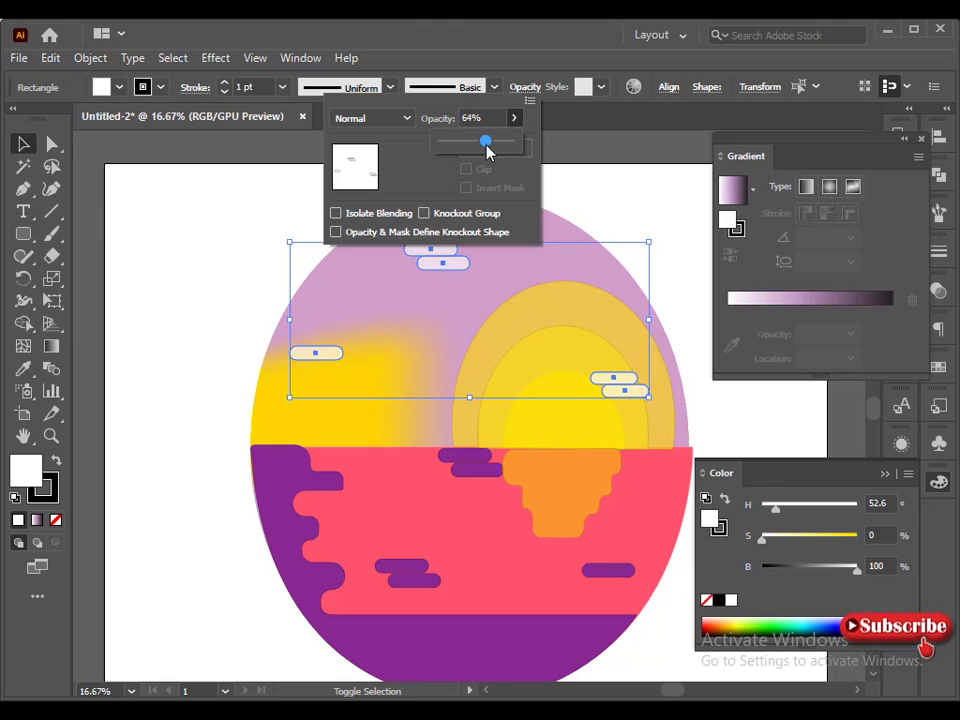
Deselect the clouds, collapse the floating Color and Gradient panels, and dock Gradient beneath the other collapsed panels
click(179, 224)
click(179, 224)
scroll(179, 224, down, 1)
click(887, 474)
click(904, 139)
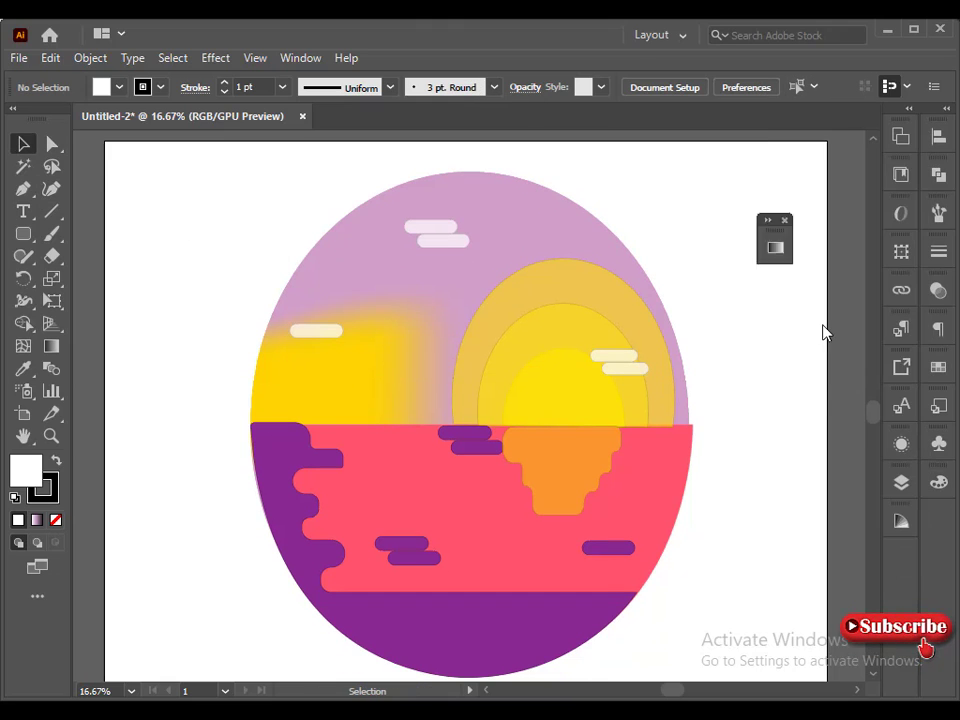
drag(776, 236, 939, 524)
Select the whole landscape artwork, remove the stroke from every shape, and collapse the Color panel
mouse_move(170, 206)
mouse_down()
mouse_move(551, 600)
mouse_move(720, 680)
mouse_up()
click(53, 499)
click(56, 520)
click(240, 532)
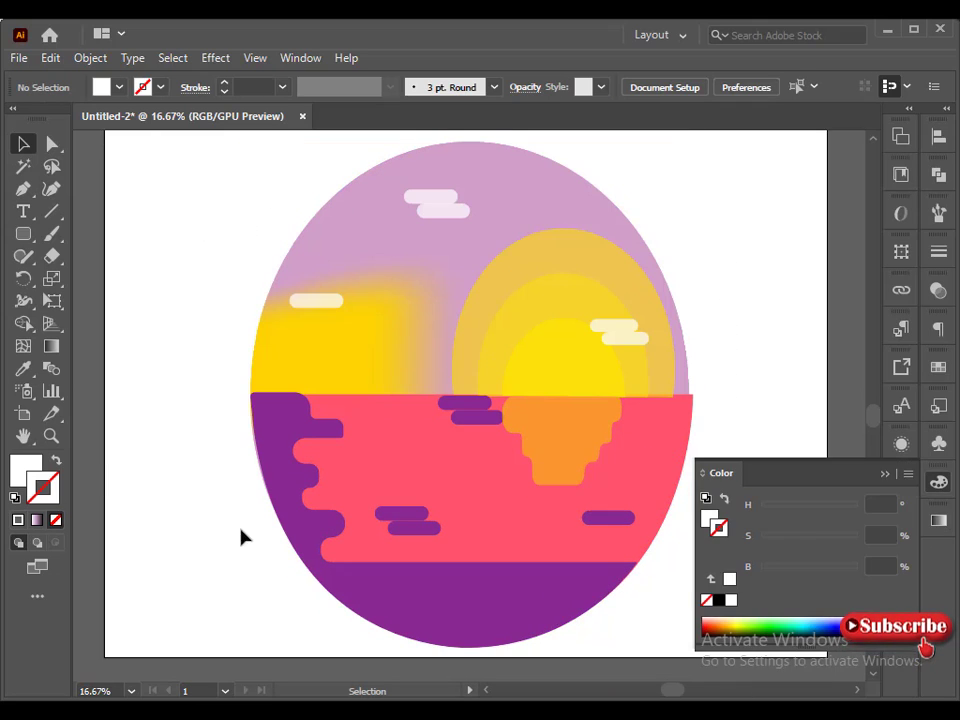
click(885, 474)
Select the coral water shape
click(660, 445)
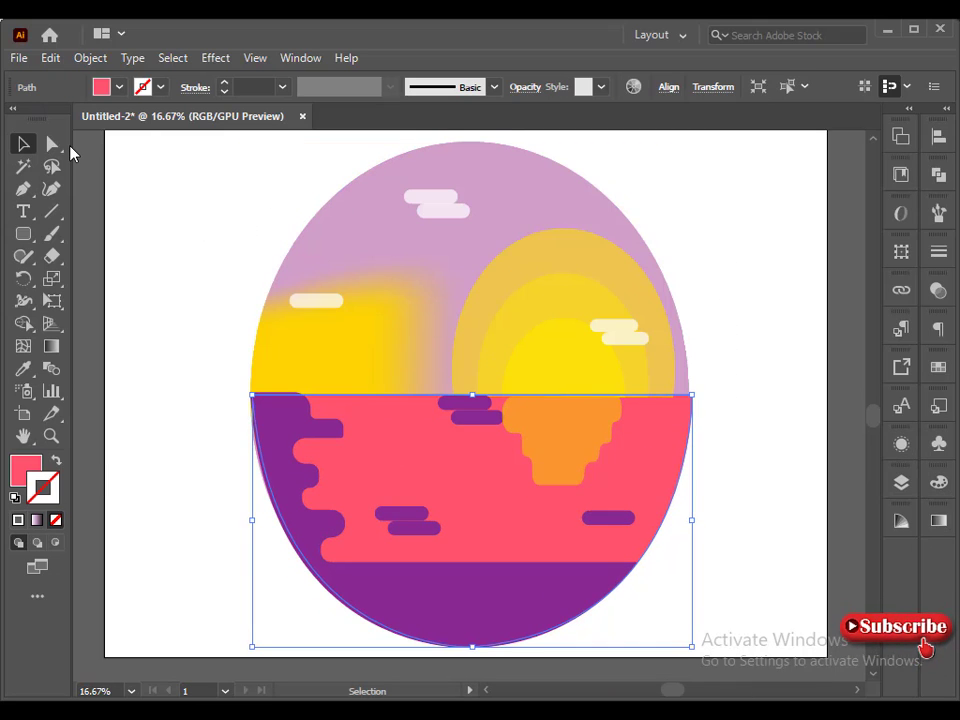